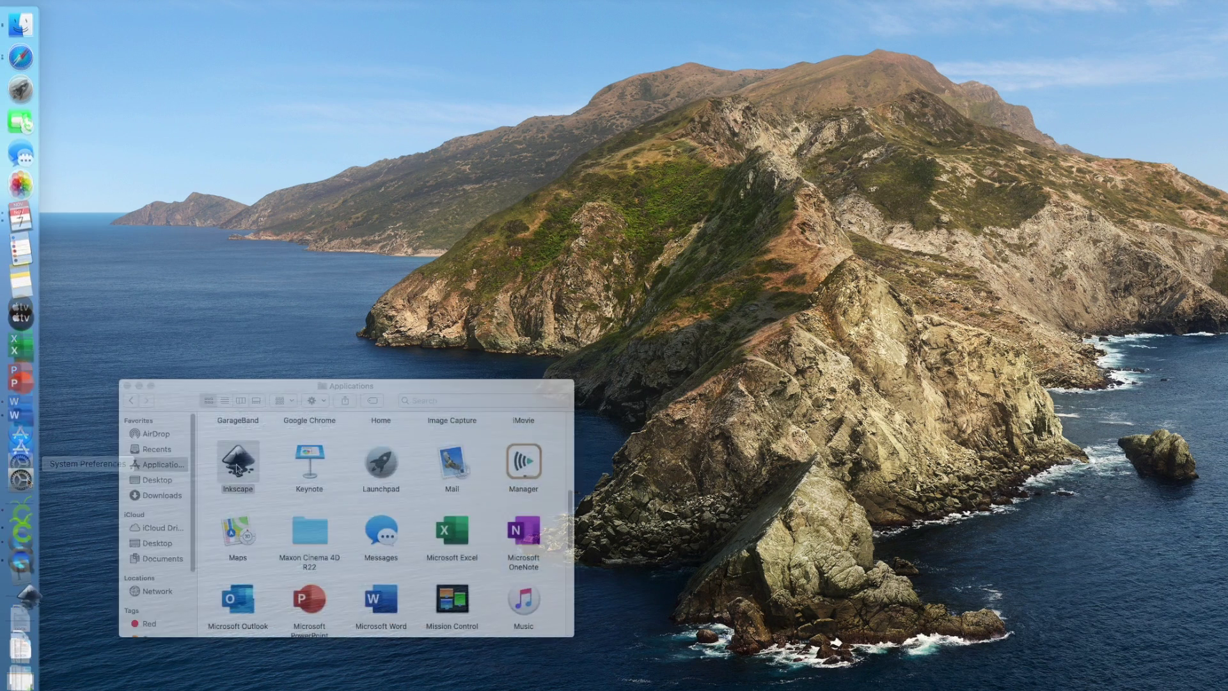
- Launch Inkscape from the Applications folder to get a new blank document
double_click(236, 464)
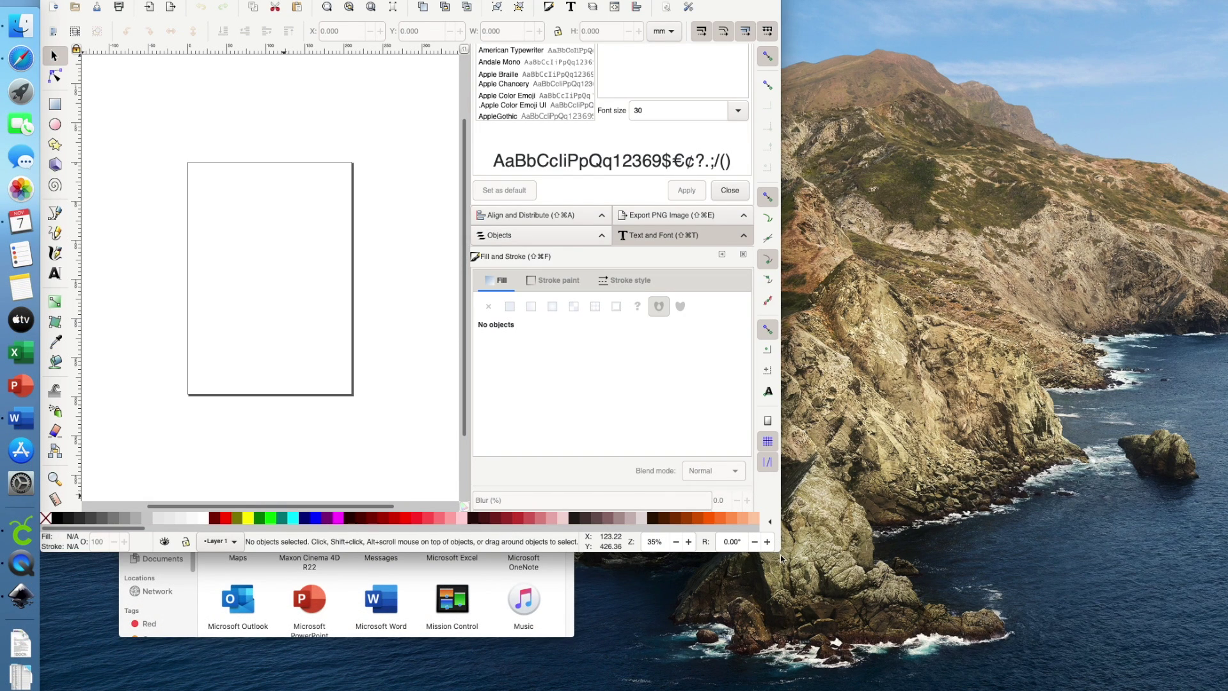
- Drag the Inkscape window's bottom-right corner so the window fills most of the screen
drag(781, 554, 1114, 687)
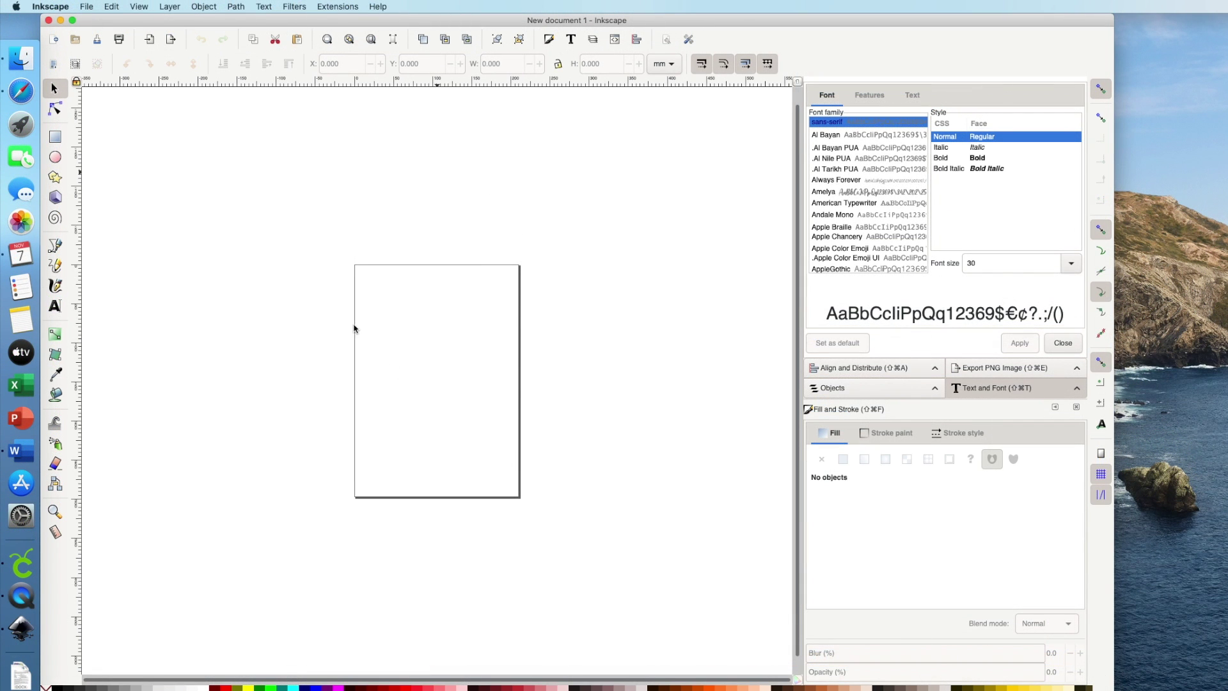
- In Document Properties, set the page units to inches and the size to 7.75 × 15.5 in
click(86, 7)
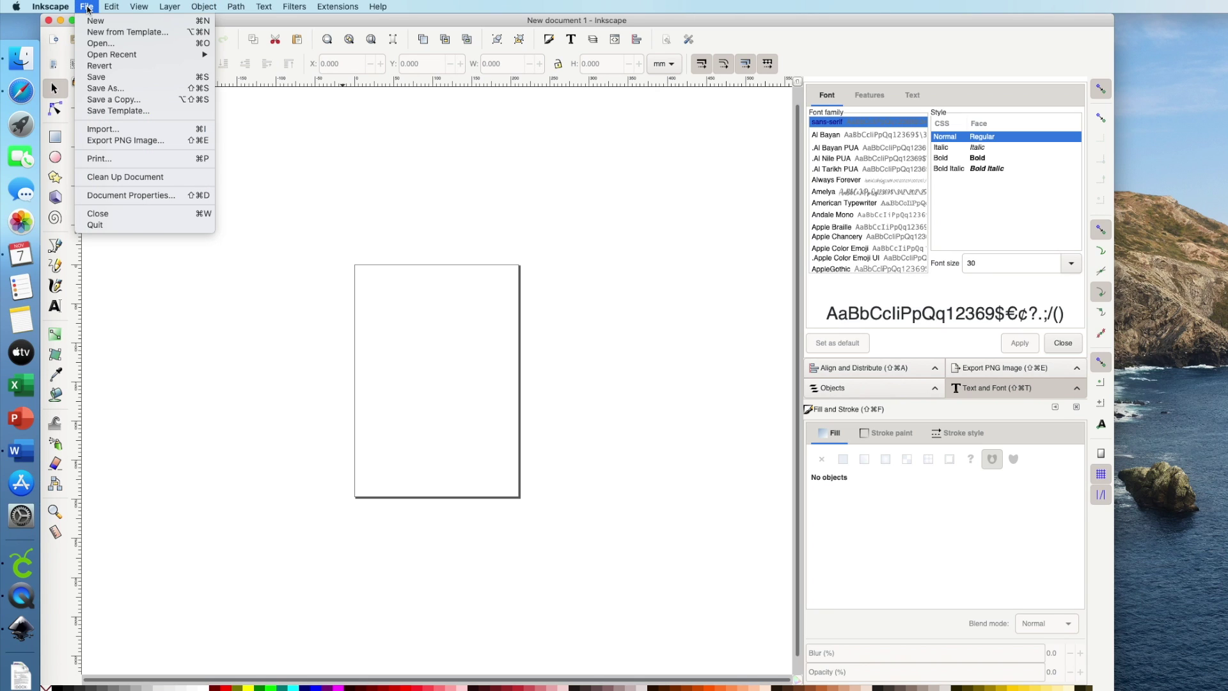
click(113, 197)
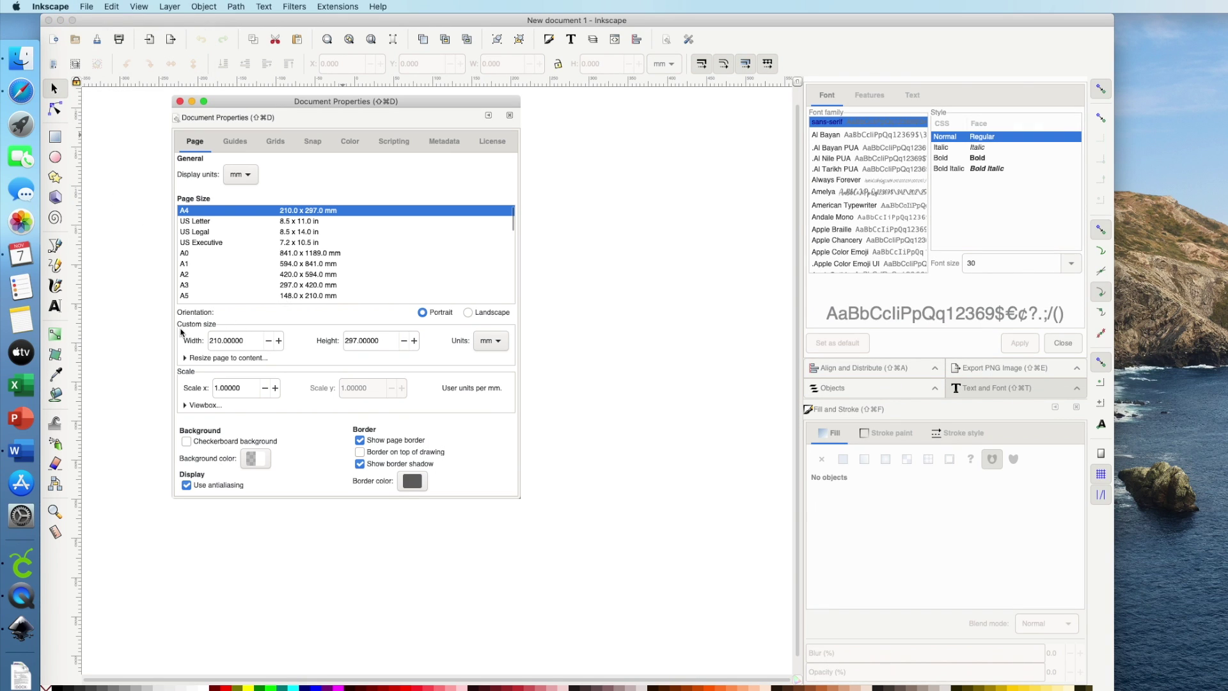
click(494, 344)
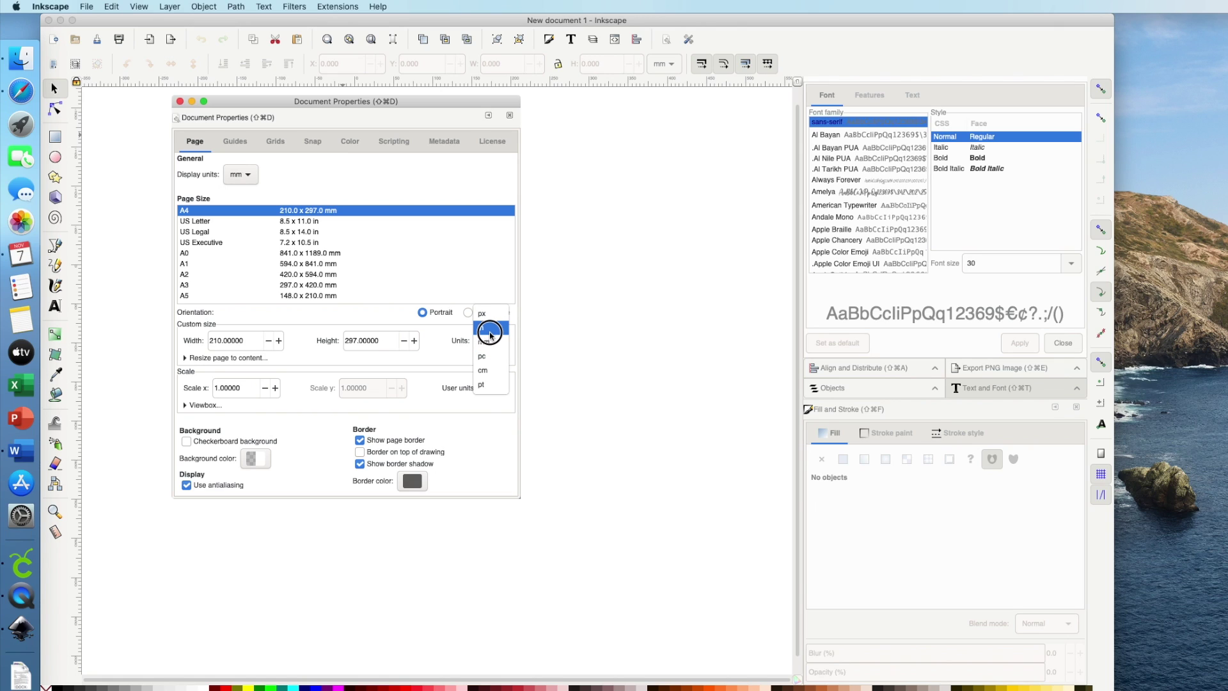
click(490, 333)
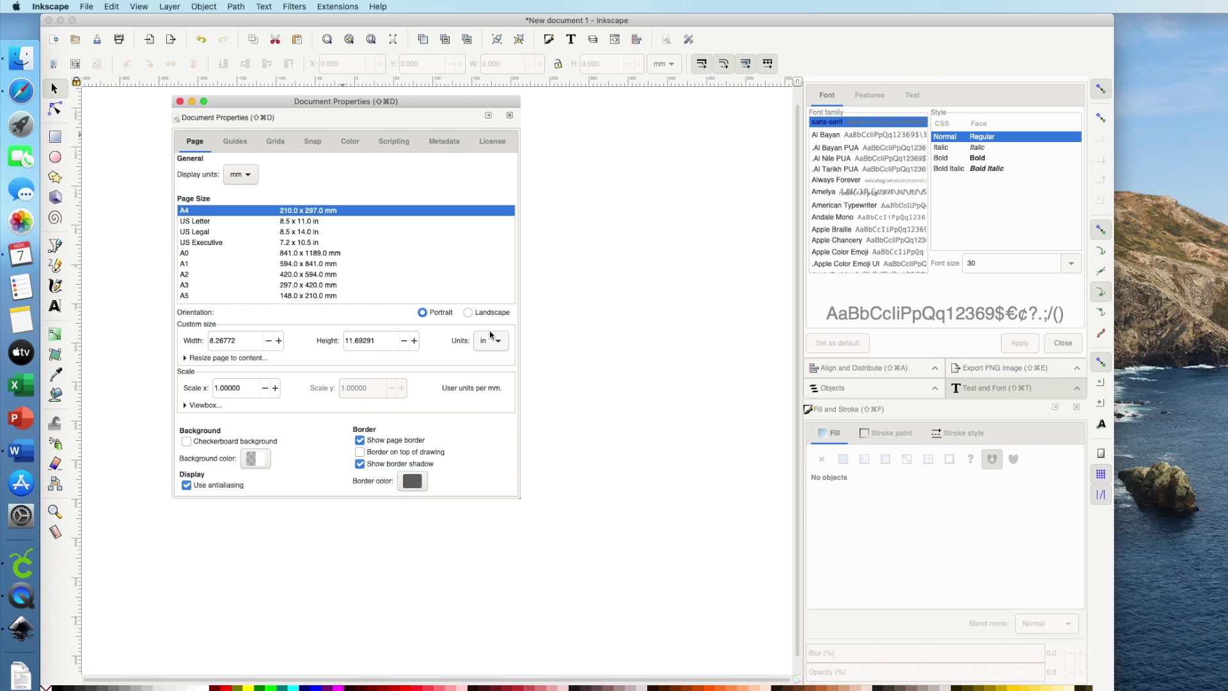
click(241, 340)
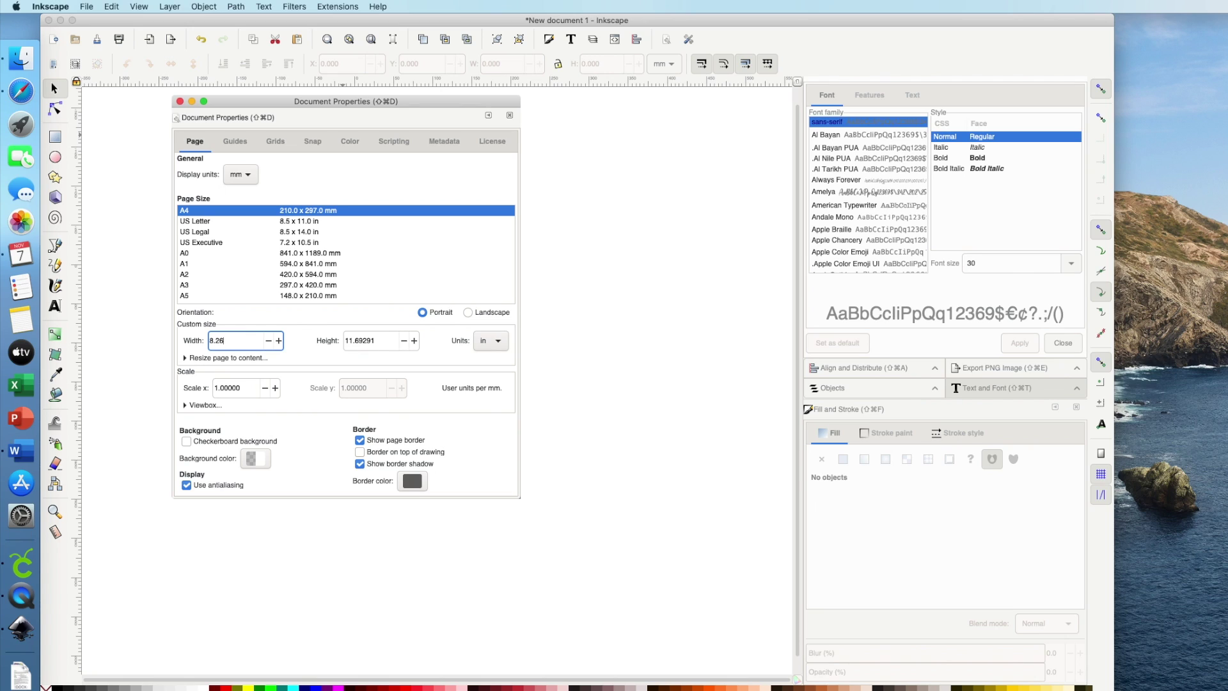
key(BackSpace)
key(BackSpace)
key(BackSpace)
key(BackSpace)
key(Tab)
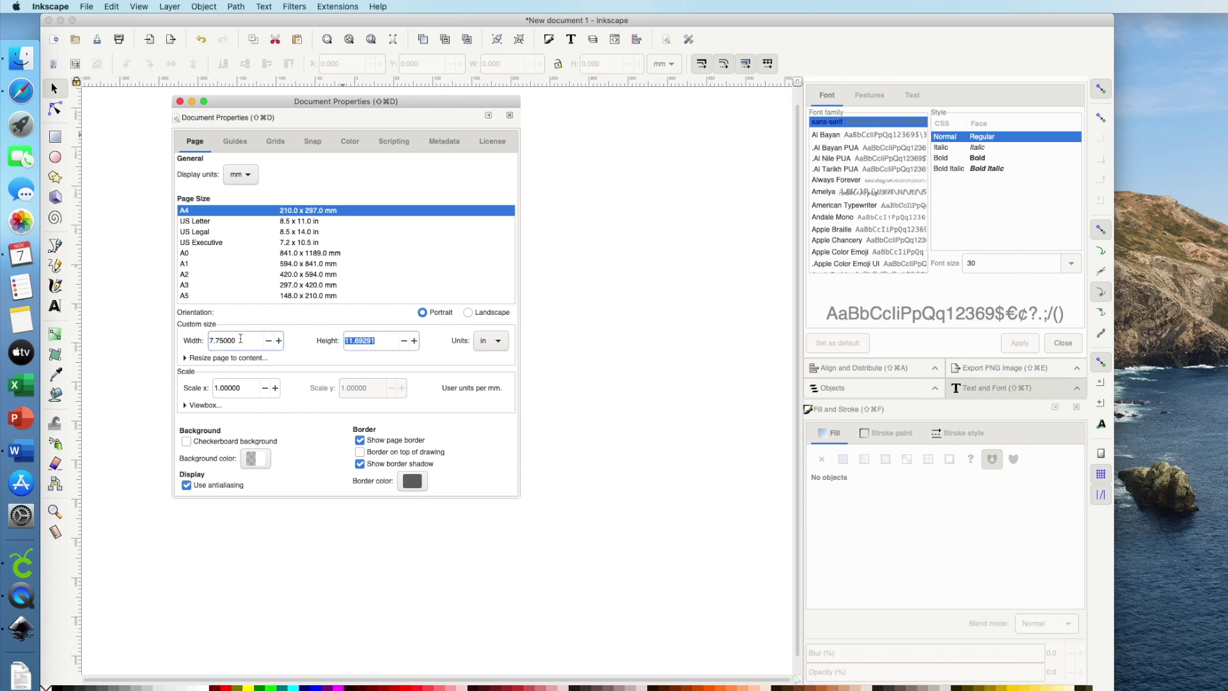
text(15.5)
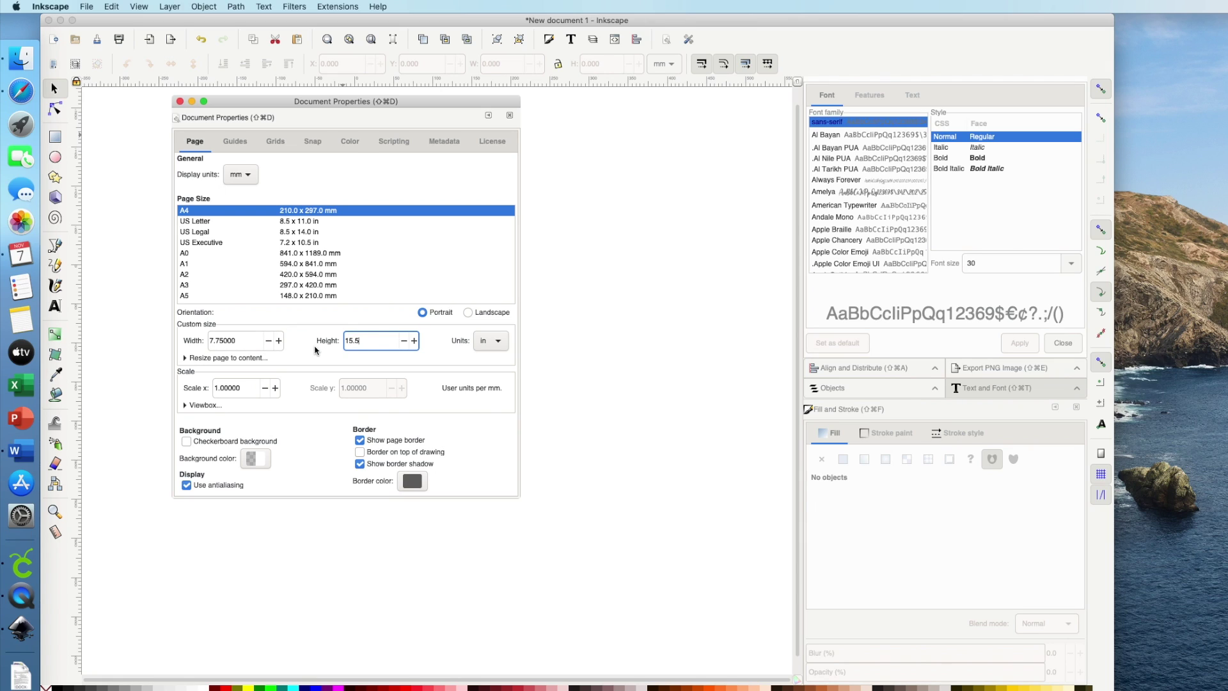
key(Return)
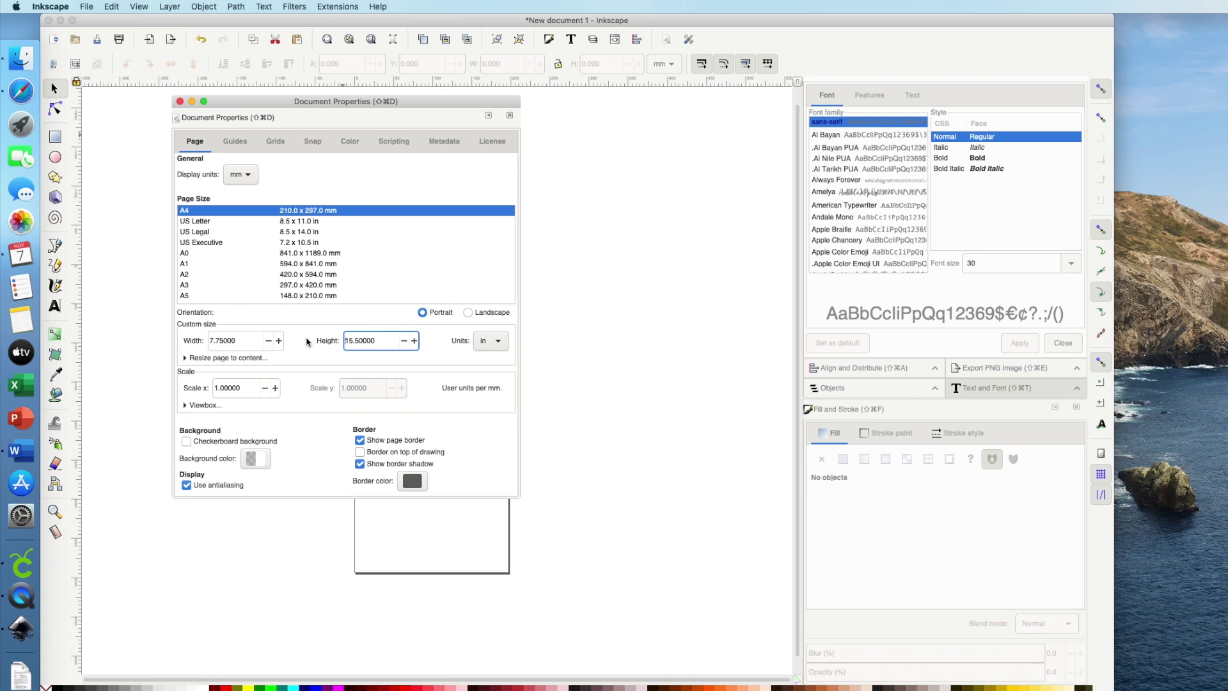
click(179, 101)
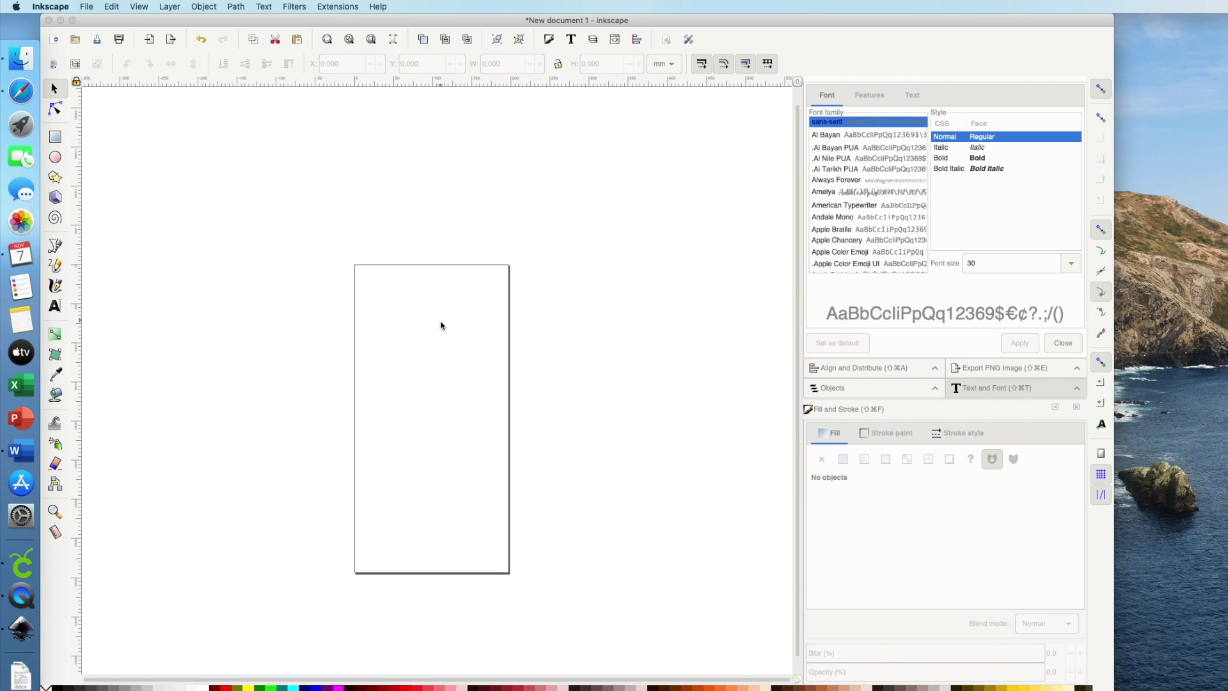
- Zoom in on the page, scroll it into view, and select the Text tool
click(435, 371)
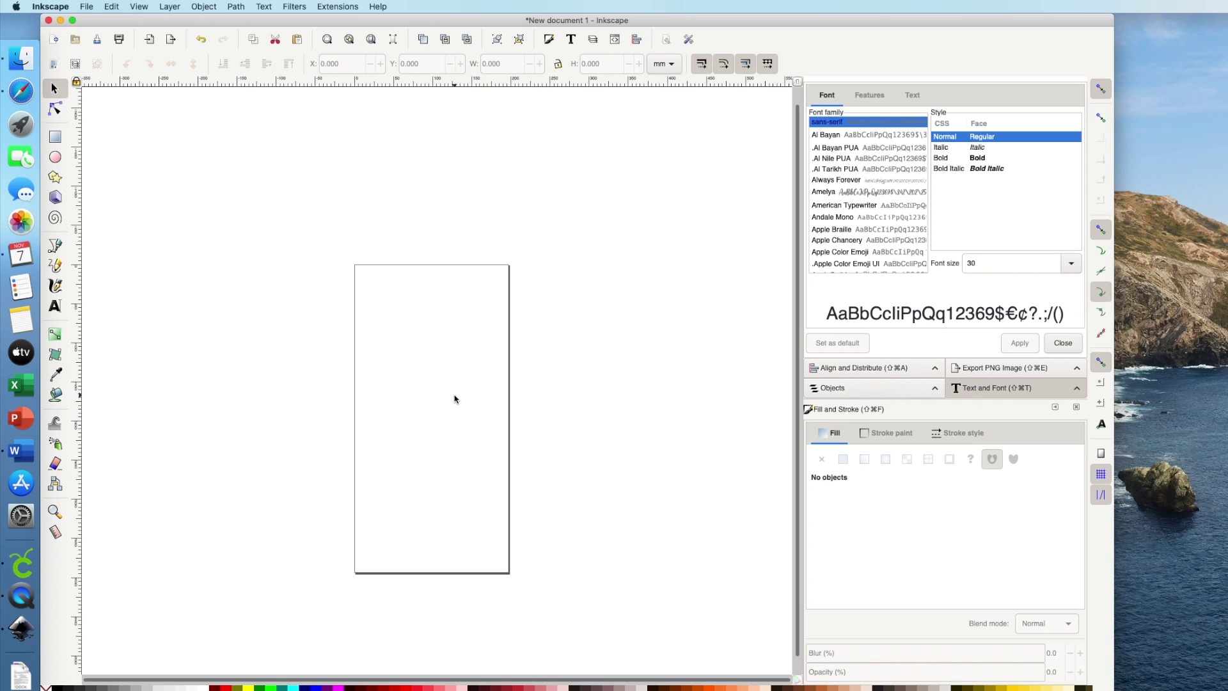
key(plus)
key(plus)
scroll(455, 399, down, 3)
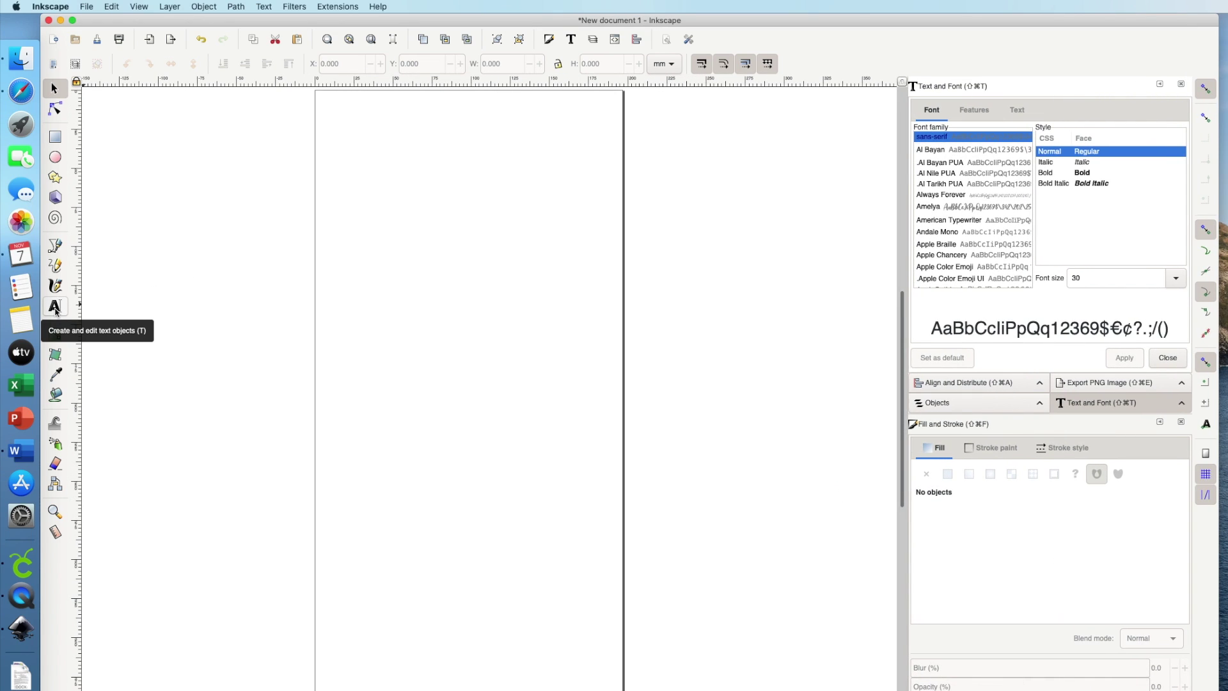
click(55, 308)
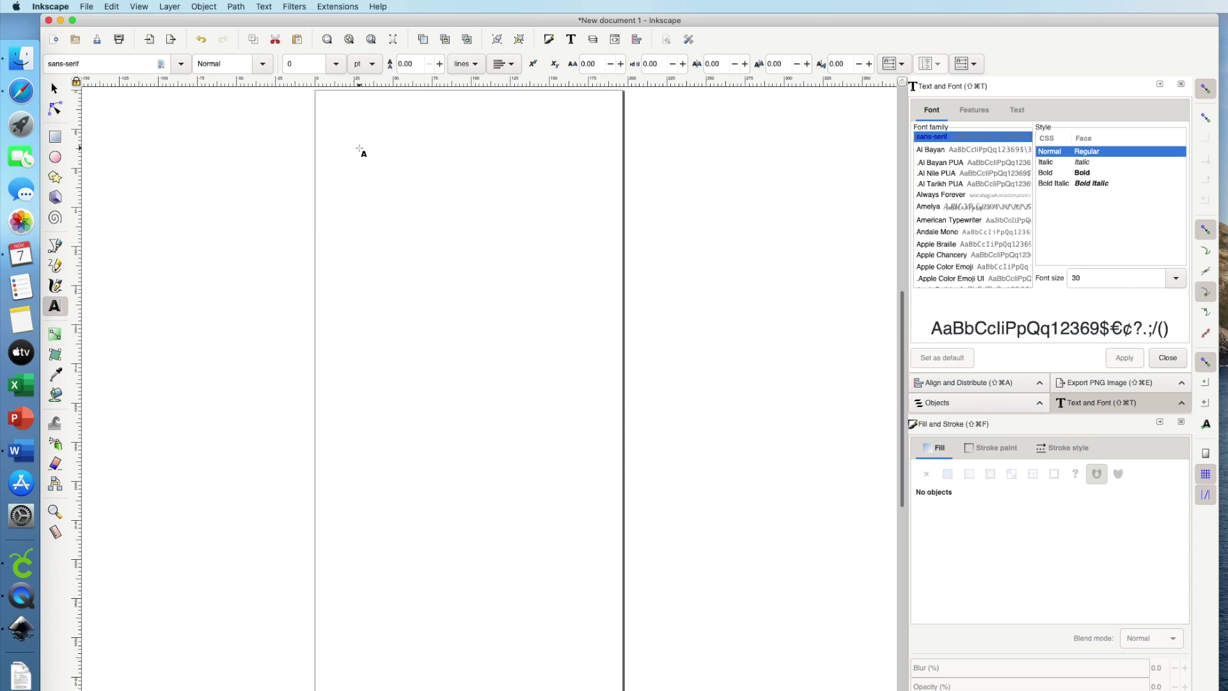
- Type HOME near the page top with one letter per line
click(360, 148)
text(H)
key(Return)
text(O)
key(Return)
text(M)
key(Return)
text(E)
key(Return)
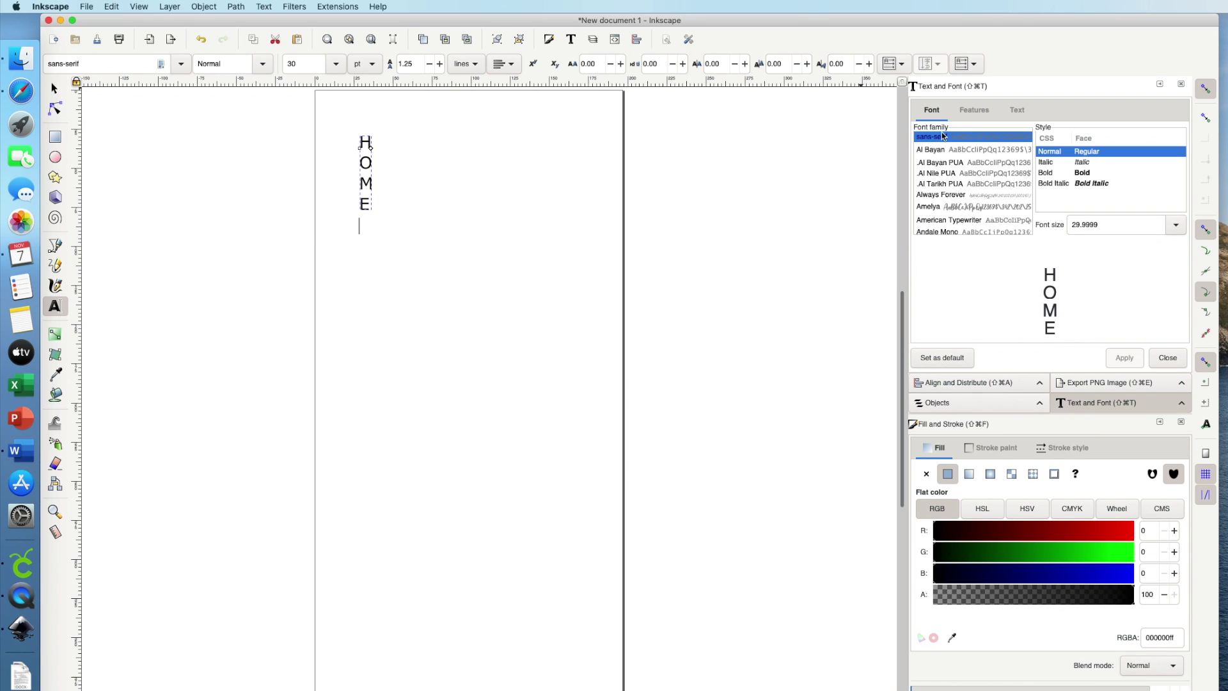
- Apply the Blue font family to the HOME text
scroll(972, 166, down, 10)
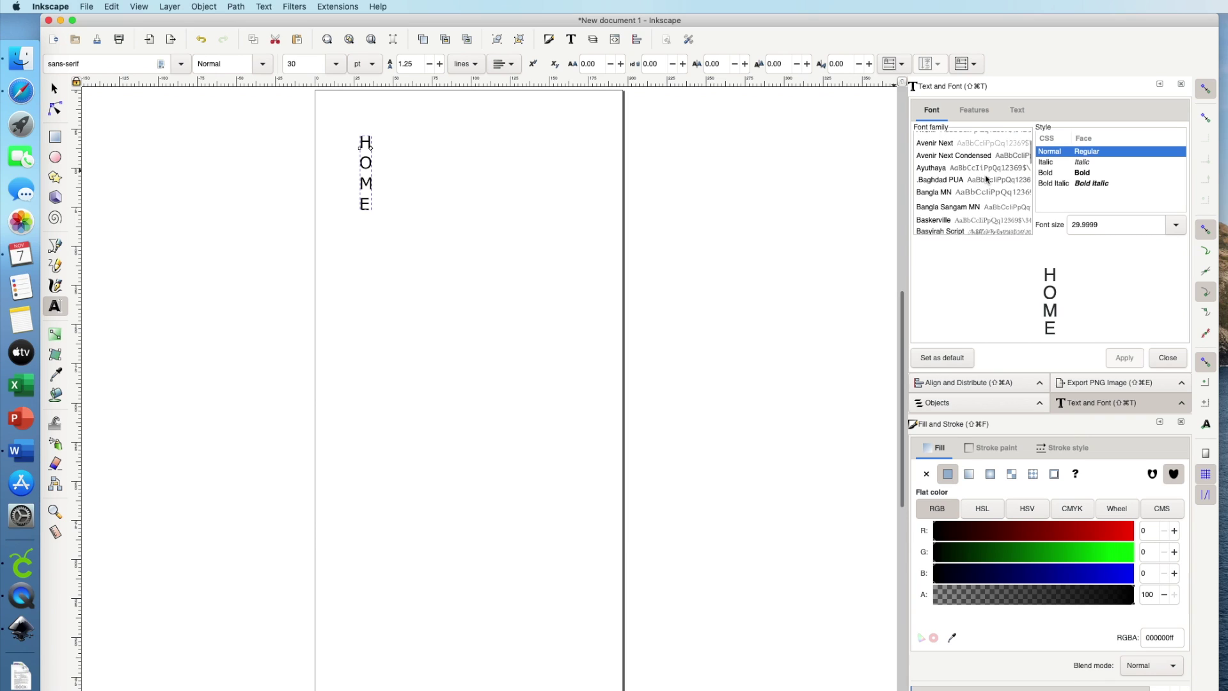
scroll(978, 183, down, 5)
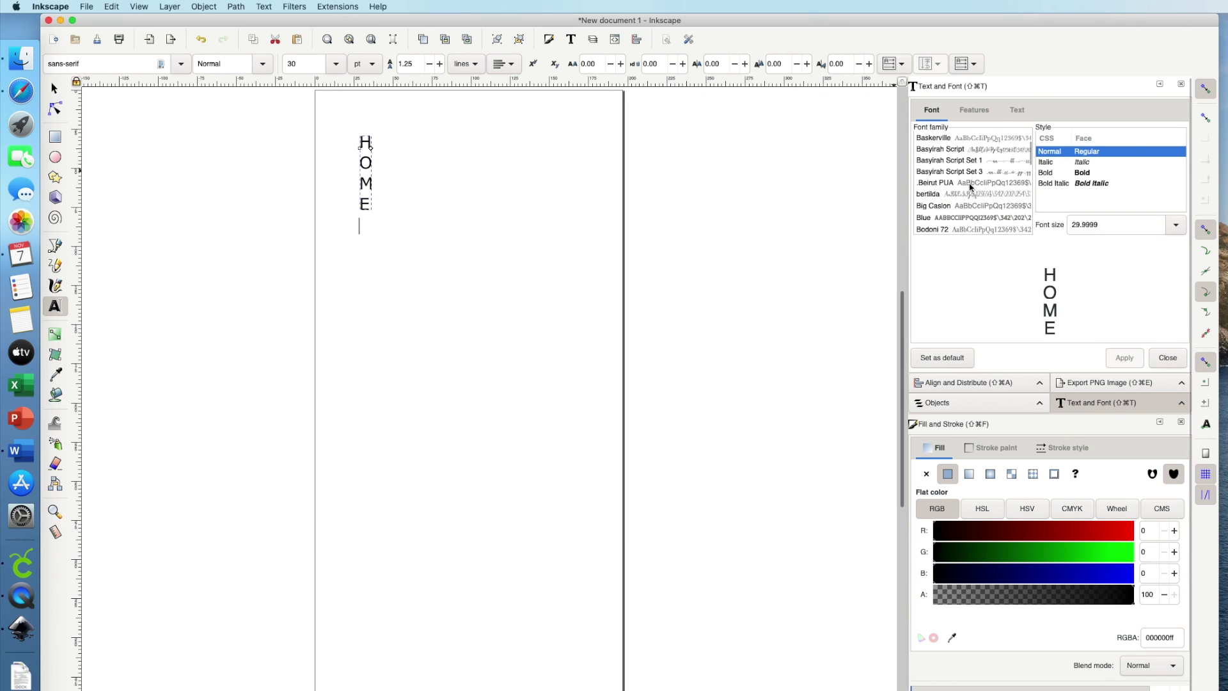
scroll(970, 187, down, 2)
click(931, 167)
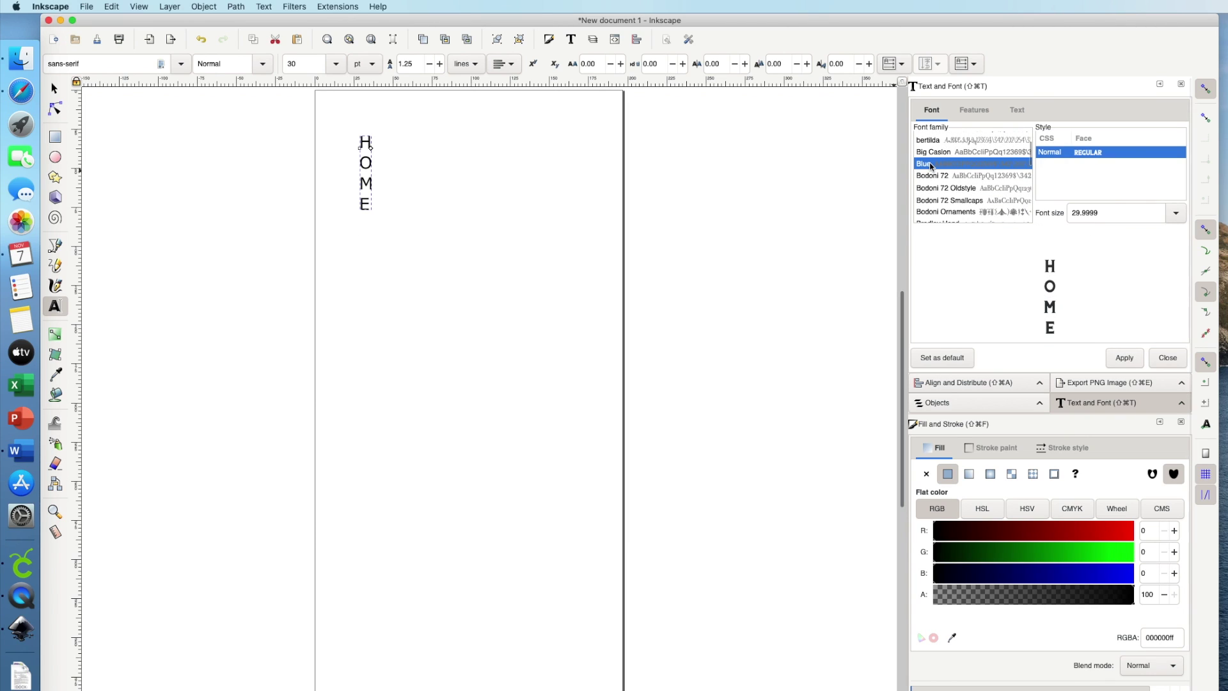
click(1124, 359)
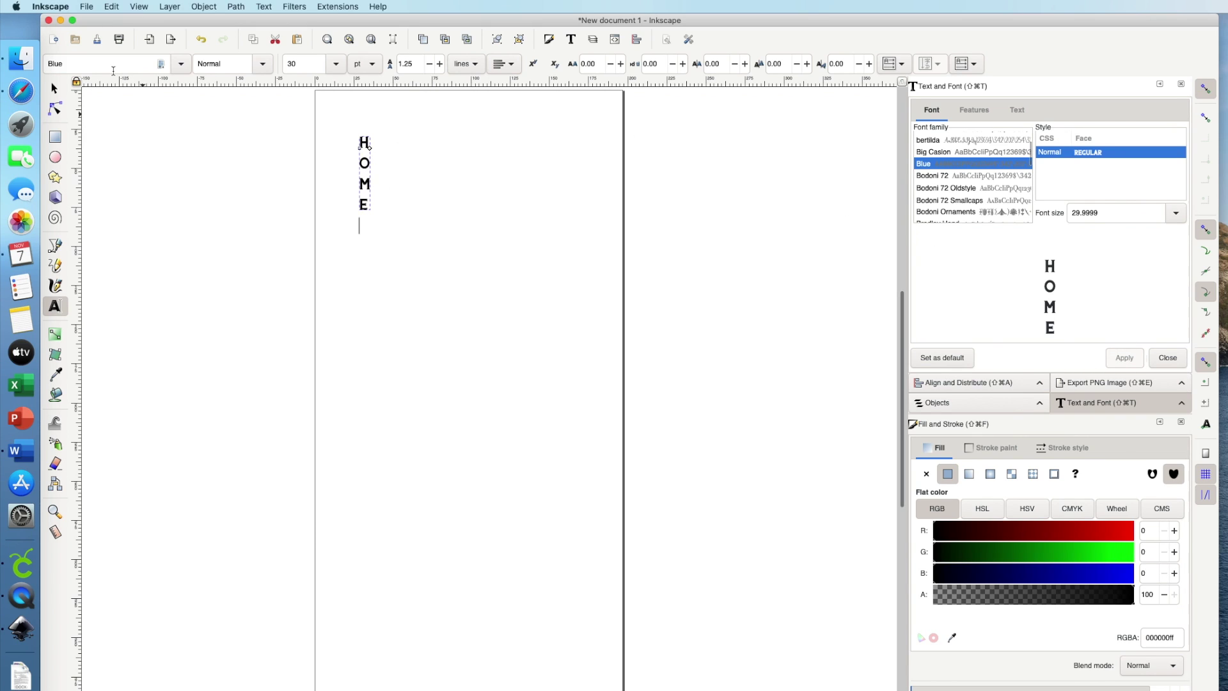
- Lock W/H and scale HOME proportionally to span most of the page height
click(54, 88)
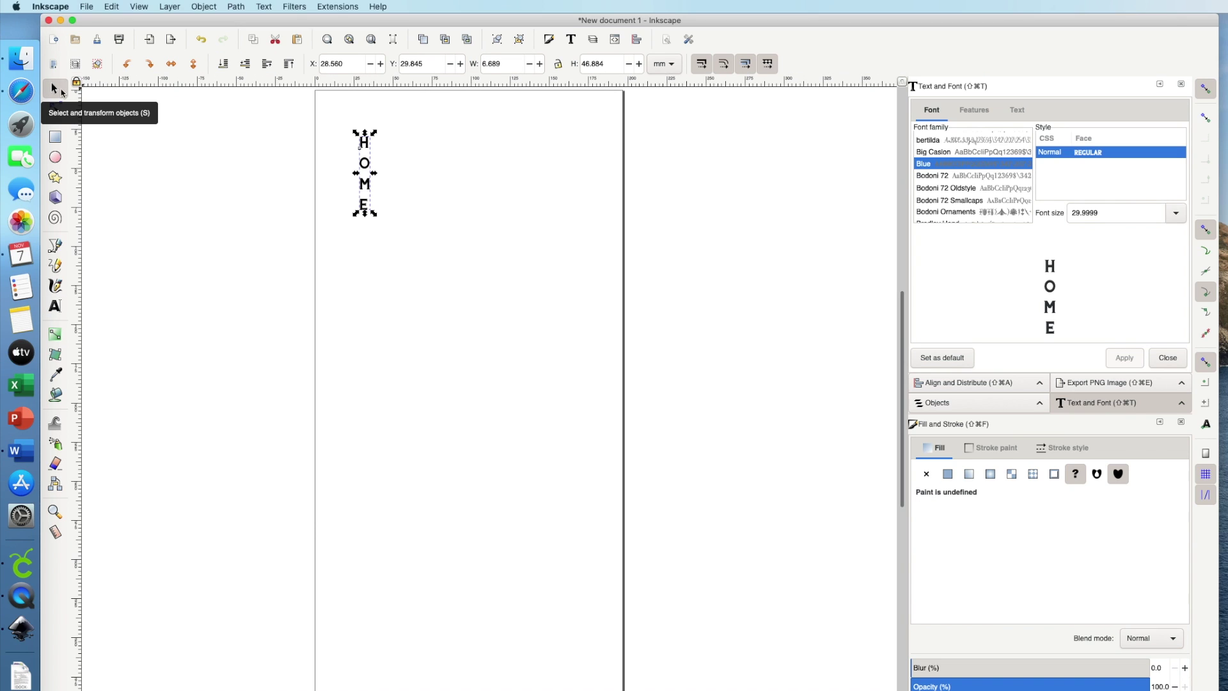
drag(373, 213, 481, 436)
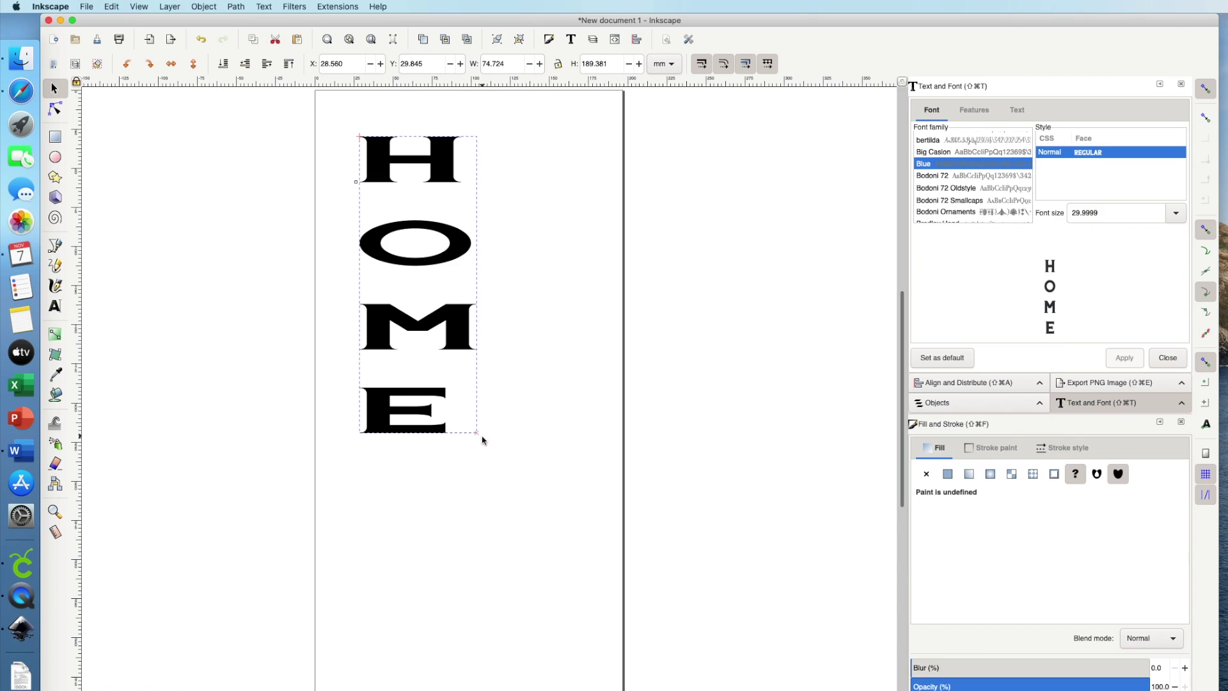
click(201, 39)
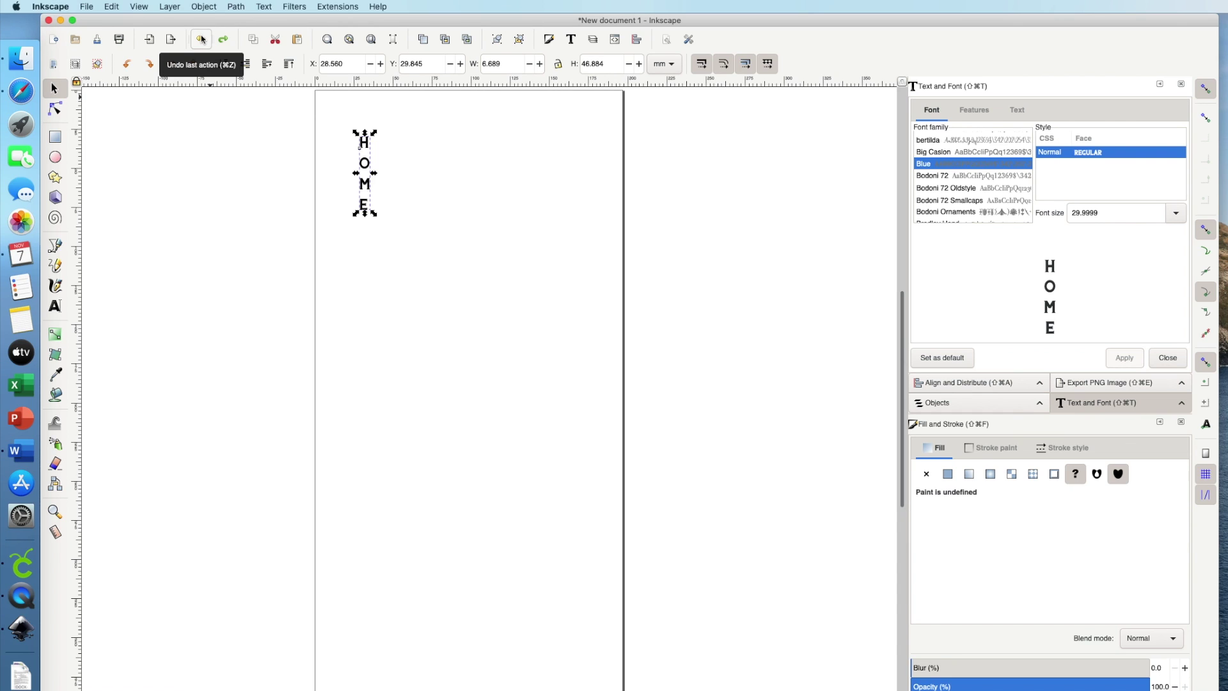
click(559, 66)
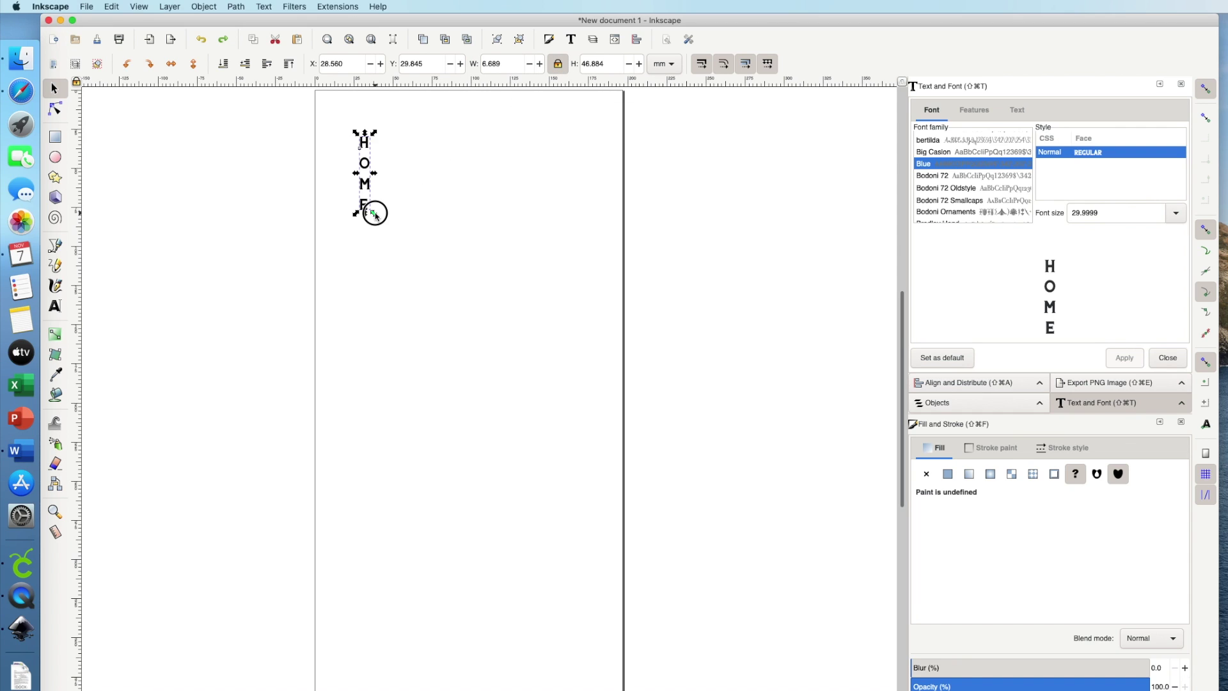
drag(376, 216, 824, 675)
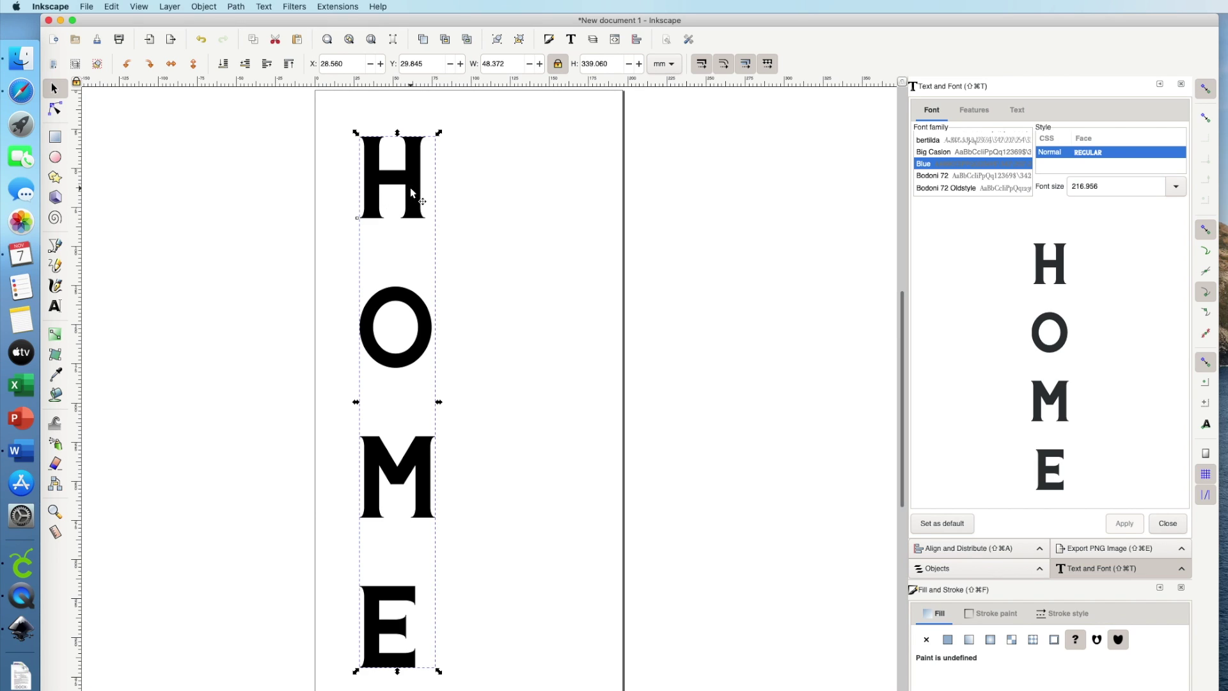
key(super+z)
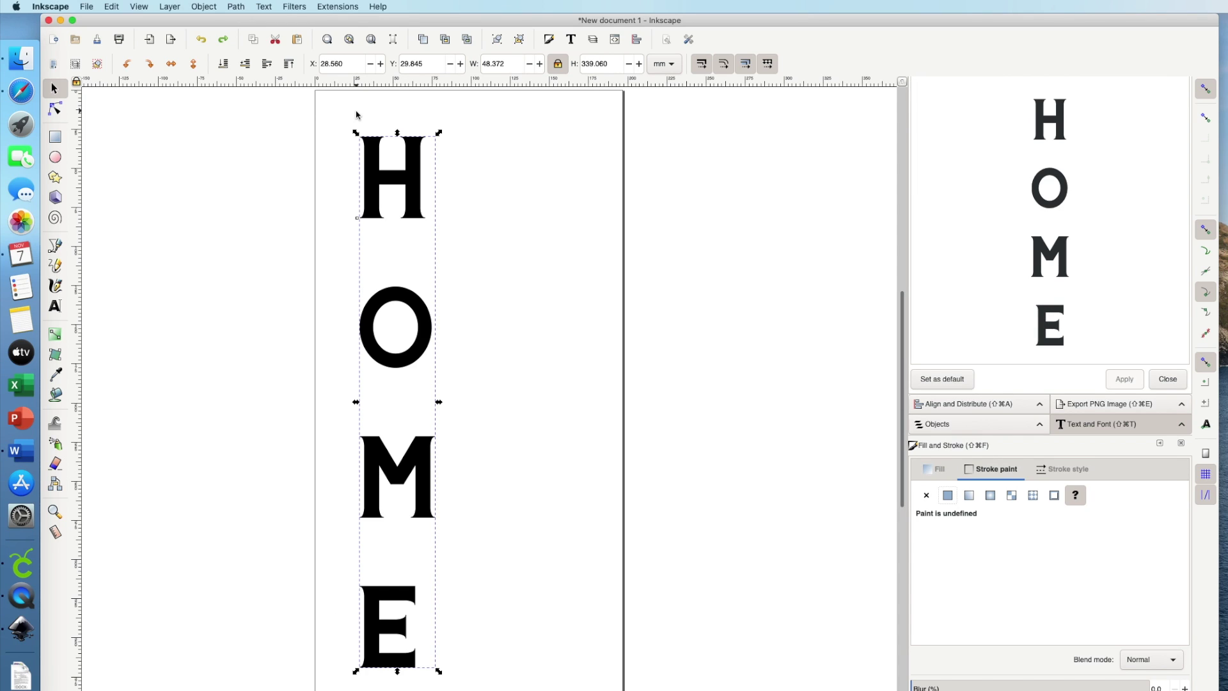
- Convert HOME to paths and break it apart into four separate letters
click(236, 7)
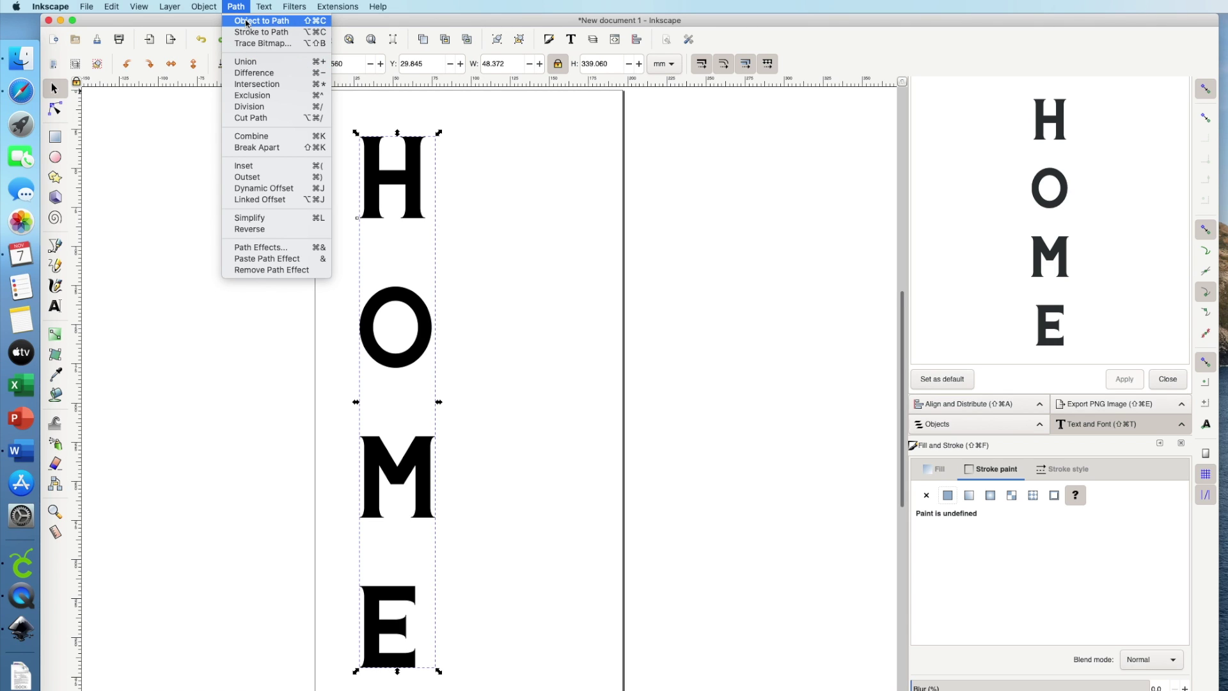
click(247, 22)
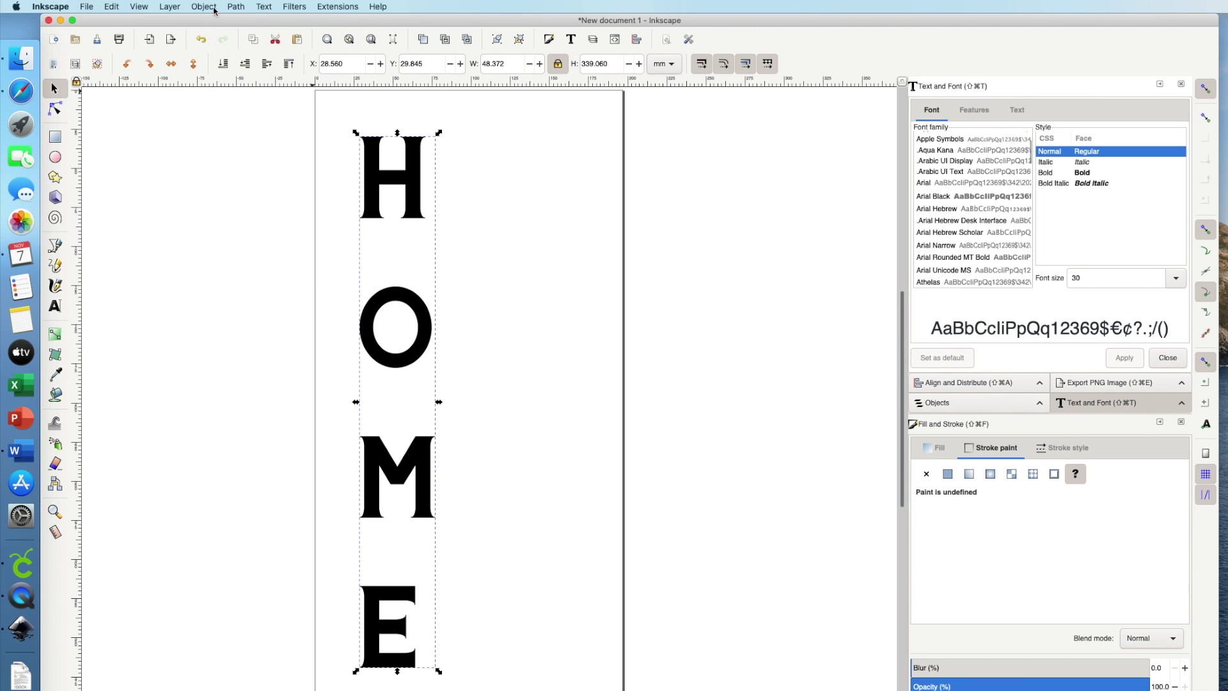
click(205, 8)
click(206, 115)
- Move the O, M and E up so each sits just below the previous letter
click(491, 306)
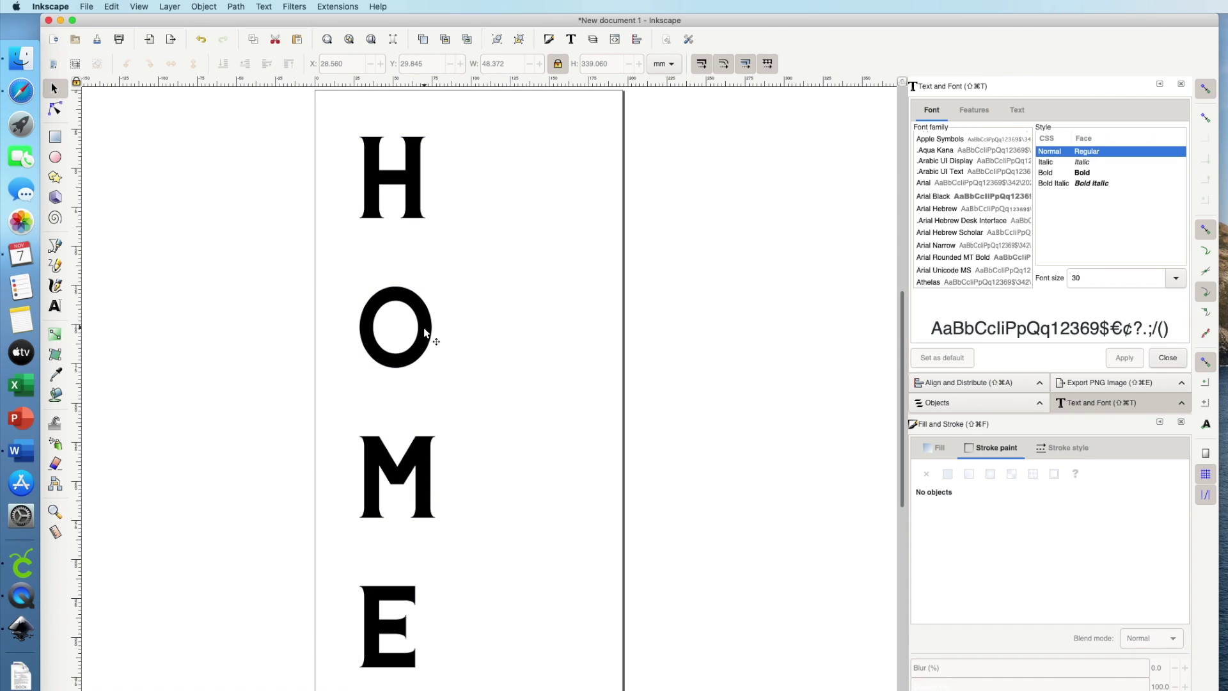
drag(426, 326, 421, 257)
drag(422, 449, 418, 308)
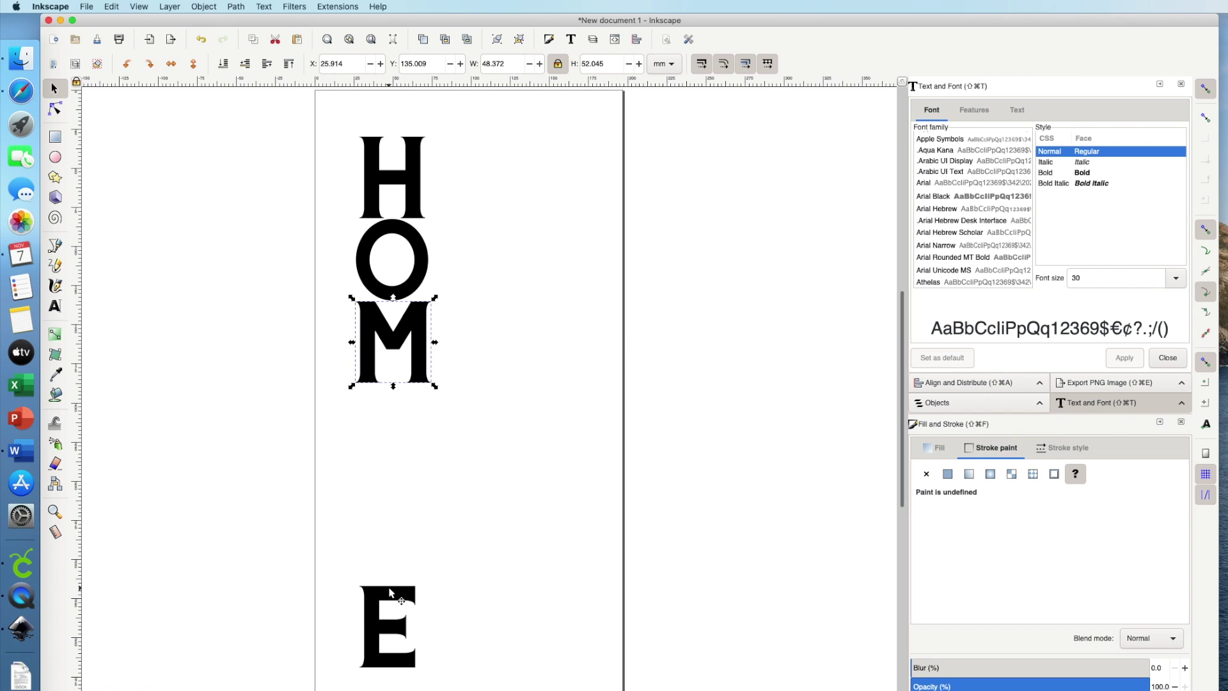
drag(389, 590, 396, 376)
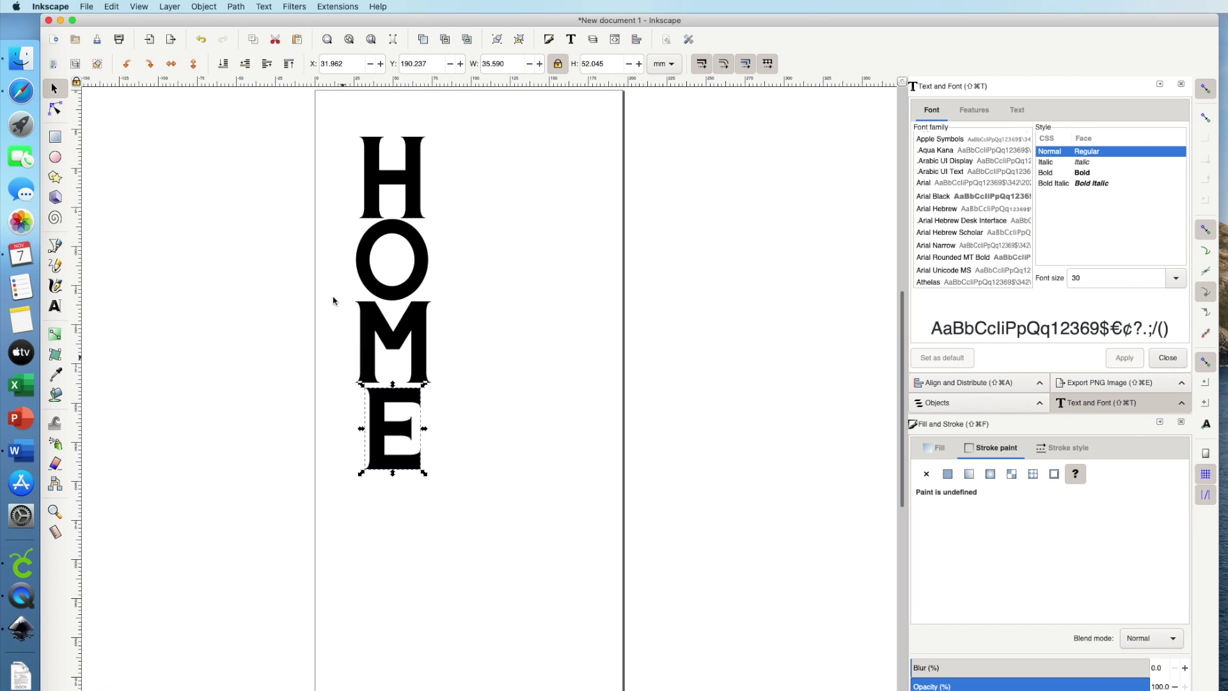
- With proportions unlocked, widen the E to match the other letters, then select all four
click(557, 64)
click(559, 65)
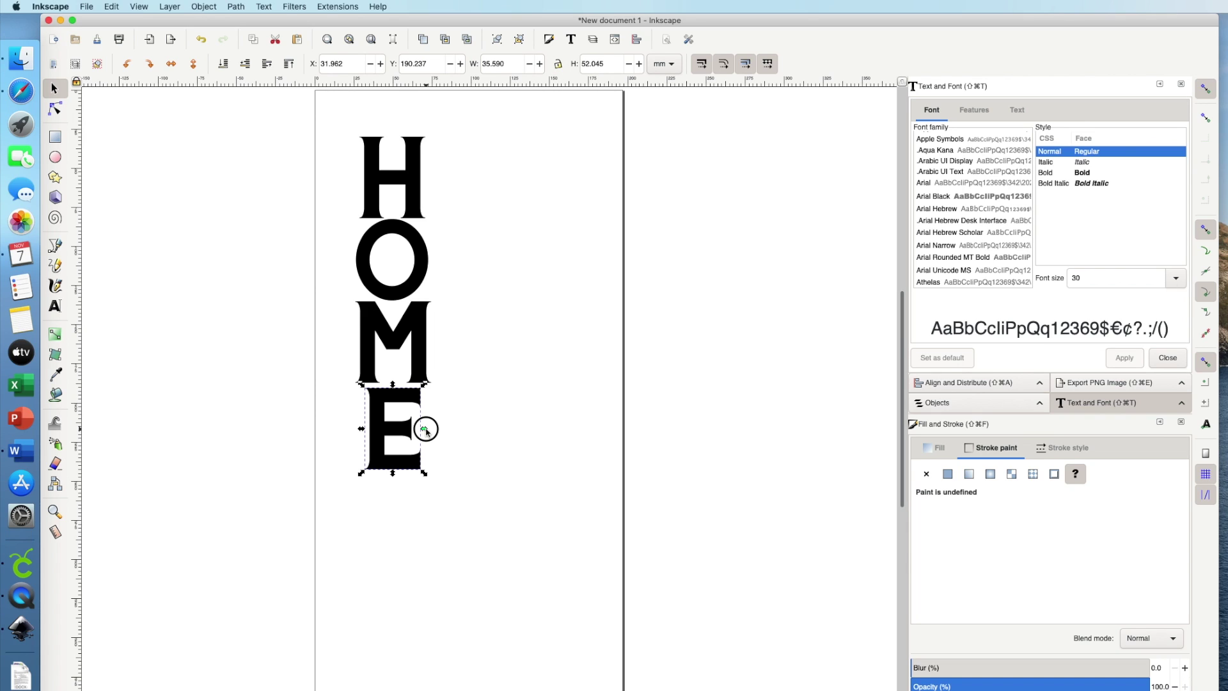
drag(426, 430, 356, 430)
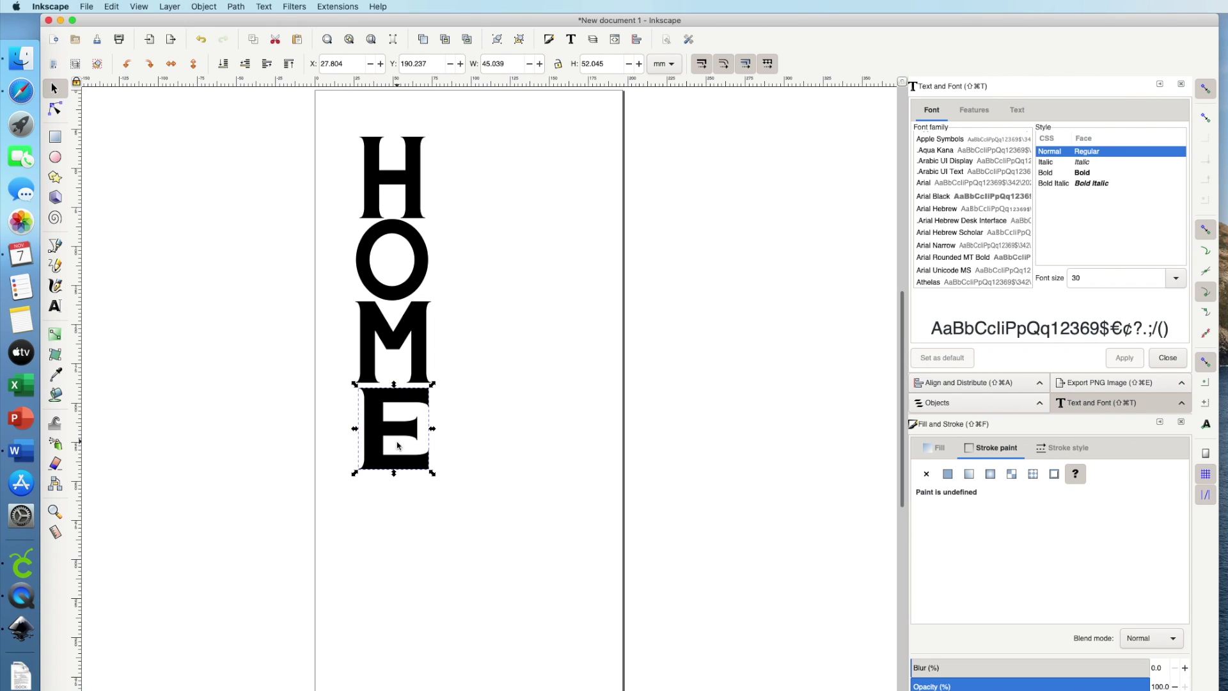
click(326, 349)
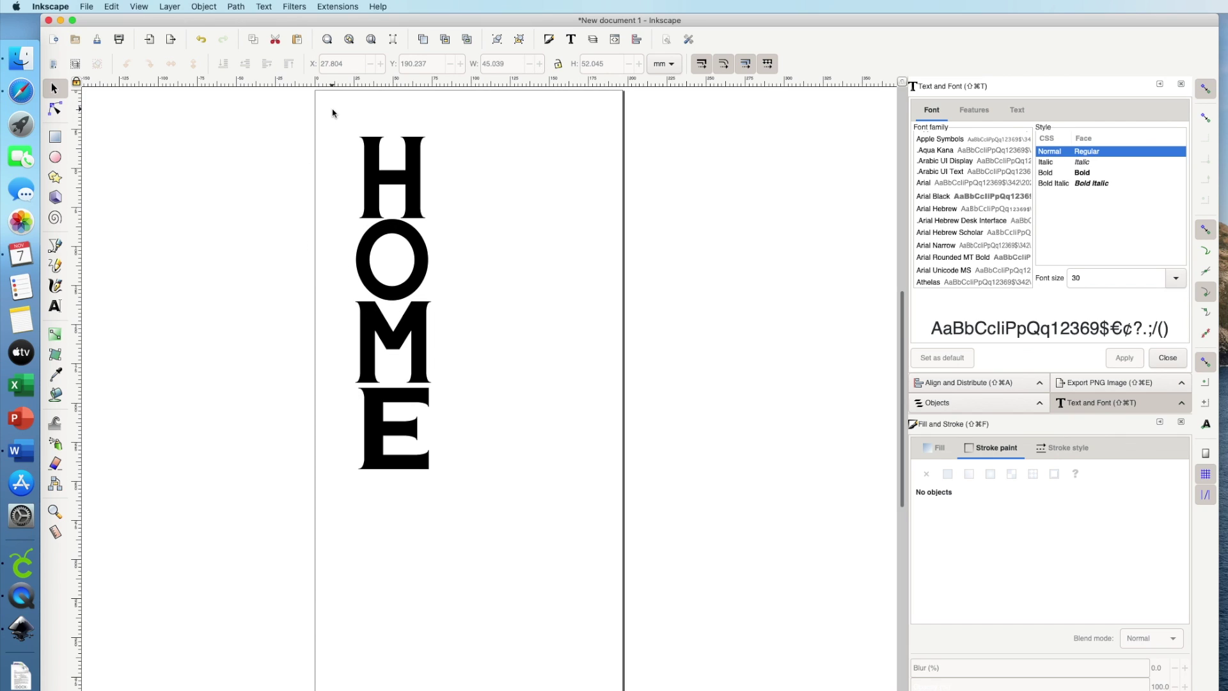
drag(332, 109, 479, 533)
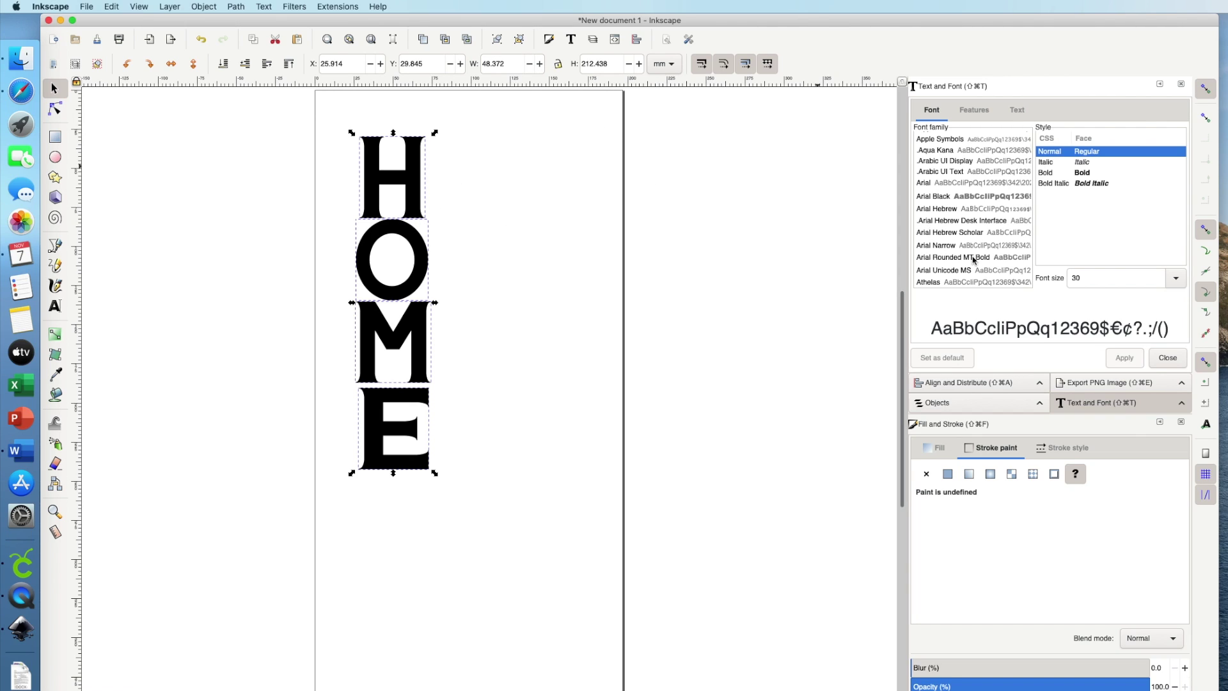
- In Align and Distribute, centre the letters on a vertical axis and space their centres evenly
click(954, 384)
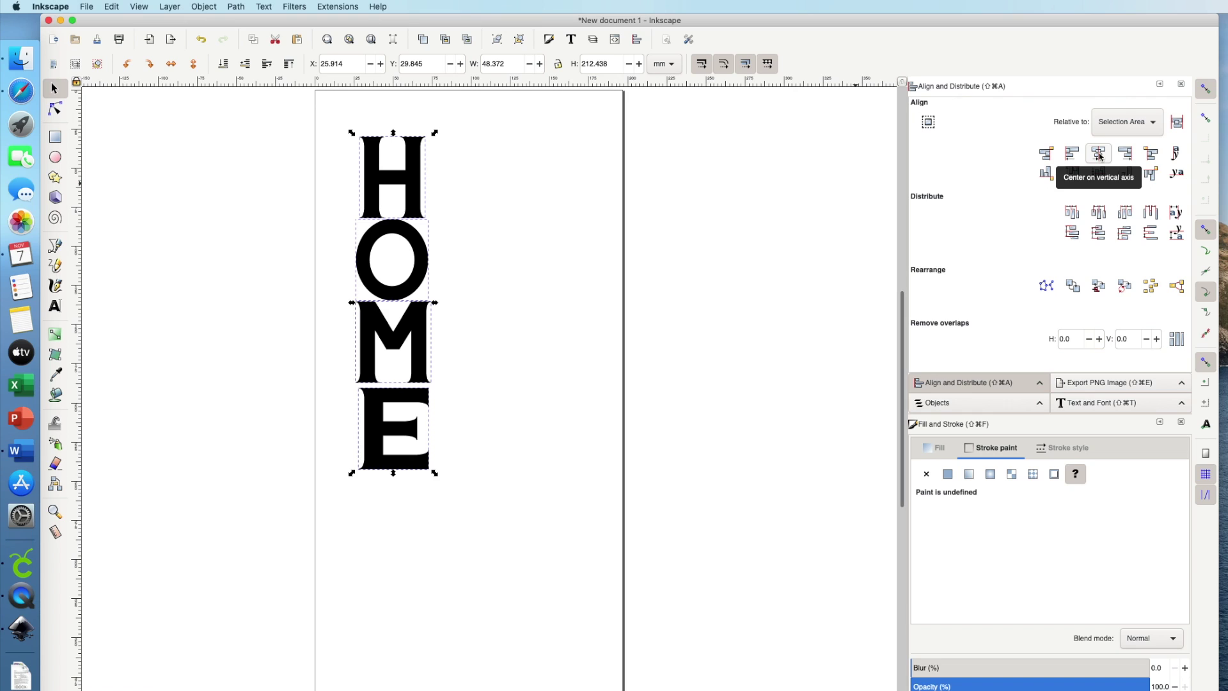
click(1099, 156)
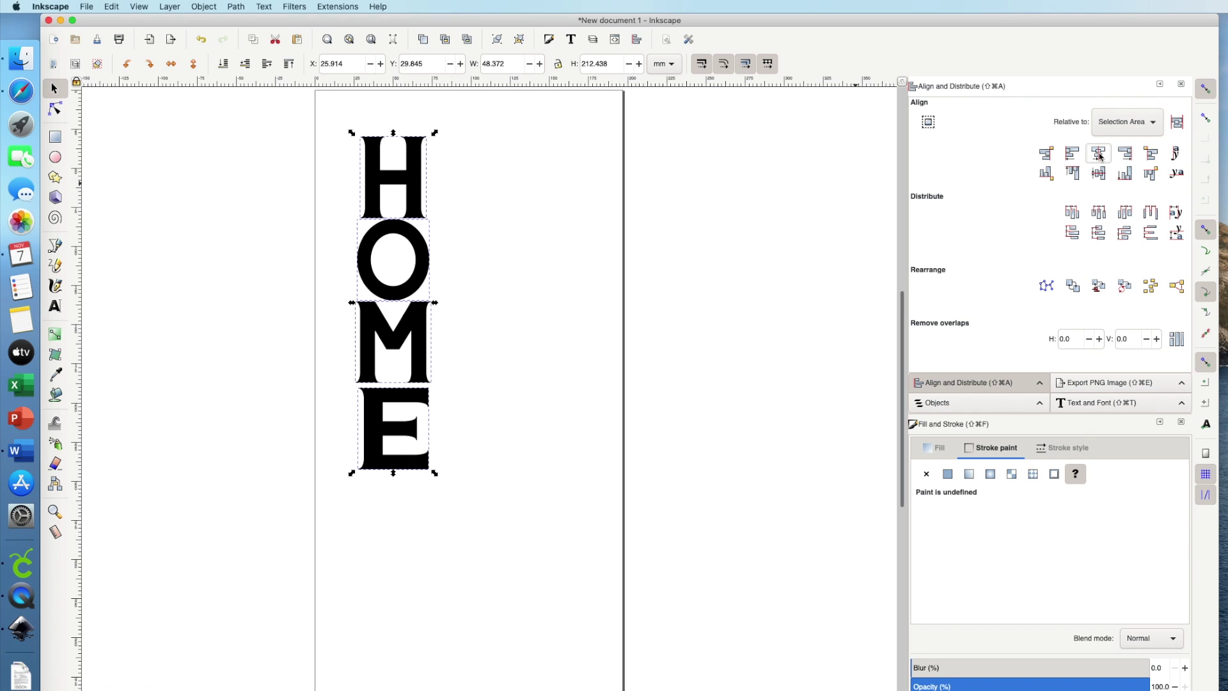
click(1099, 233)
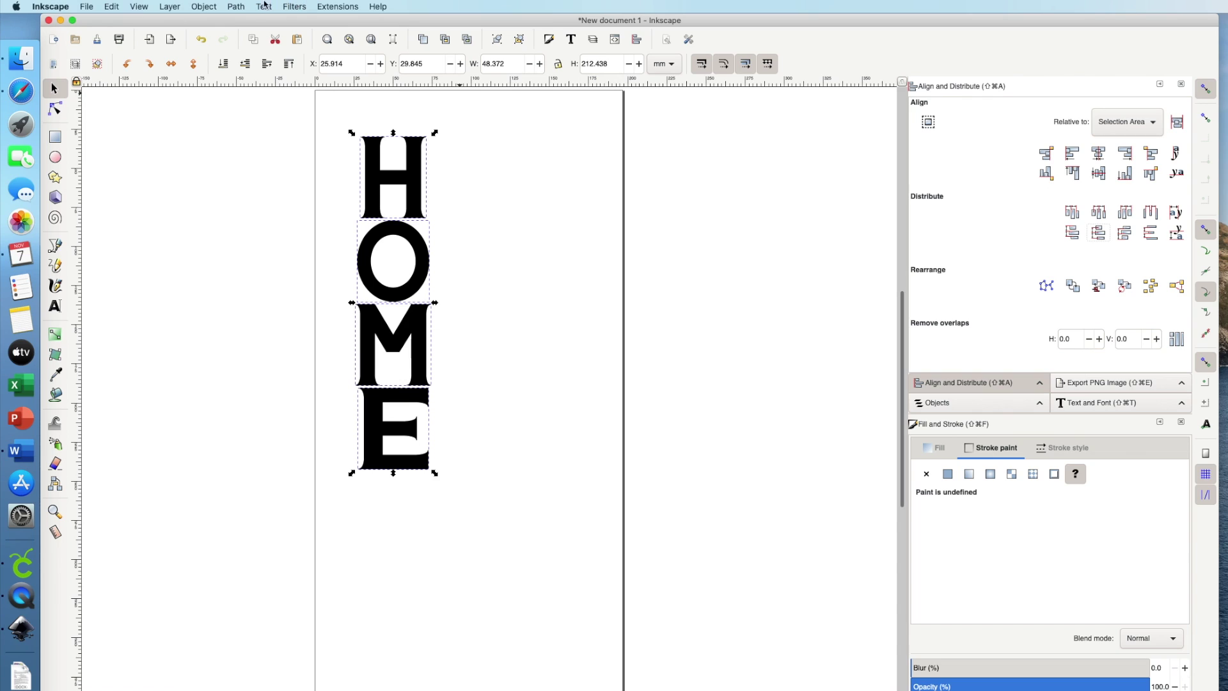
- Union the four letters via Path > Union, undo it, and lock the W/H proportions
click(236, 8)
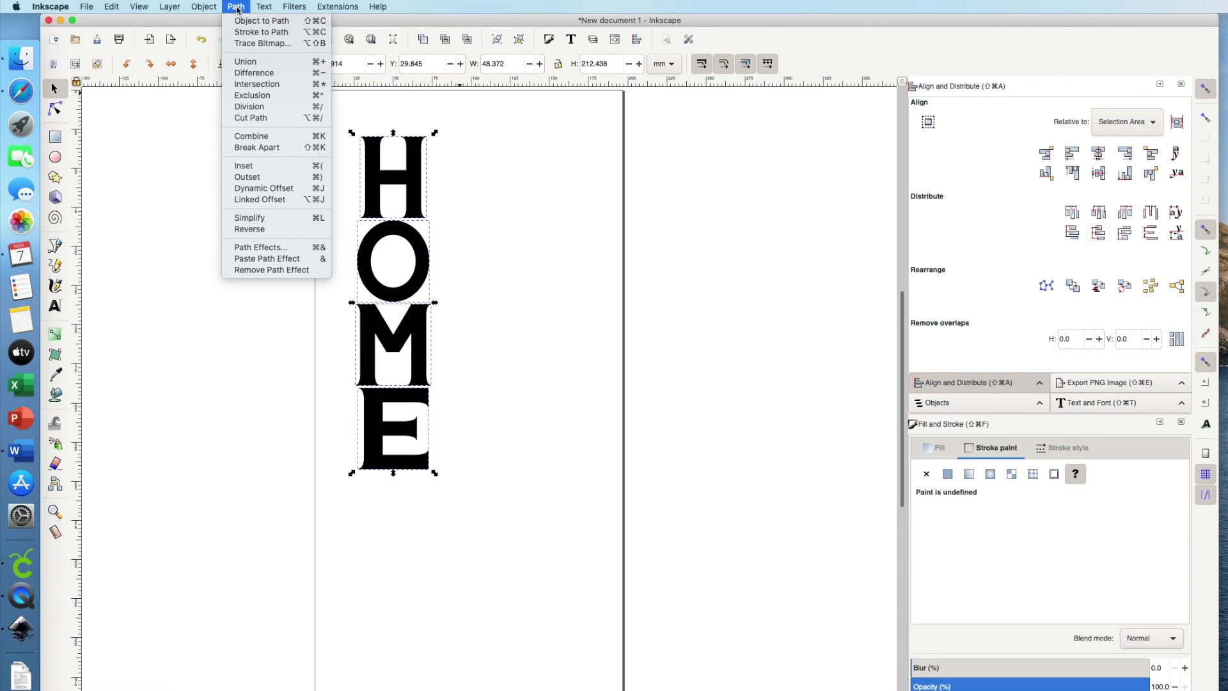
click(247, 62)
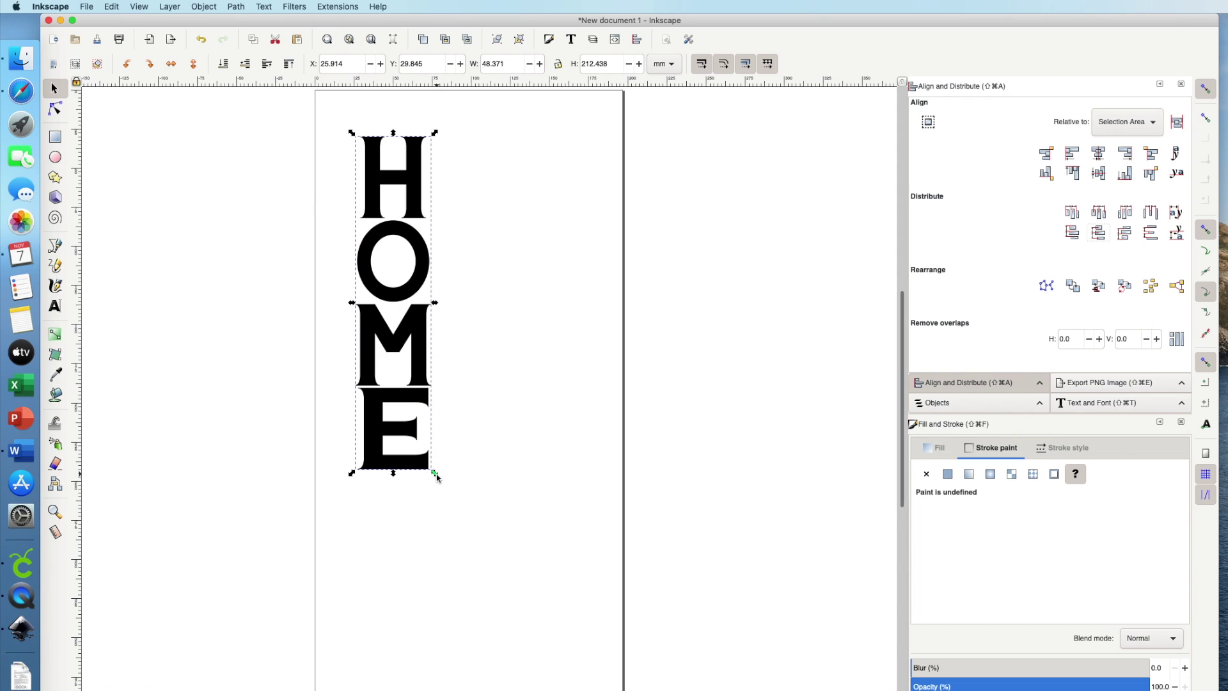
key(super+z)
click(558, 65)
- Scale HOME to 3.278 × 14.397 in and place it at X 0.440, Y 0.446 in
drag(436, 475, 624, 690)
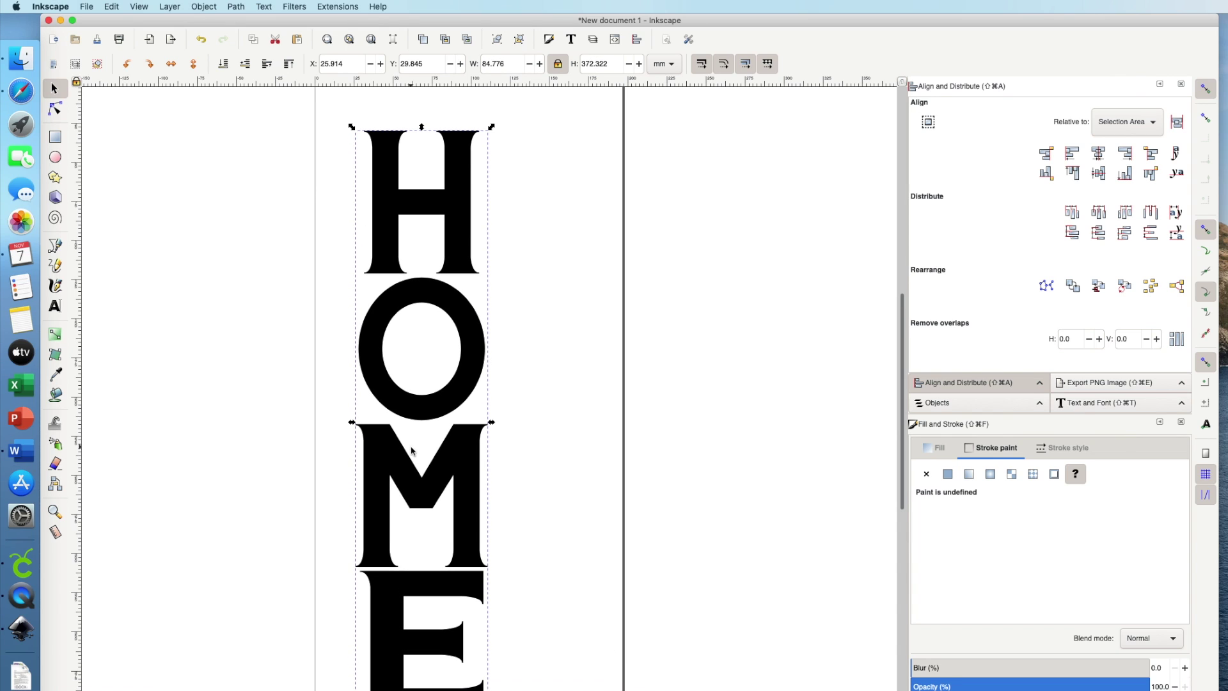
drag(360, 364, 337, 338)
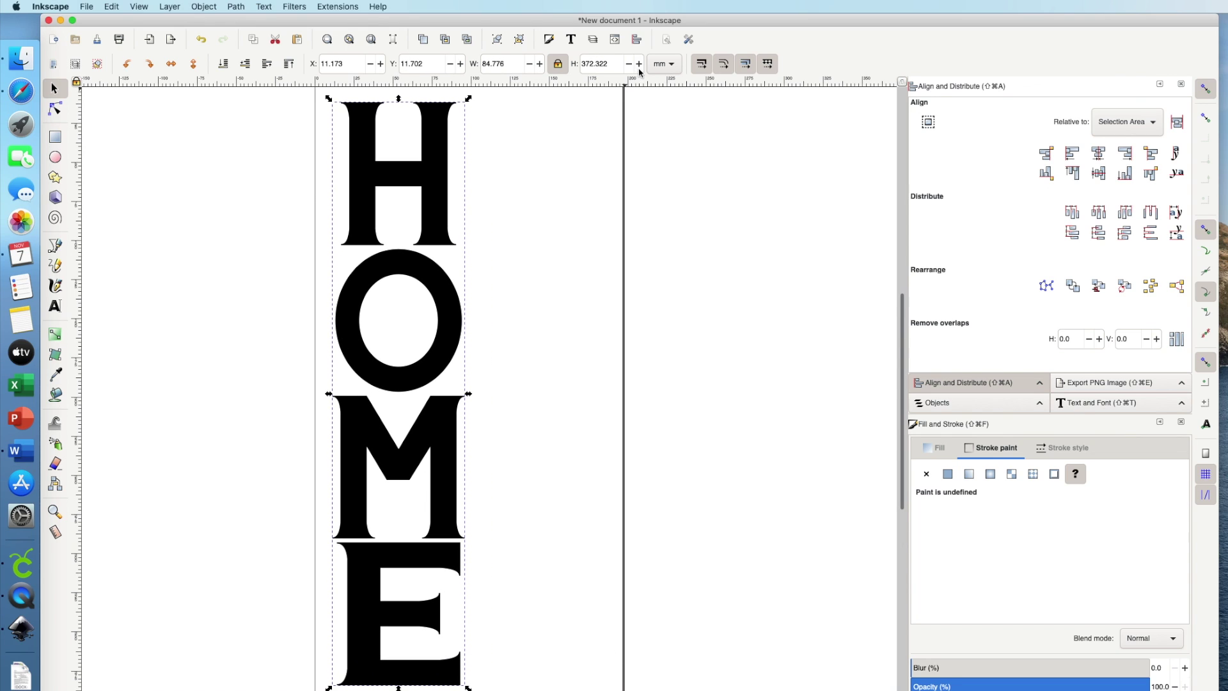
click(670, 66)
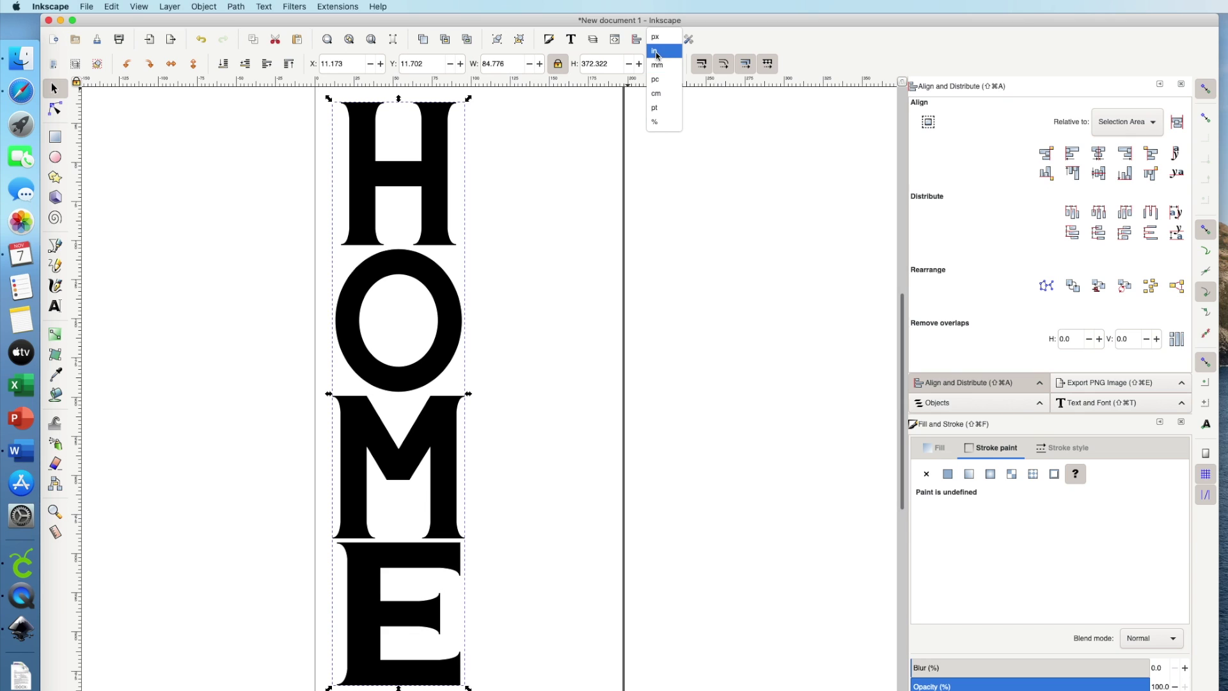
click(657, 56)
scroll(638, 217, right, 1)
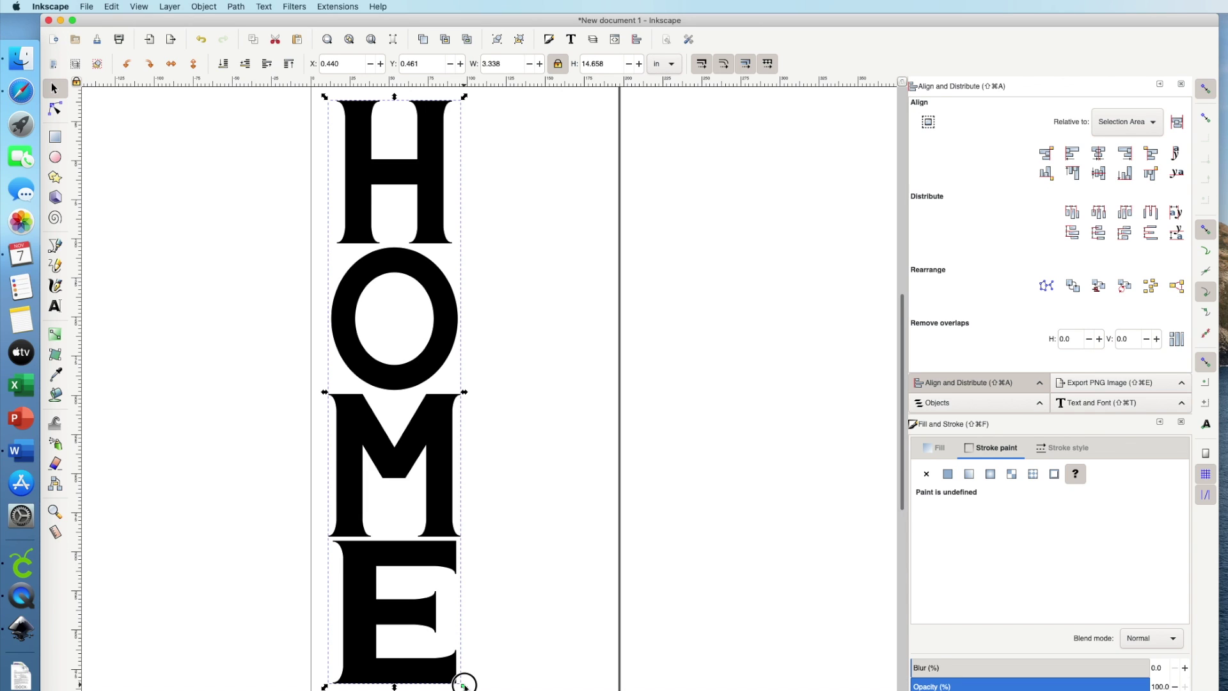
drag(464, 685, 461, 683)
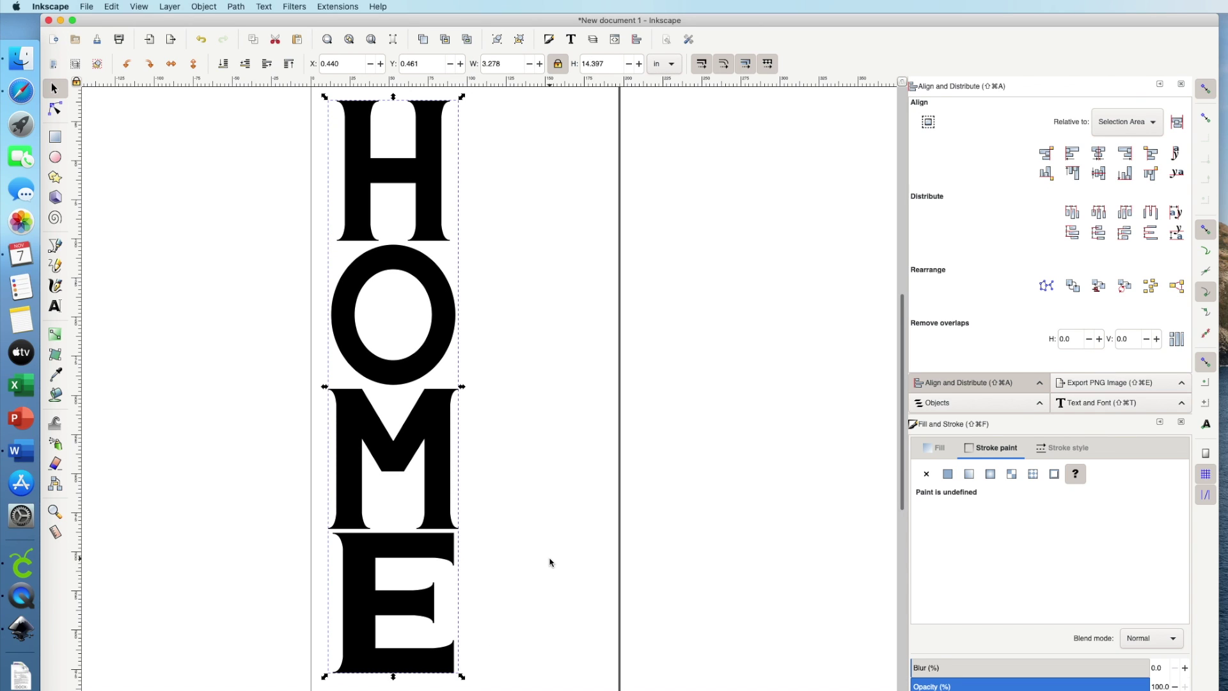
scroll(549, 563, left, 2)
scroll(548, 563, left, 2)
drag(468, 507, 468, 507)
click(722, 497)
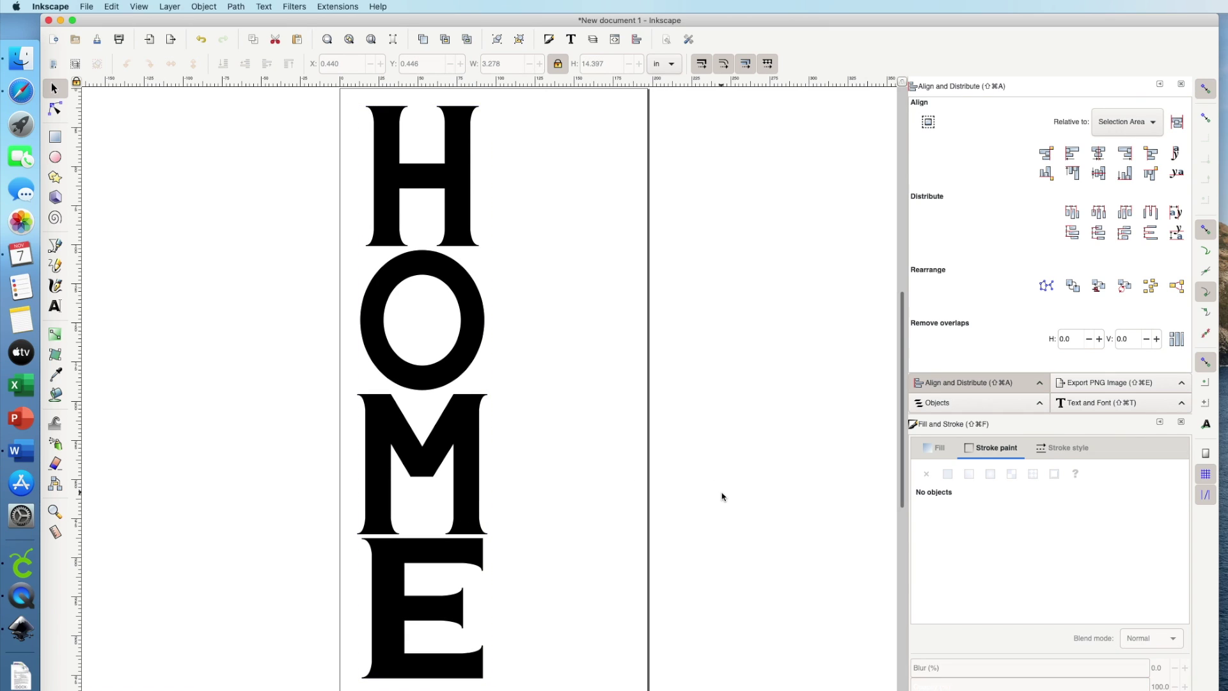
- Create a text object reading 'gather' just right of the O in HOME
click(55, 308)
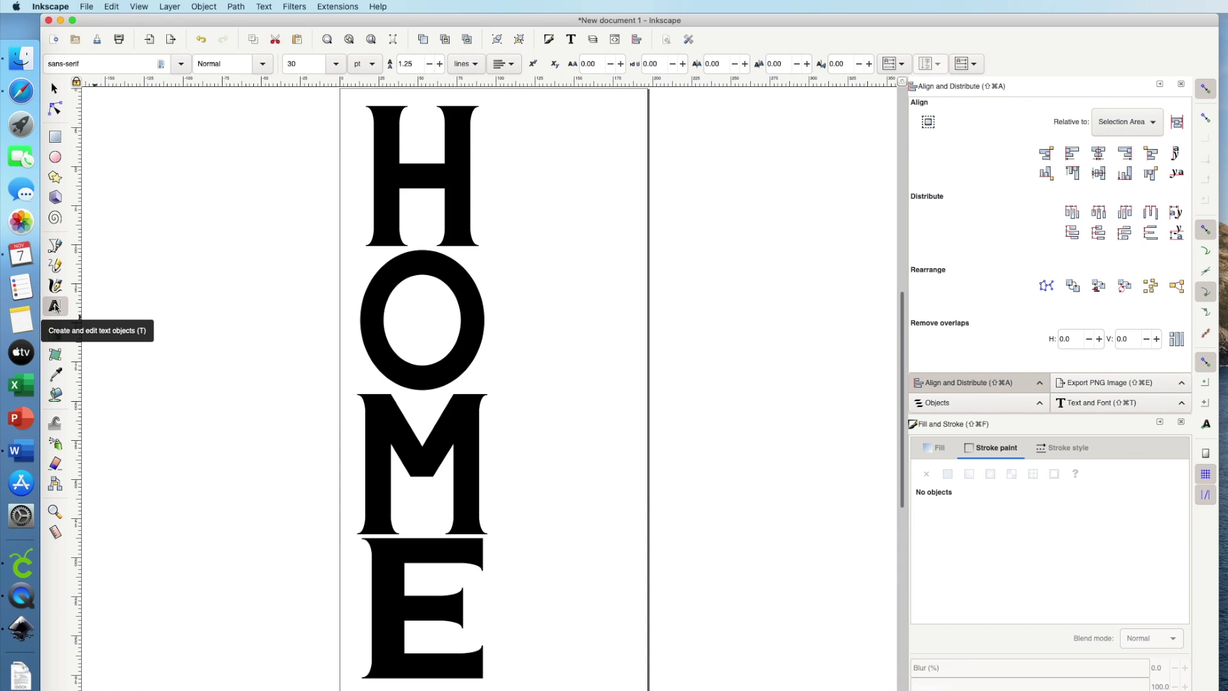
click(547, 282)
text(gather)
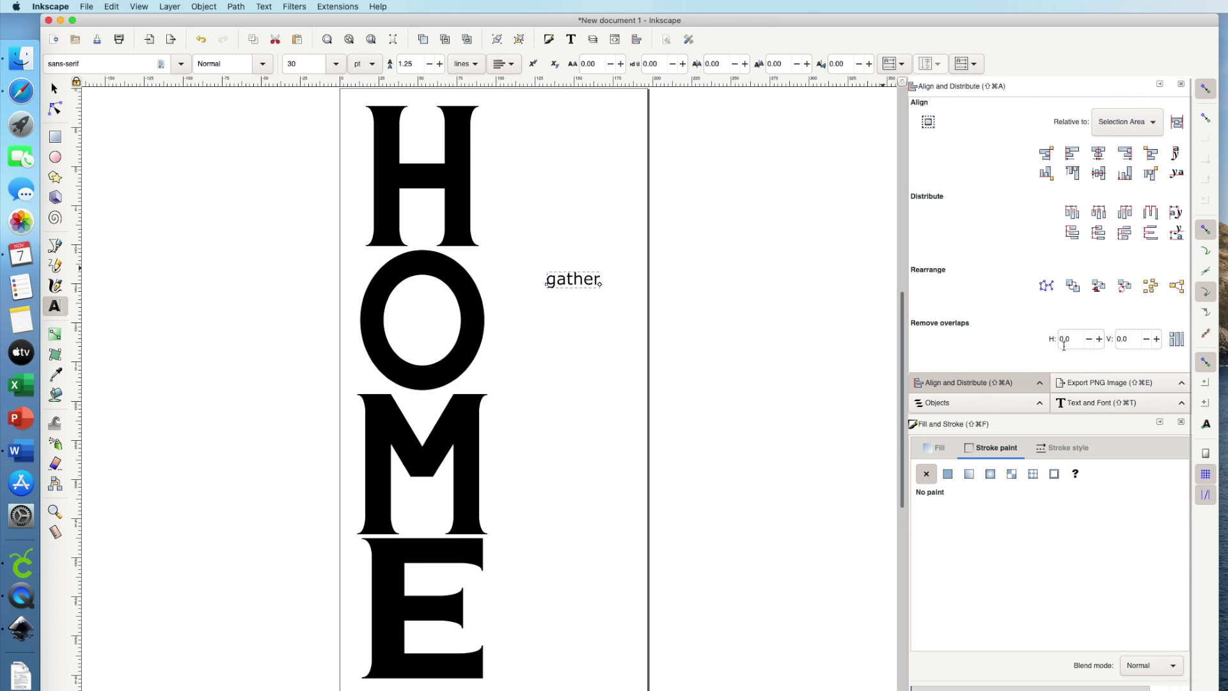
- Change the gather text's font to the Amelya script font and apply it
click(1090, 404)
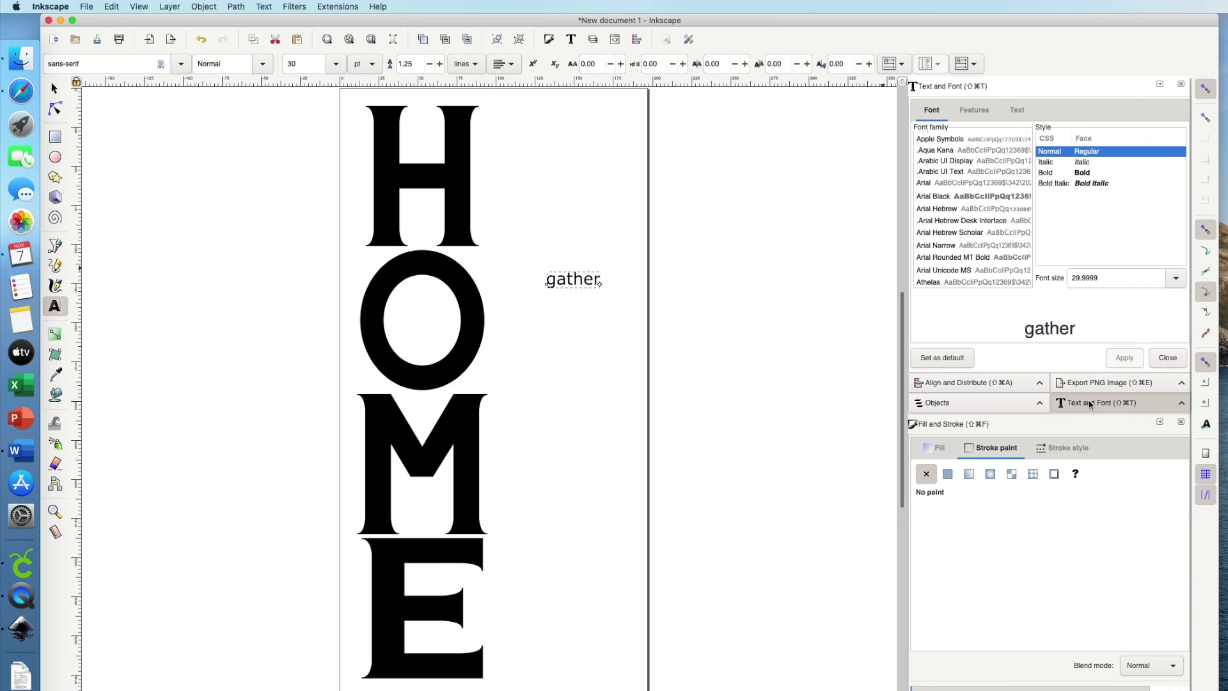
scroll(963, 209, up, 10)
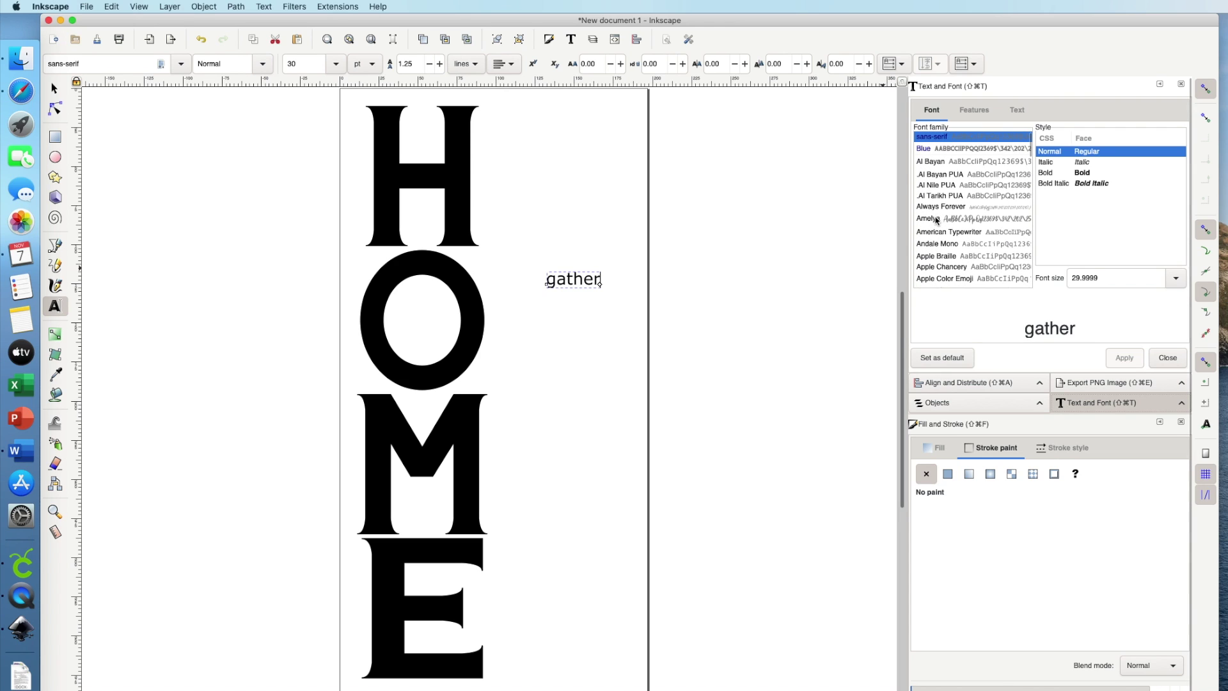
click(938, 220)
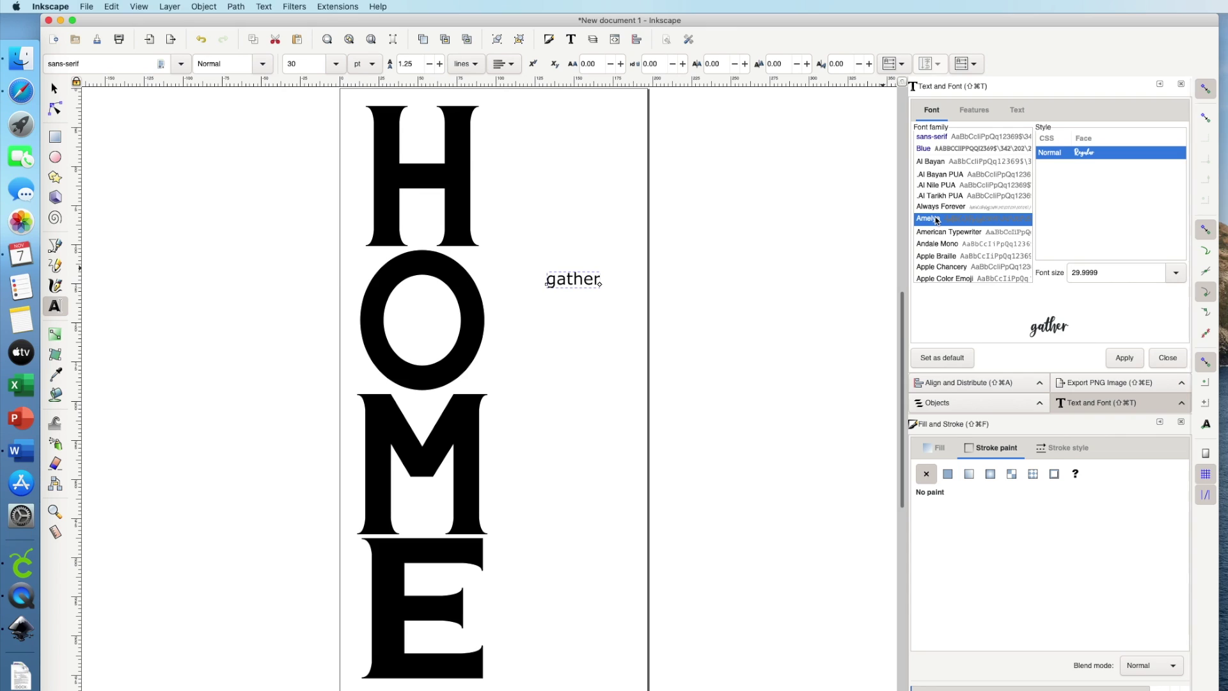
click(1127, 360)
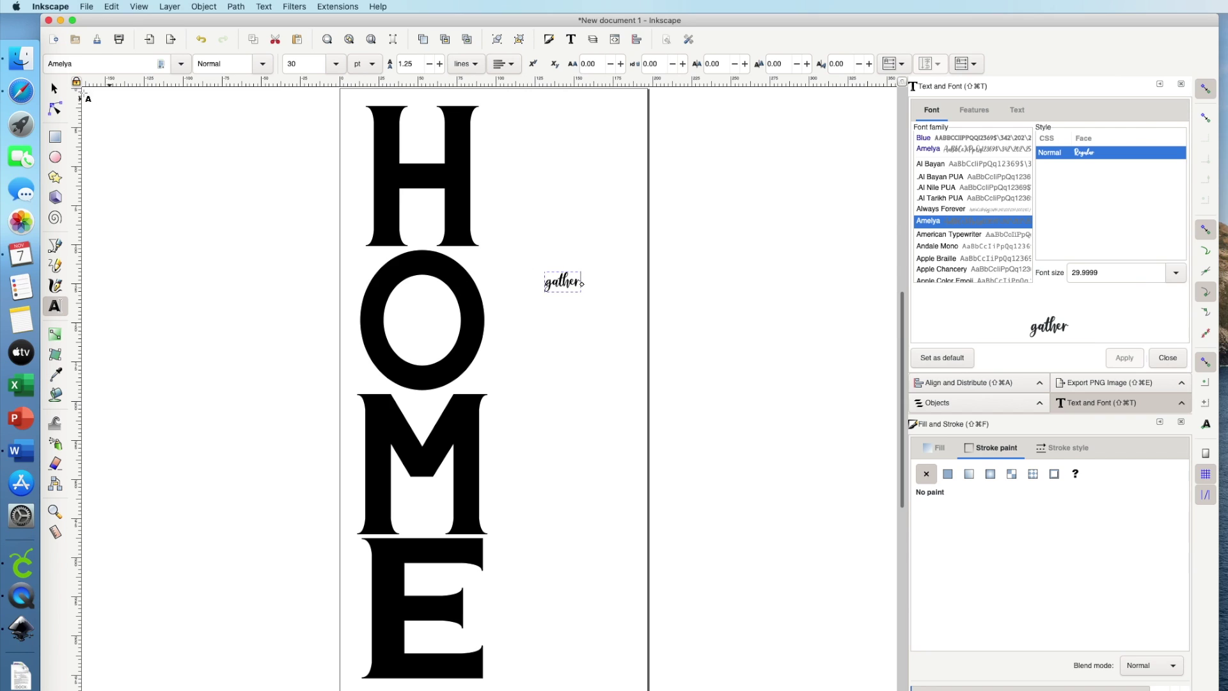
click(55, 88)
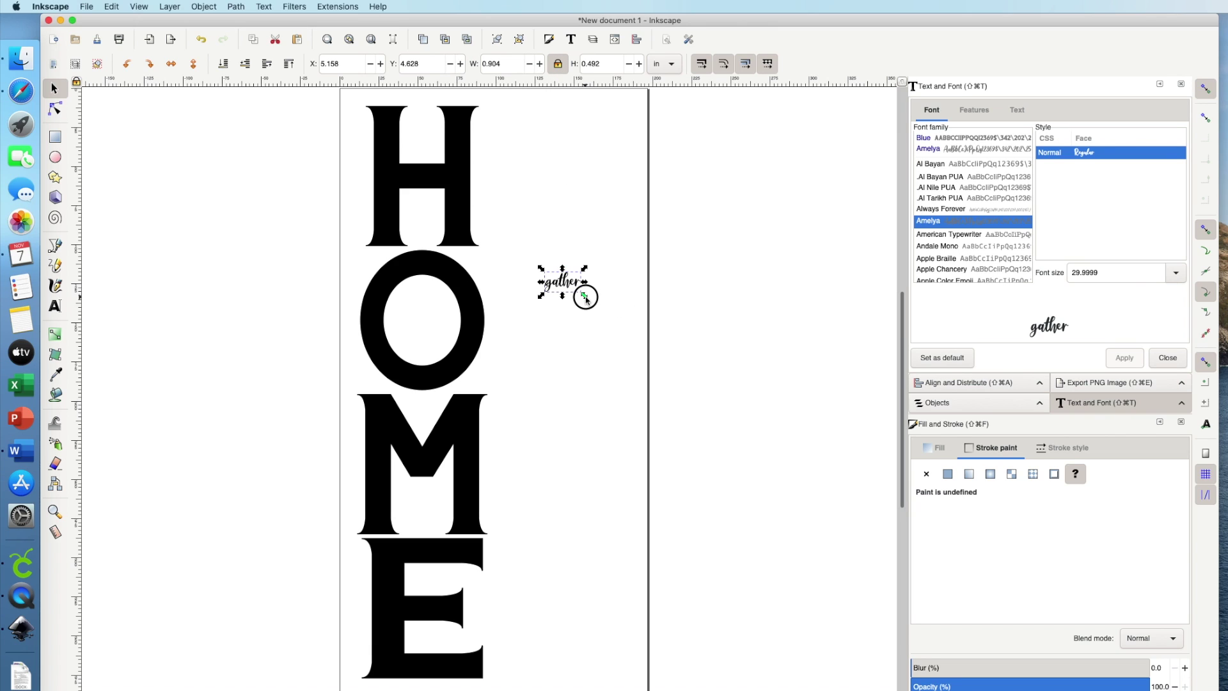
- Enlarge the gather text proportionally to about 9.8 × 5.3 in beside HOME
drag(584, 295, 849, 441)
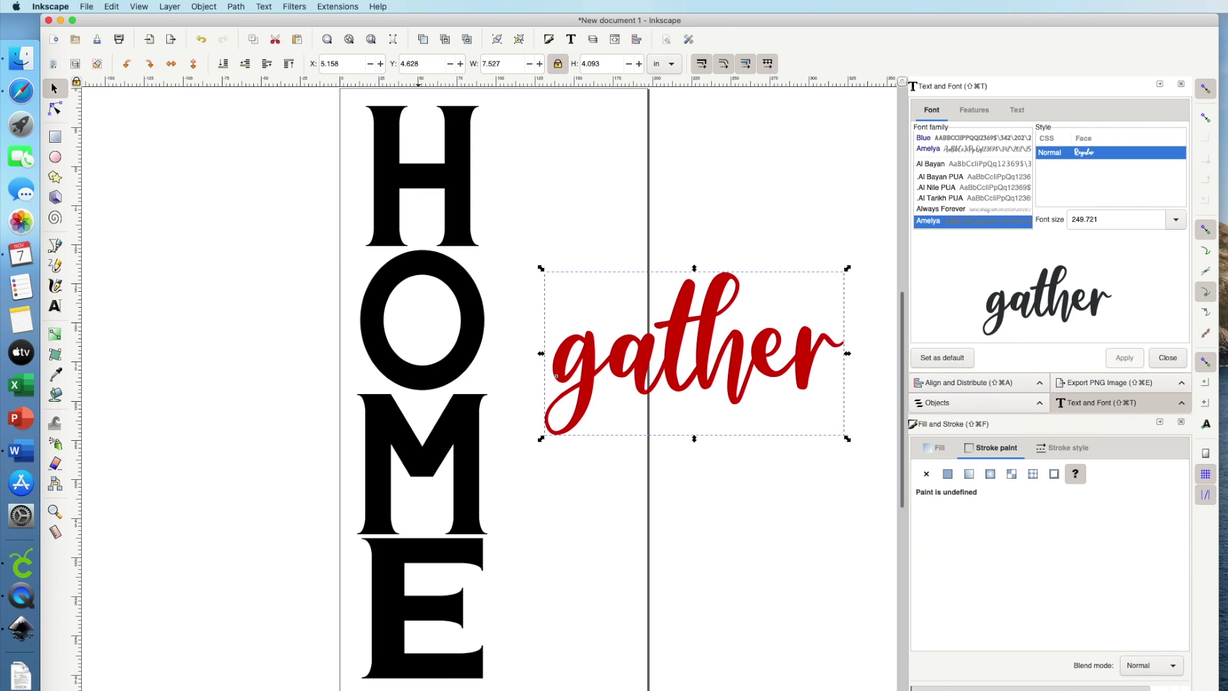
drag(847, 439, 960, 492)
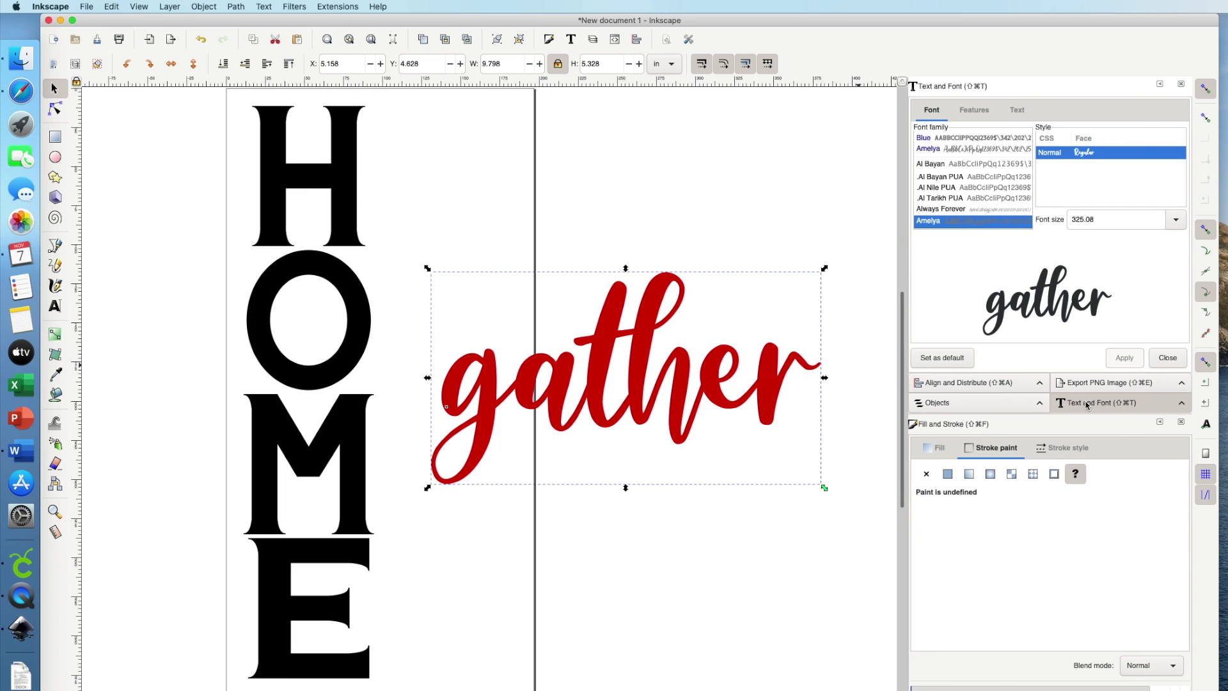
- Set gather's fill to dark red d40000 and give it a flat black stroke
click(927, 442)
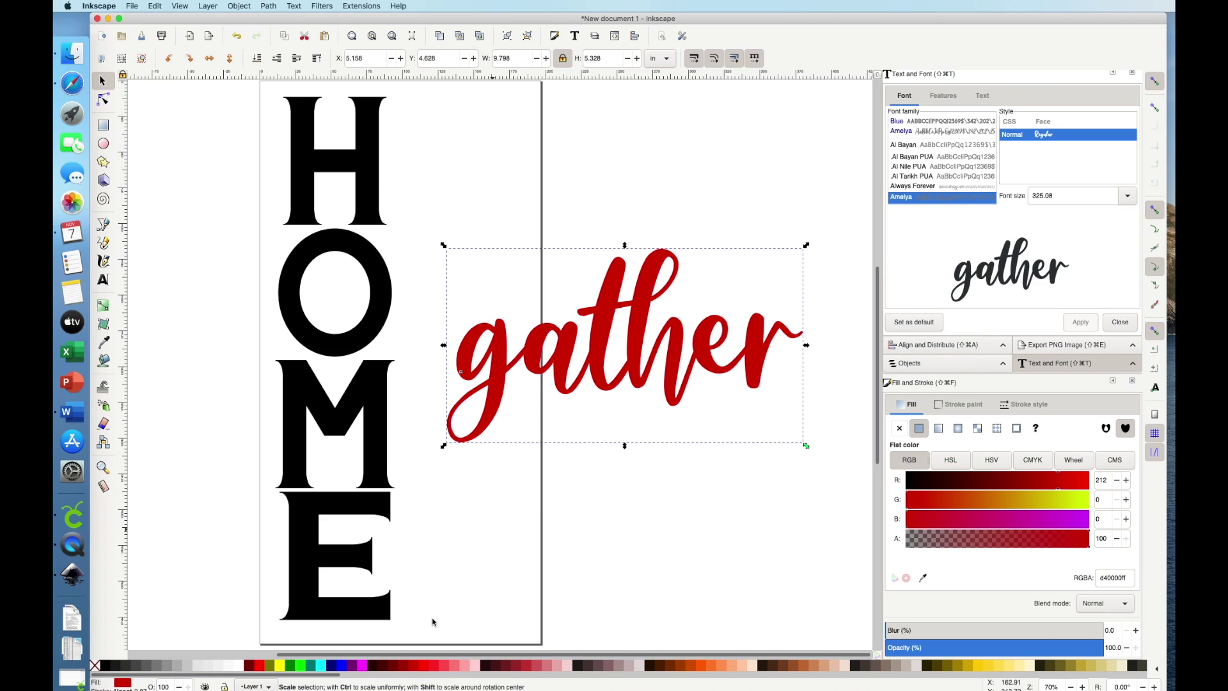
click(354, 666)
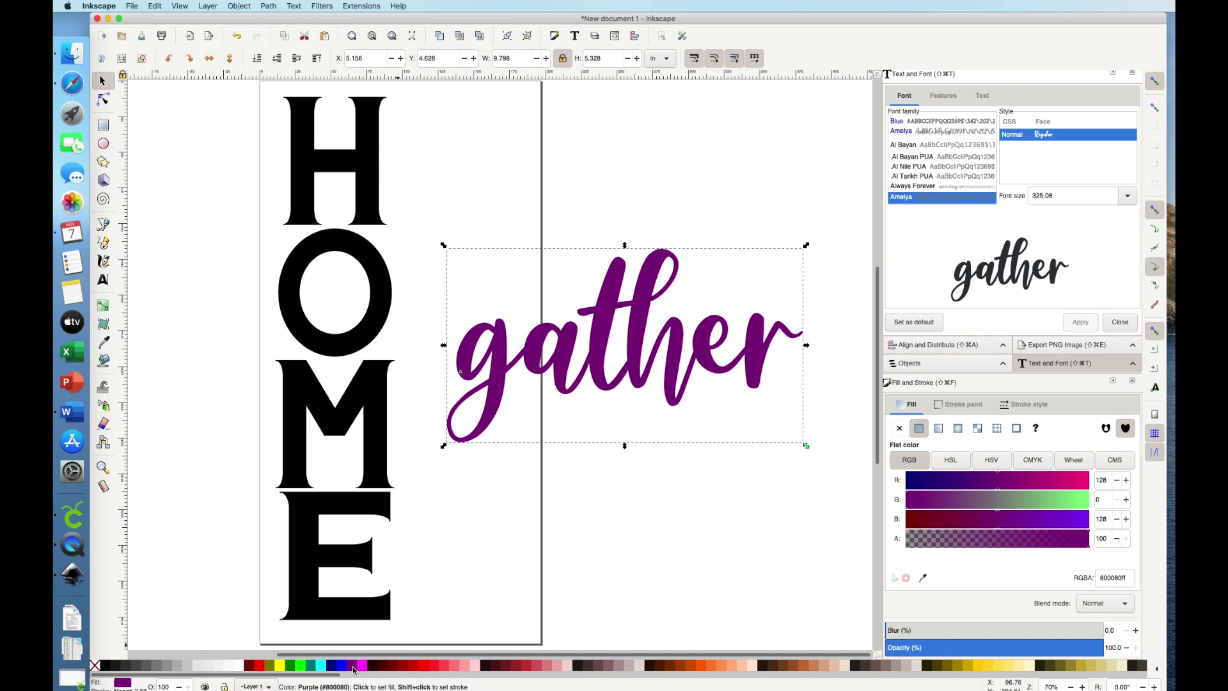
click(423, 667)
click(412, 667)
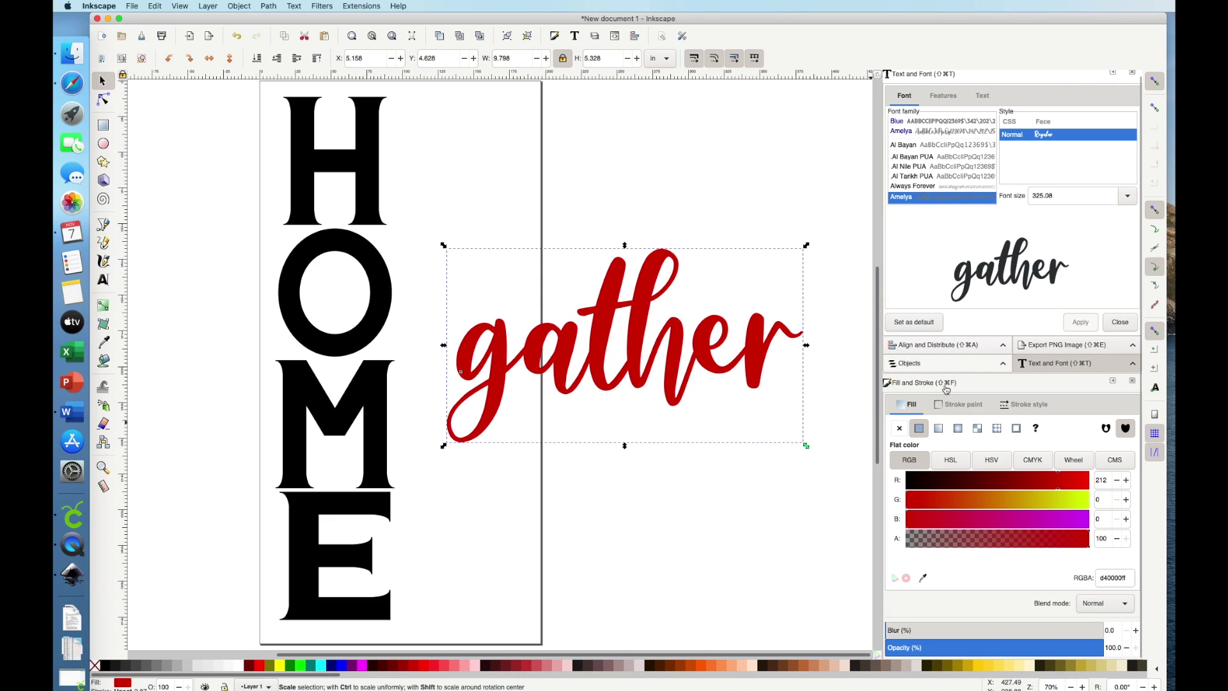
click(939, 407)
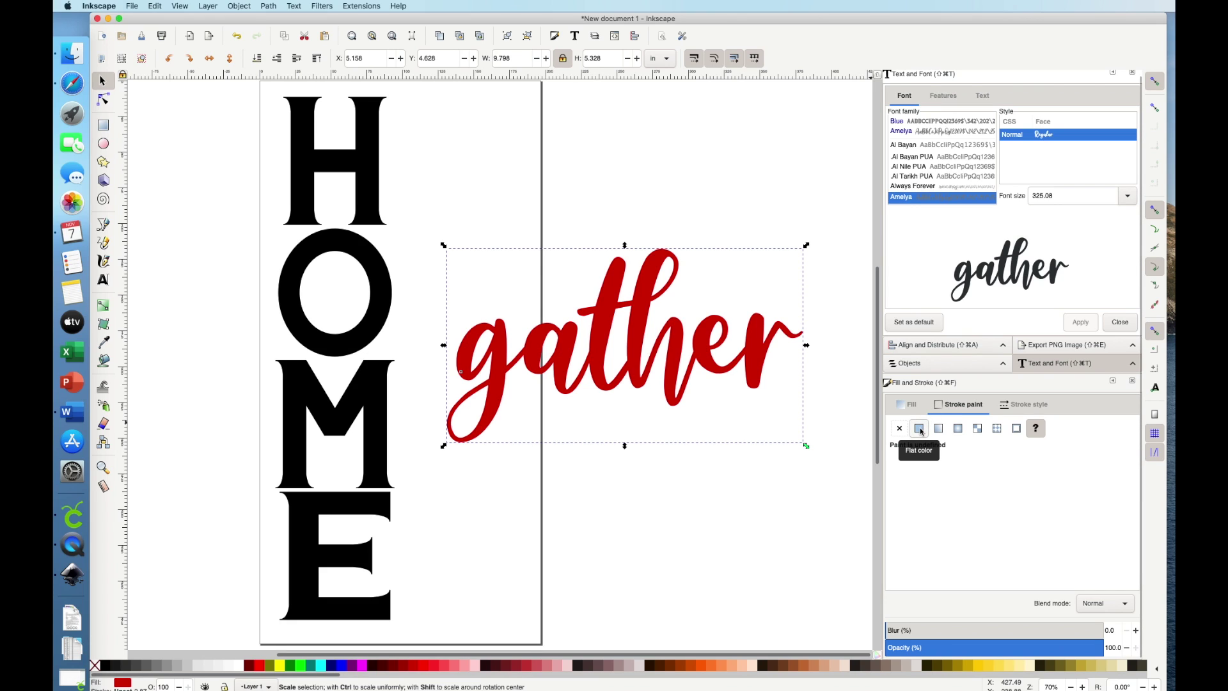
click(919, 428)
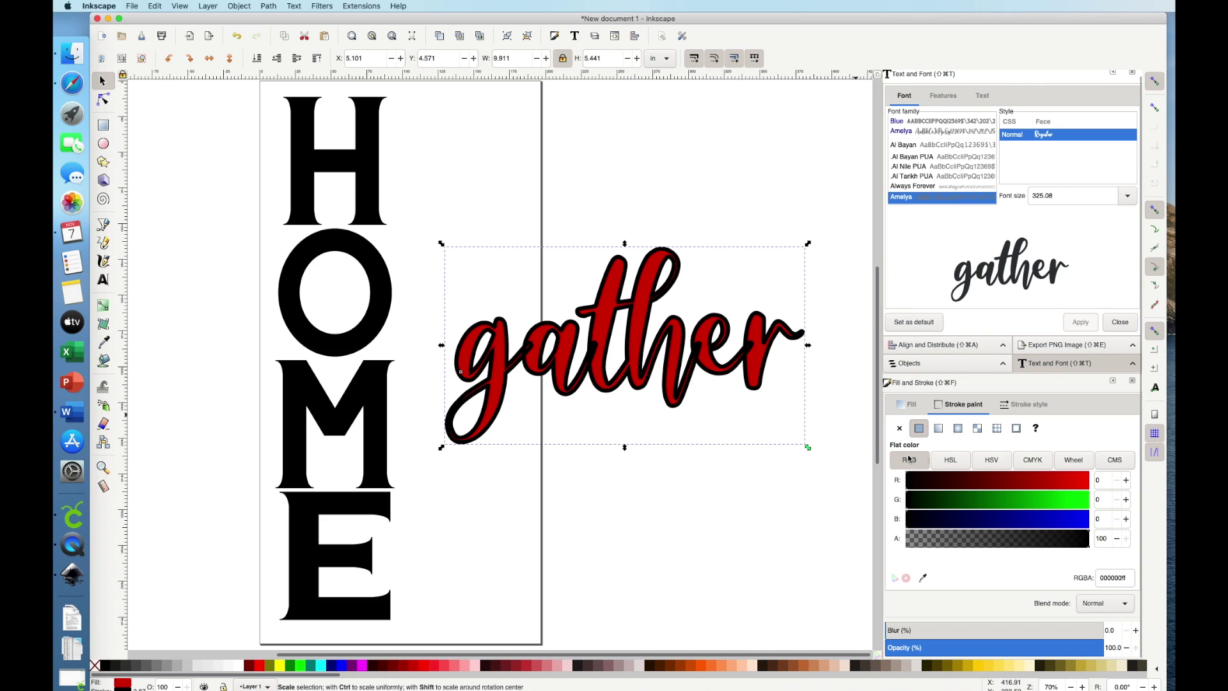
- Set gather's stroke width to 1 mm and scale it up to about 12.3 × 6.7 in
click(1025, 405)
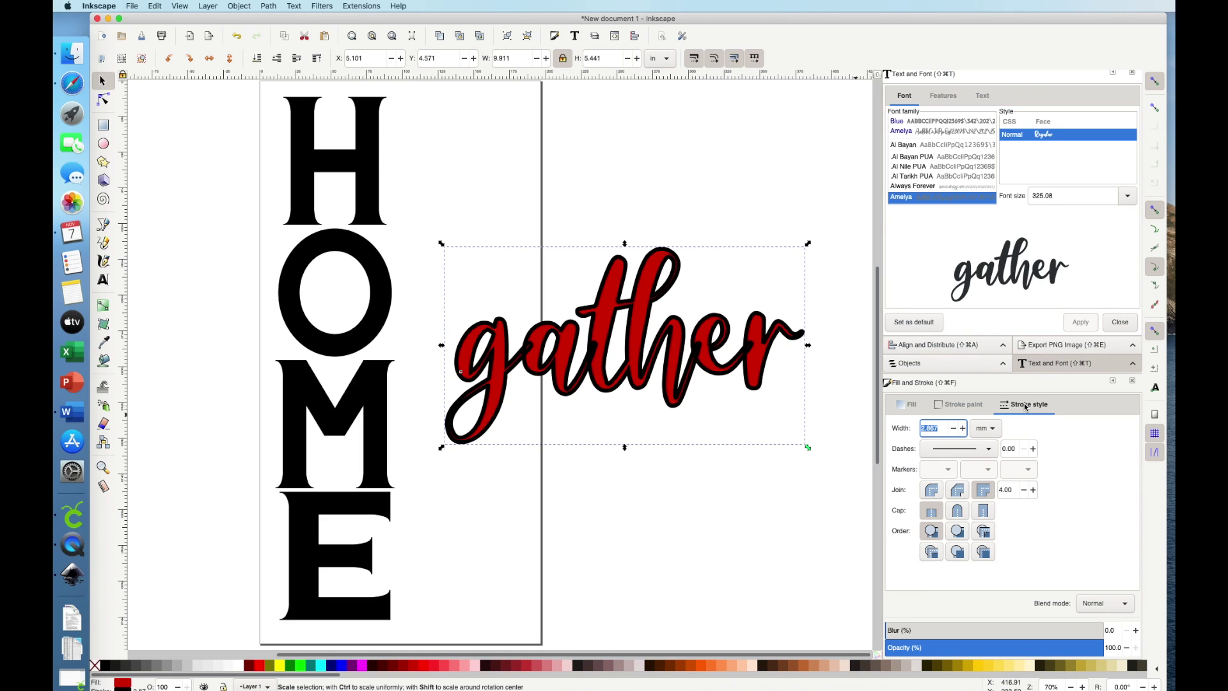
click(943, 432)
text(1)
key(Return)
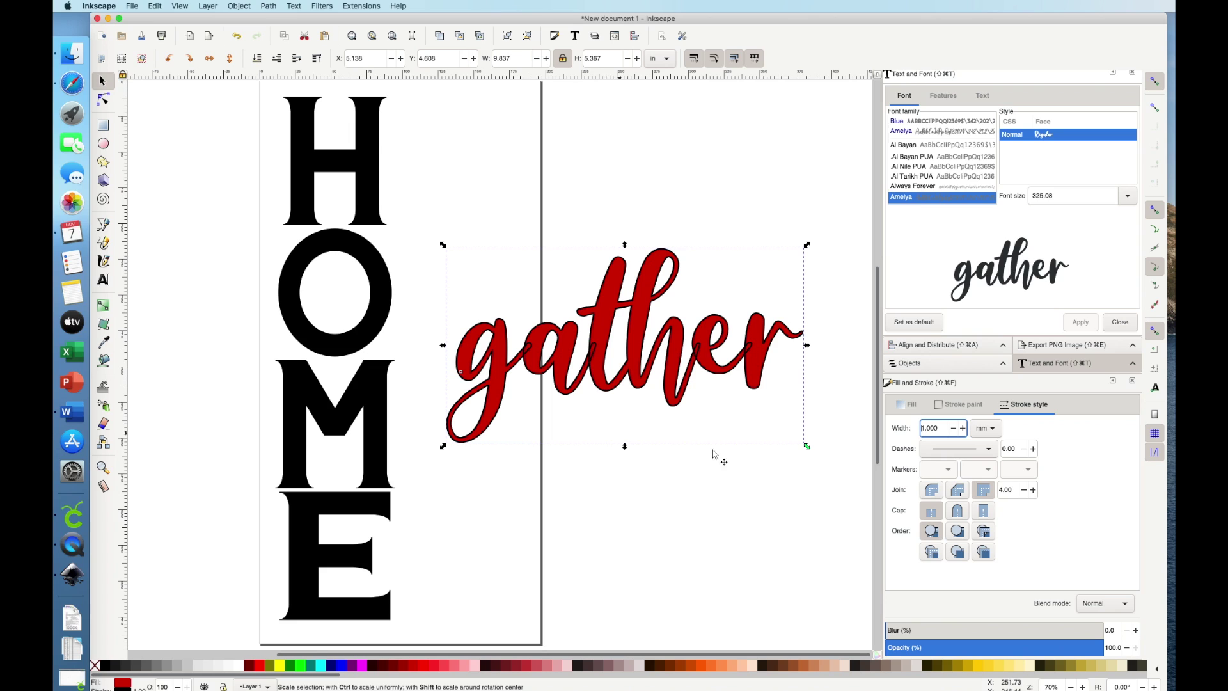
drag(808, 451, 903, 502)
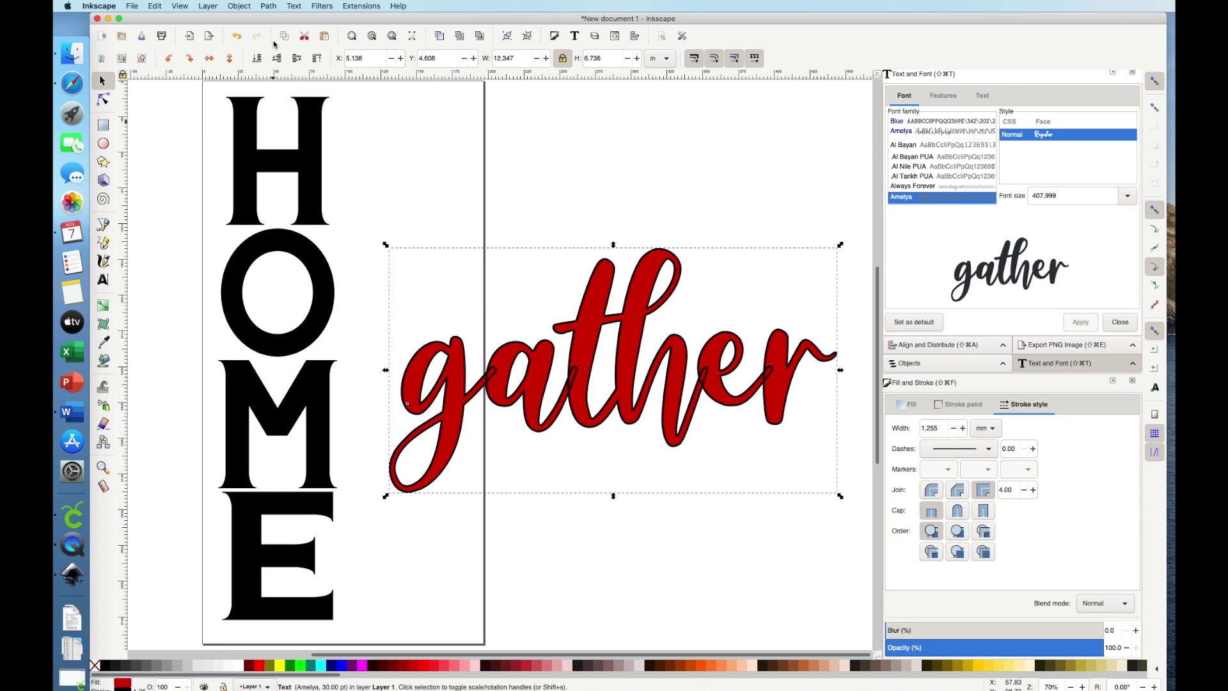
- Convert gather with Object to Path, then ungroup it into five letter paths
click(268, 7)
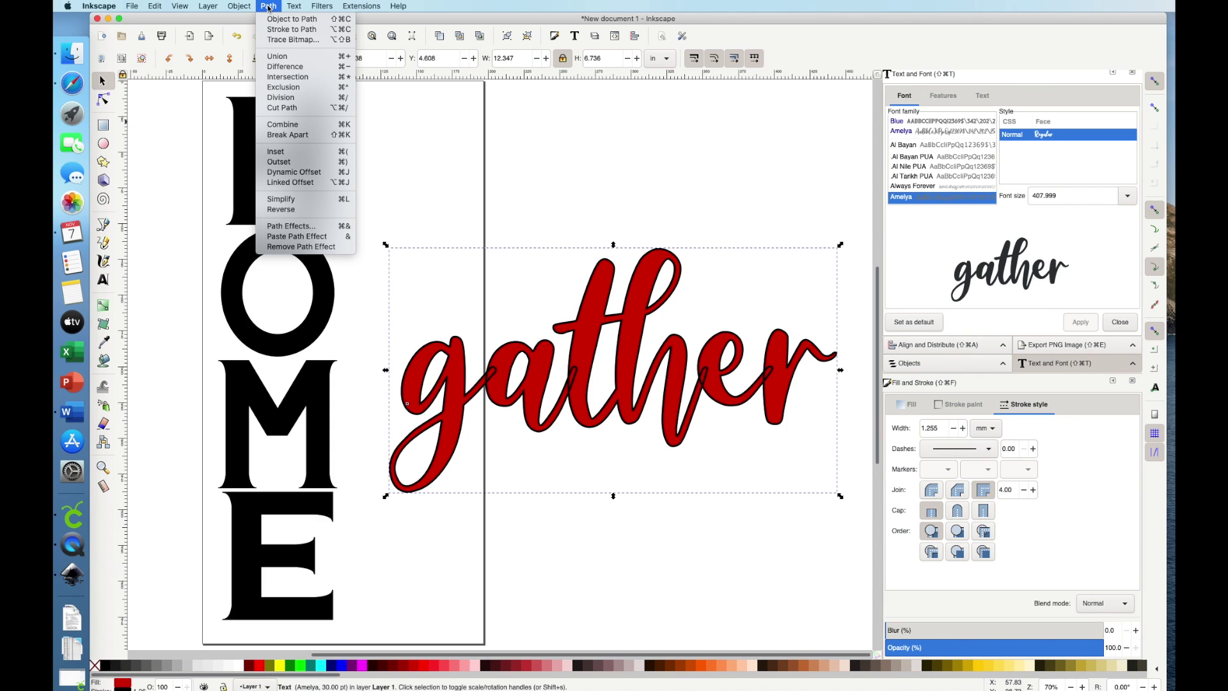
click(262, 20)
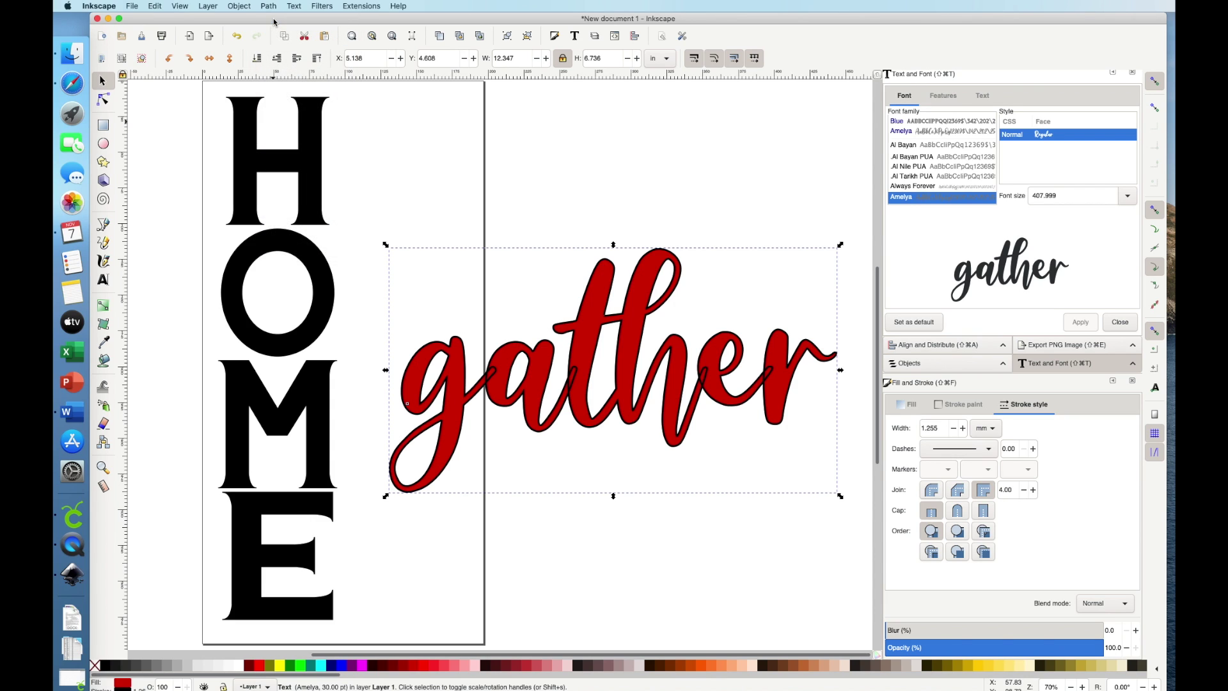
click(240, 6)
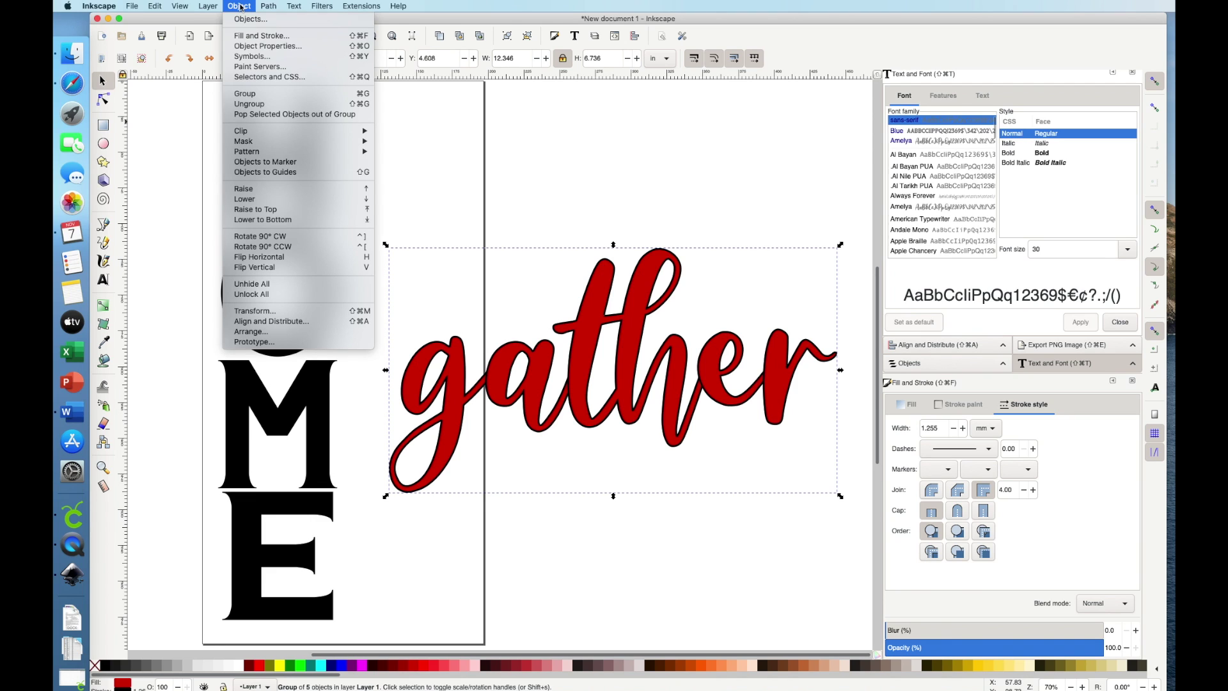
click(251, 107)
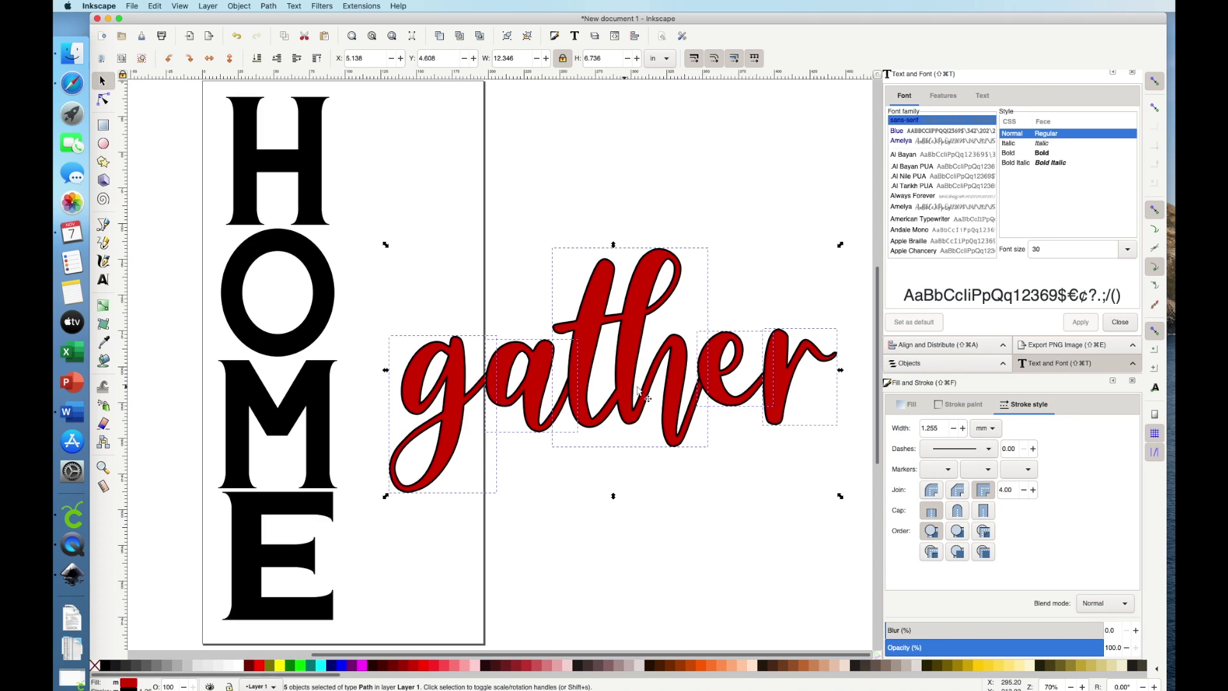
- Unlock the width/height ratio and stretch the er letter piece taller
click(725, 394)
click(738, 255)
click(719, 379)
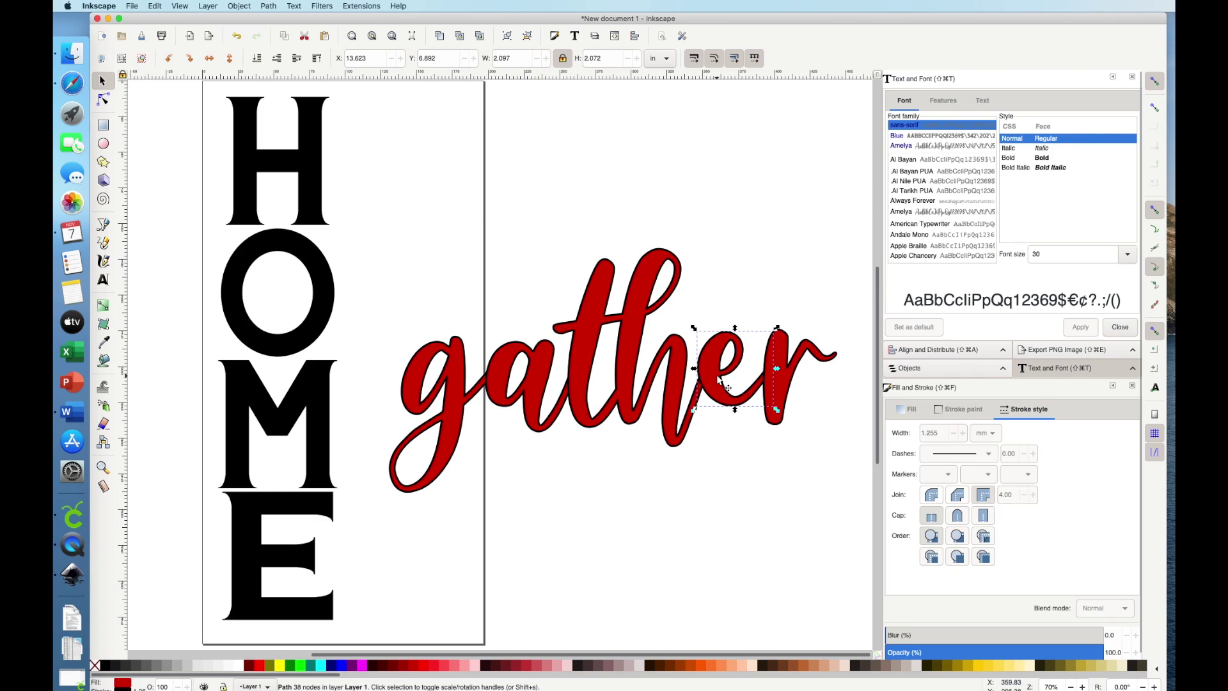
click(735, 410)
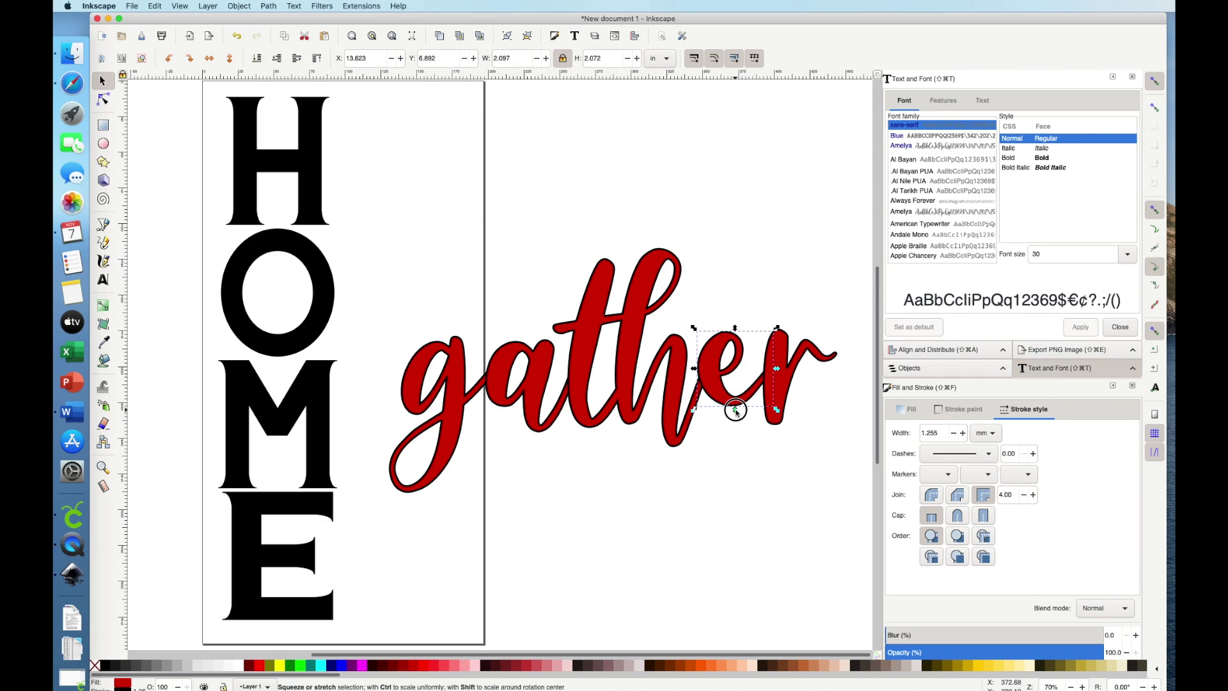
click(563, 59)
drag(734, 413, 734, 428)
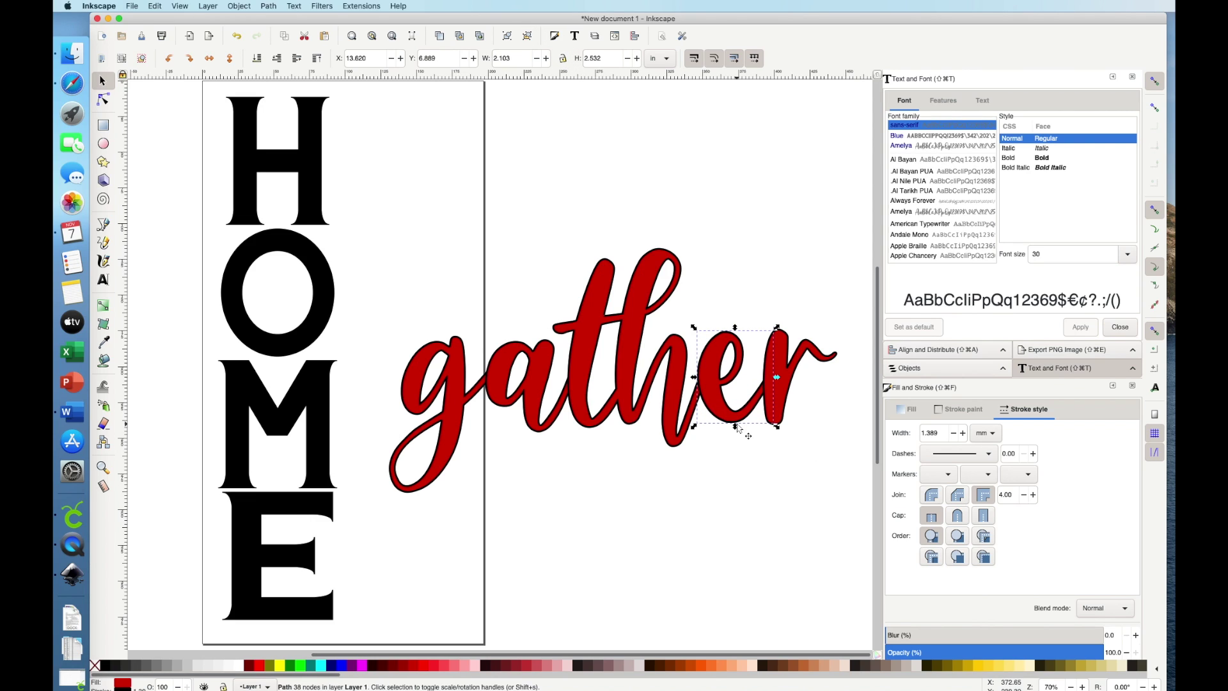
- Stretch the a piece taller, nudge the g right and stretch it to 2.967 × 4.471 in
click(520, 403)
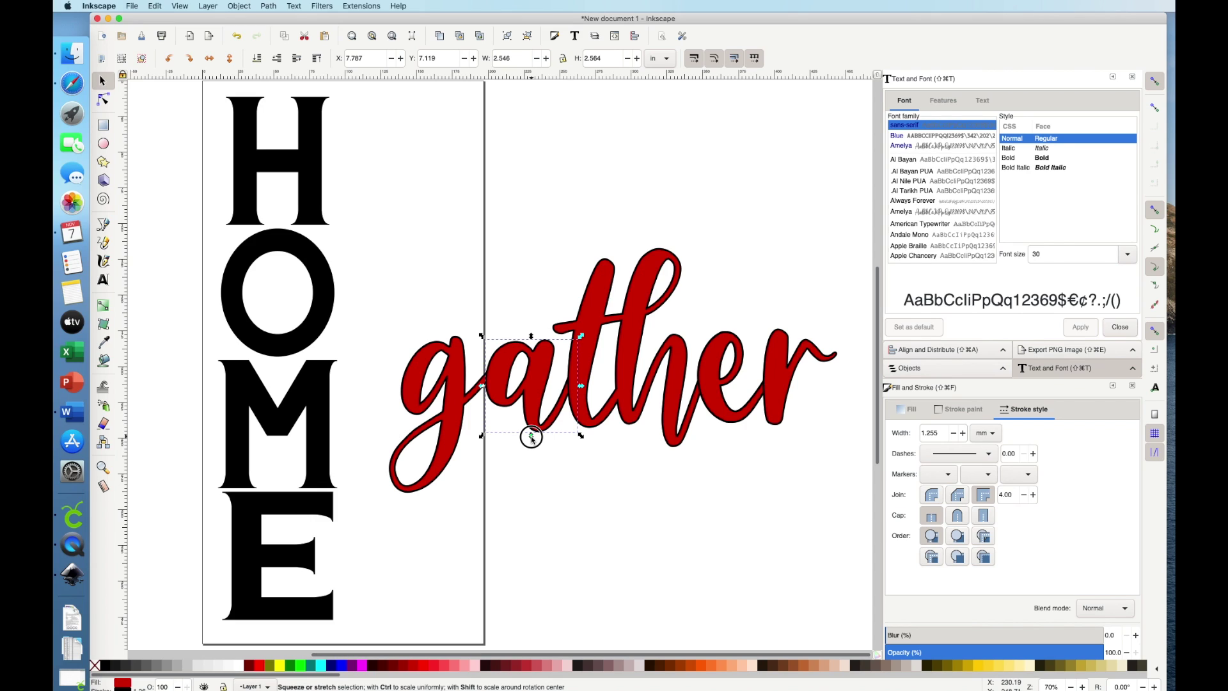
drag(532, 437, 532, 452)
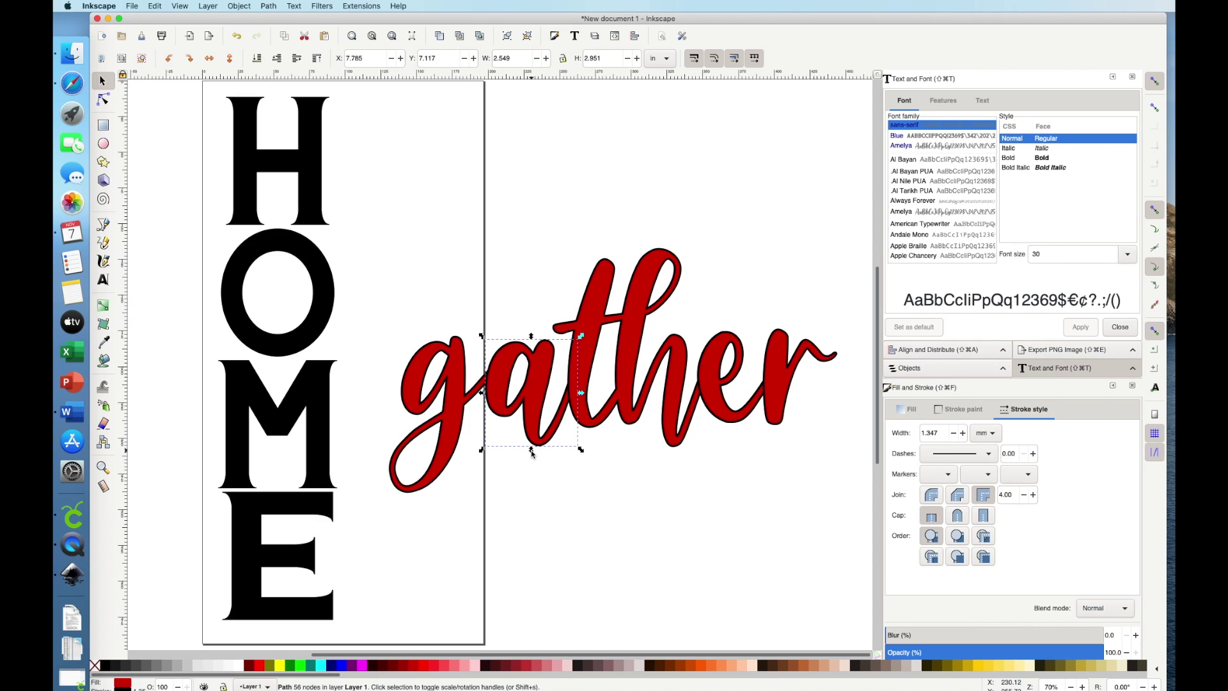
click(451, 446)
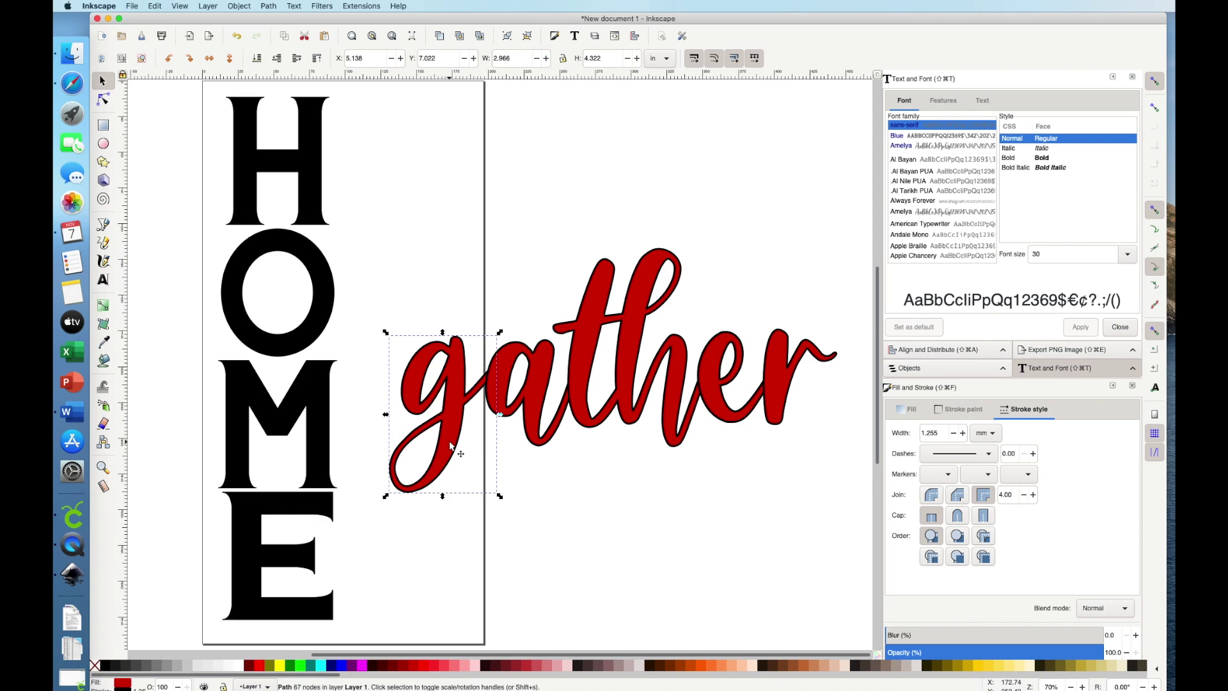
drag(448, 395, 457, 397)
click(499, 486)
click(444, 469)
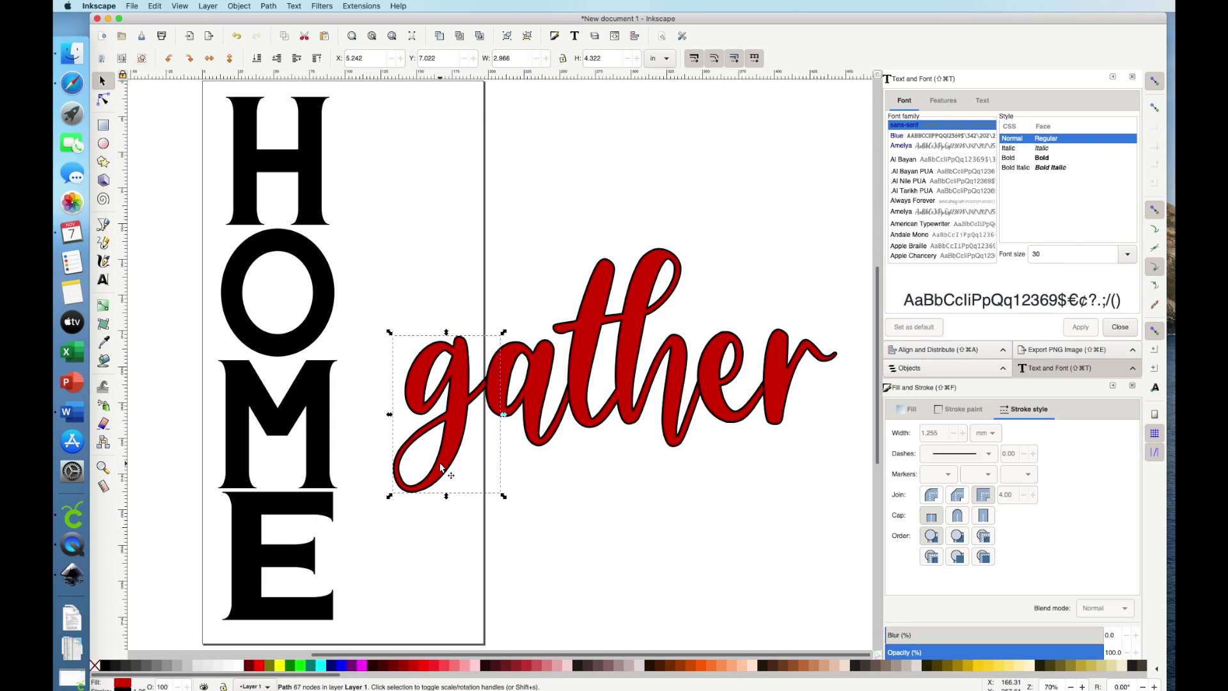
drag(446, 496, 447, 504)
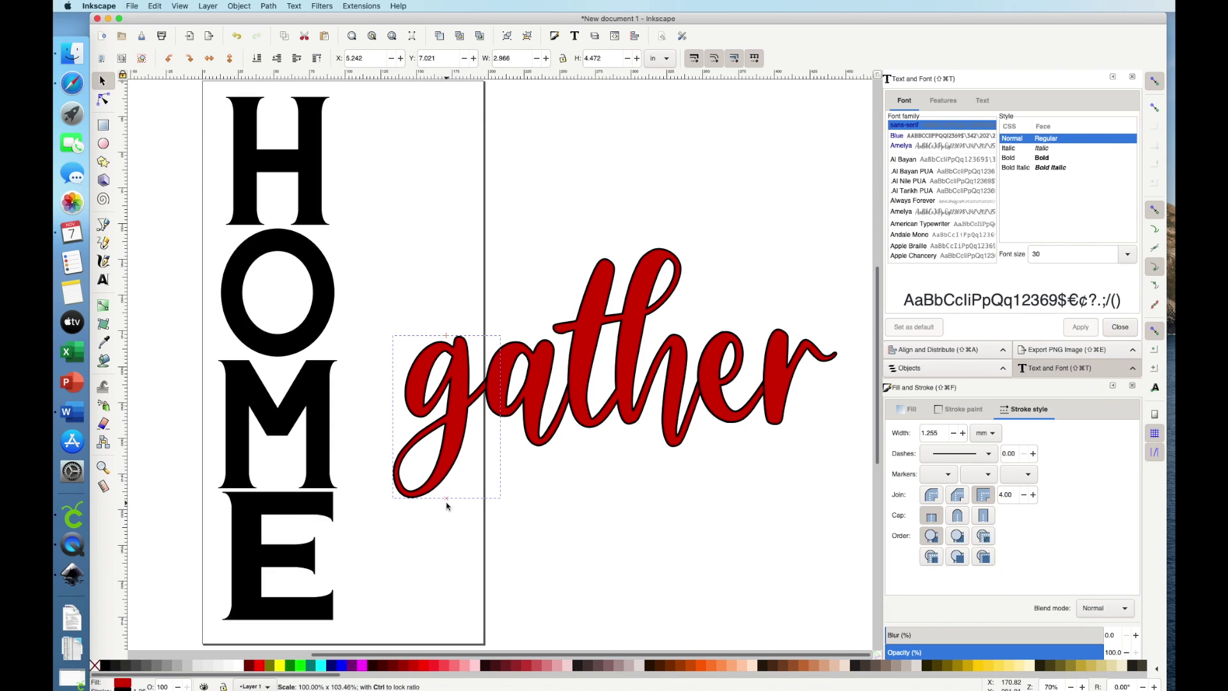
click(543, 521)
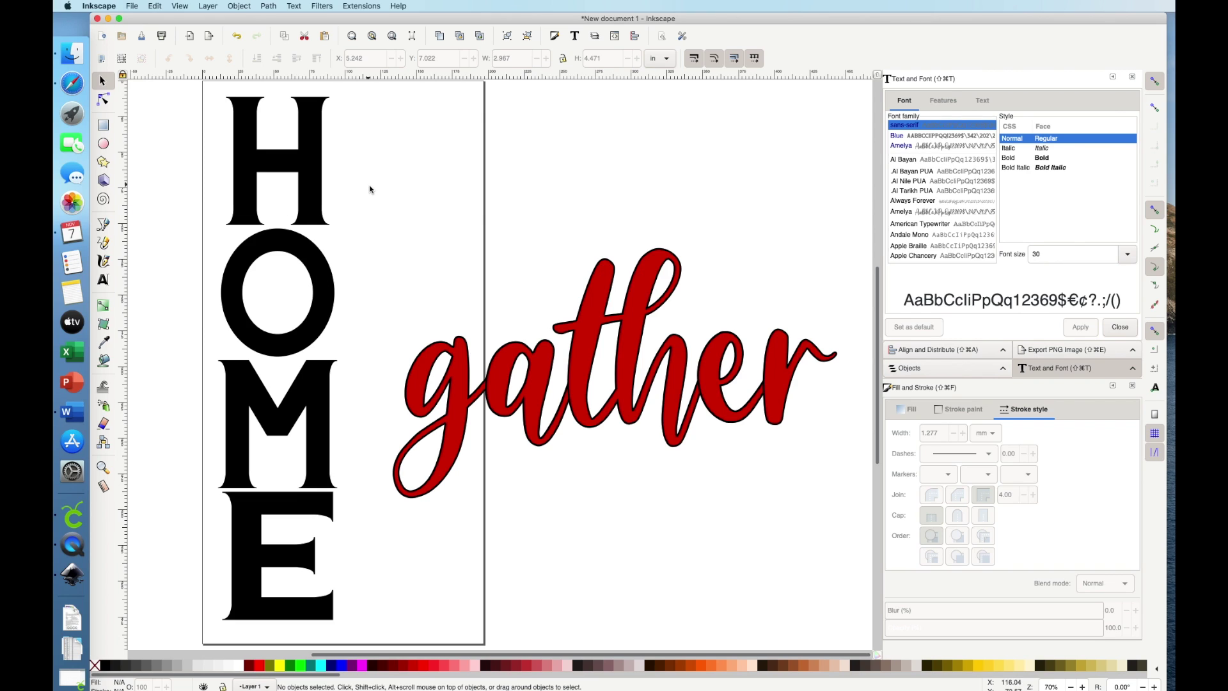
- Select all gather letters and combine them into a single 279-node path
mouse_move(365, 188)
mouse_down()
mouse_move(502, 493)
mouse_move(600, 529)
mouse_move(850, 546)
mouse_up()
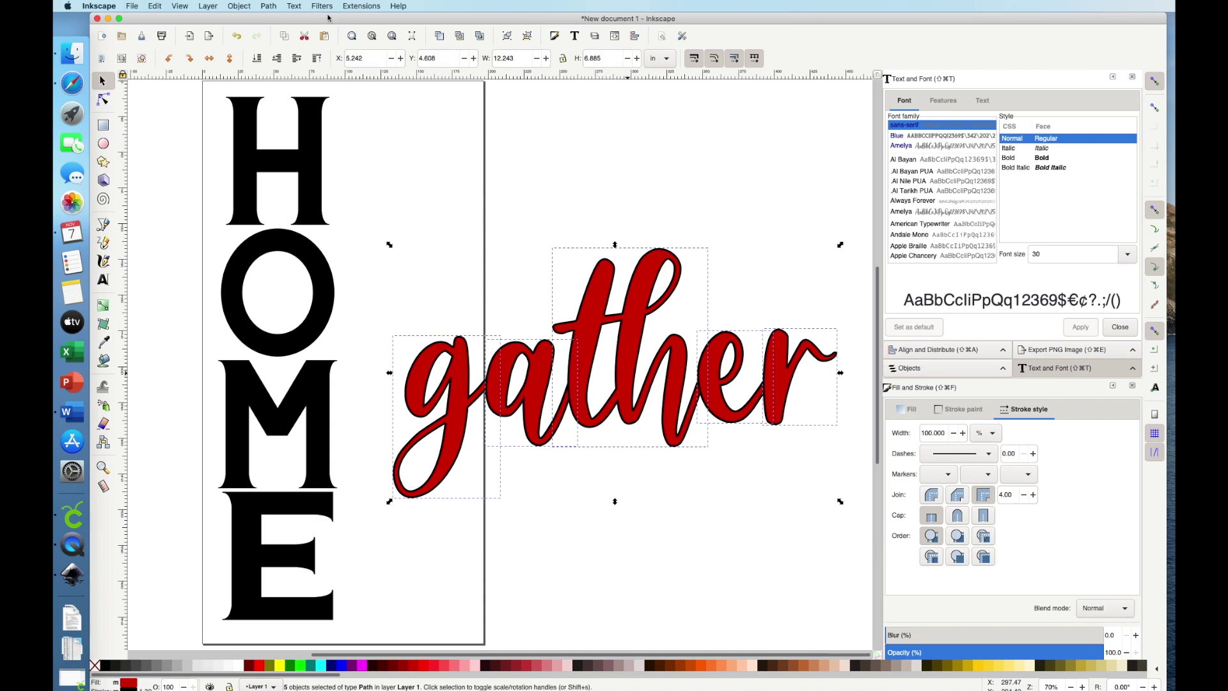
click(272, 9)
click(277, 59)
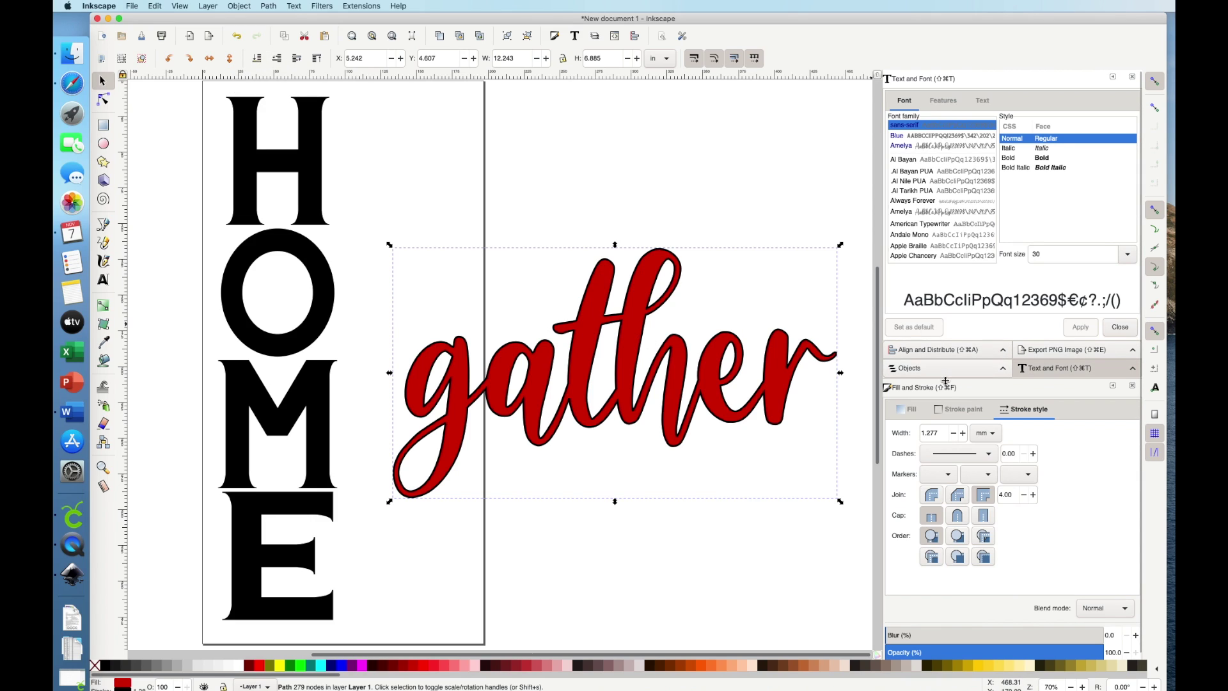
scroll(945, 392, down, 1)
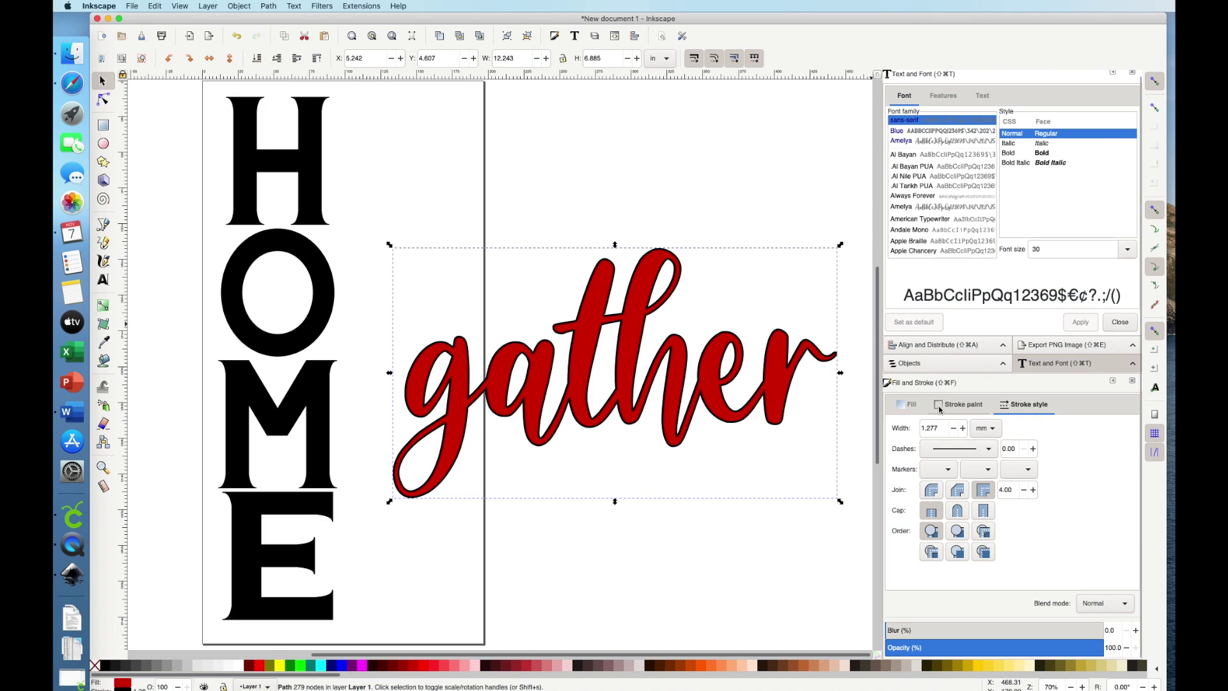
- Set gather's stroke paint to none so only the red fill remains
click(939, 410)
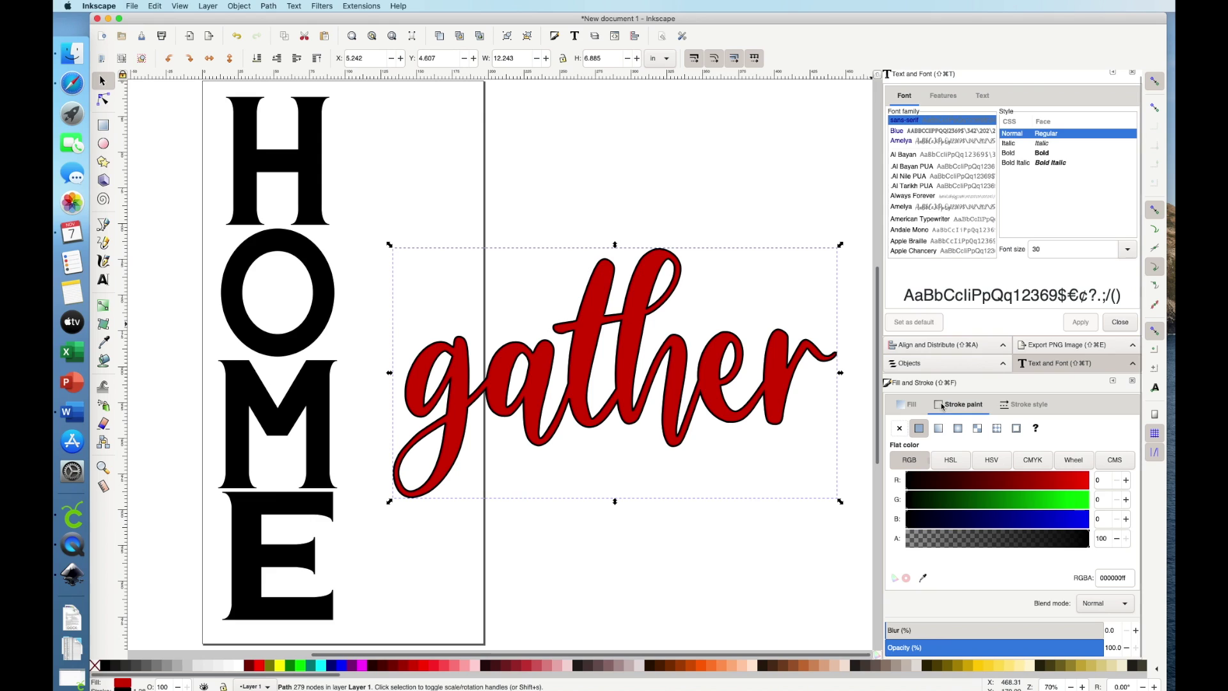
click(899, 428)
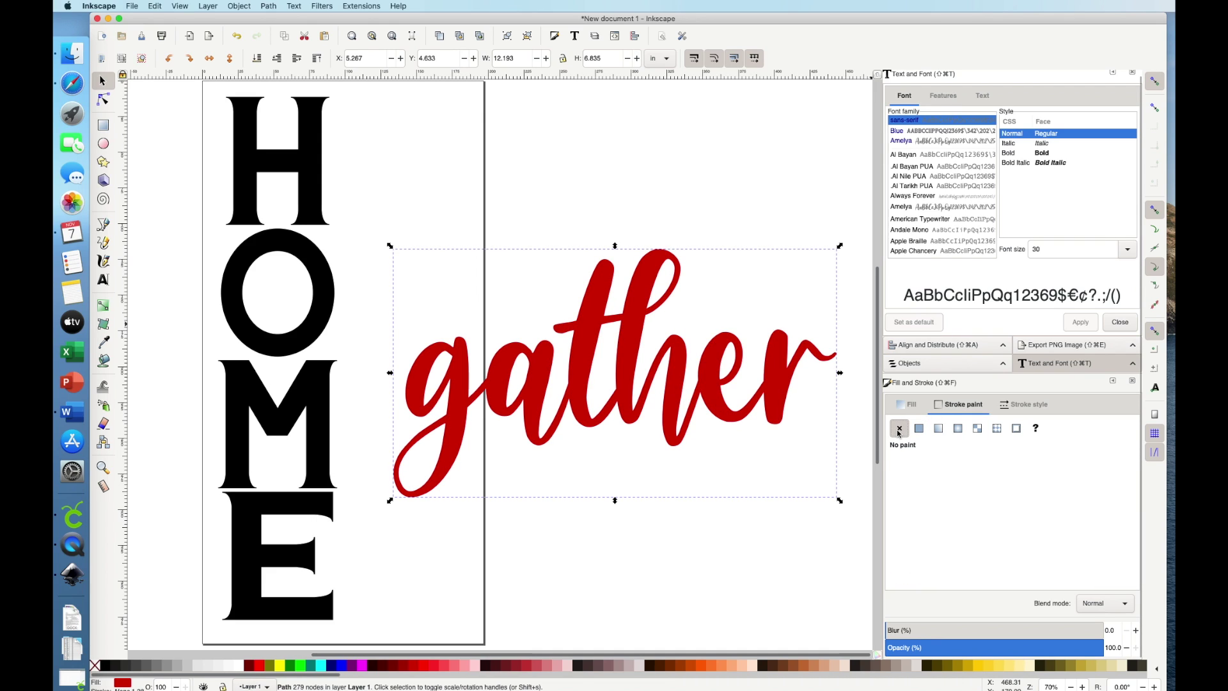
click(919, 429)
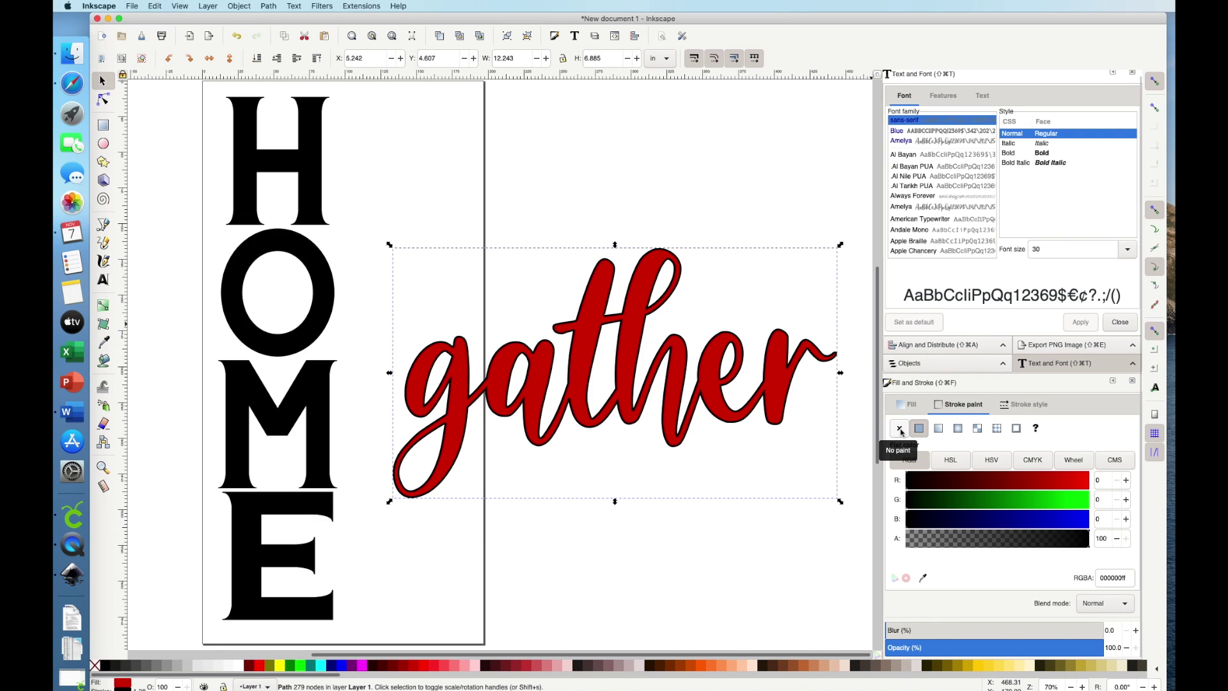
click(901, 430)
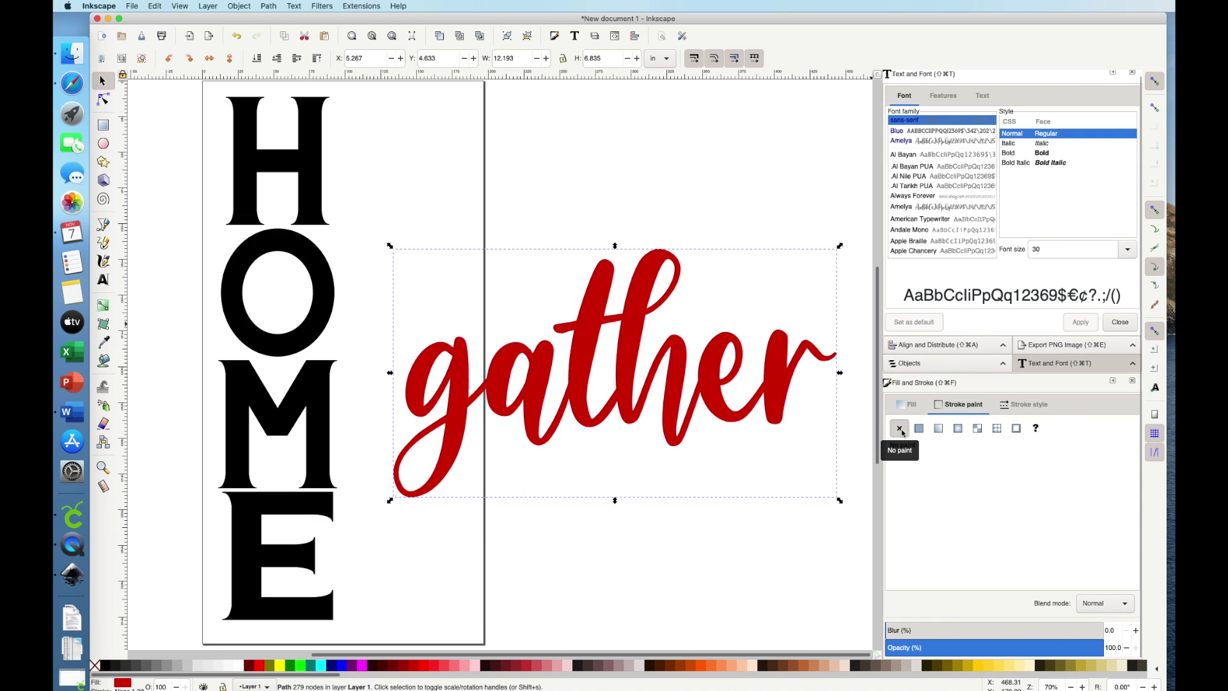
- Rotate gather -90° to stand vertically and move it over the right side of HOME
click(674, 369)
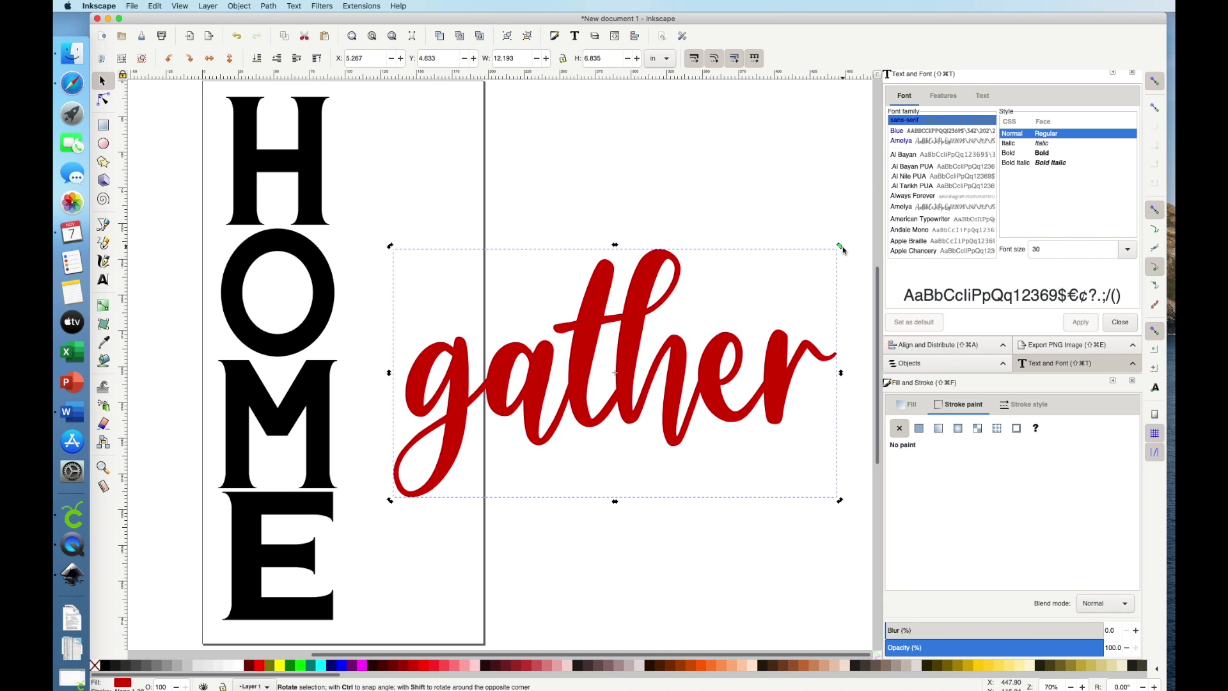
drag(842, 249, 1045, 393)
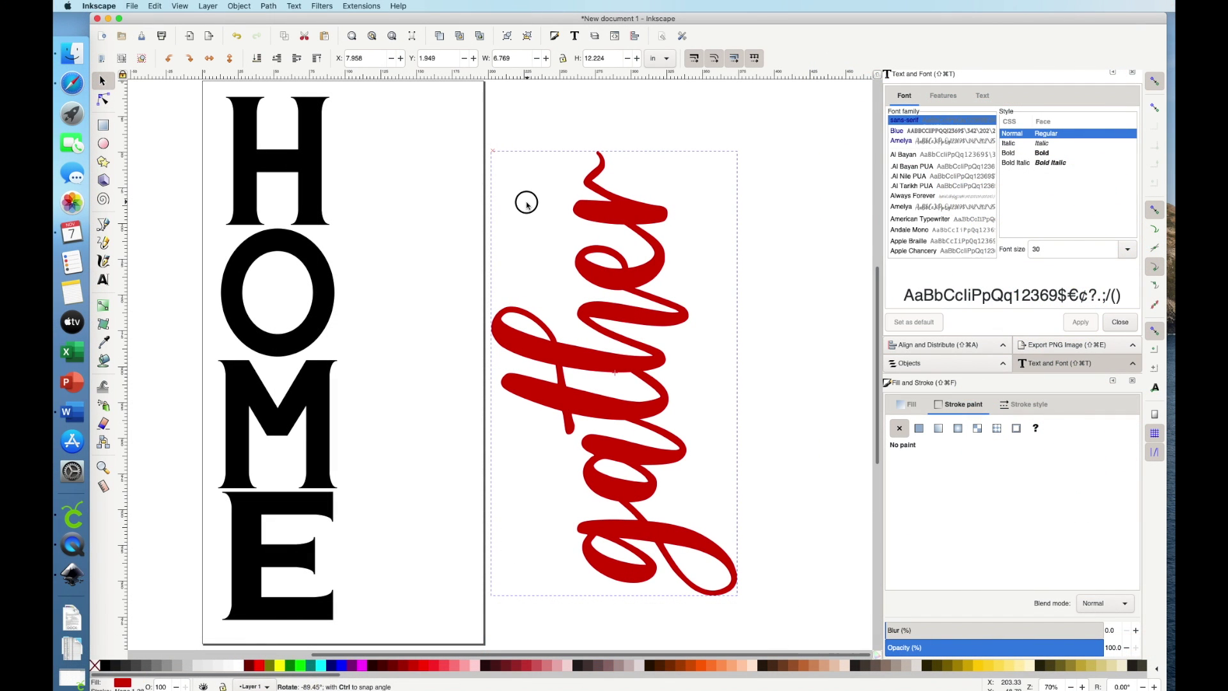
drag(526, 203, 526, 203)
drag(597, 347, 376, 356)
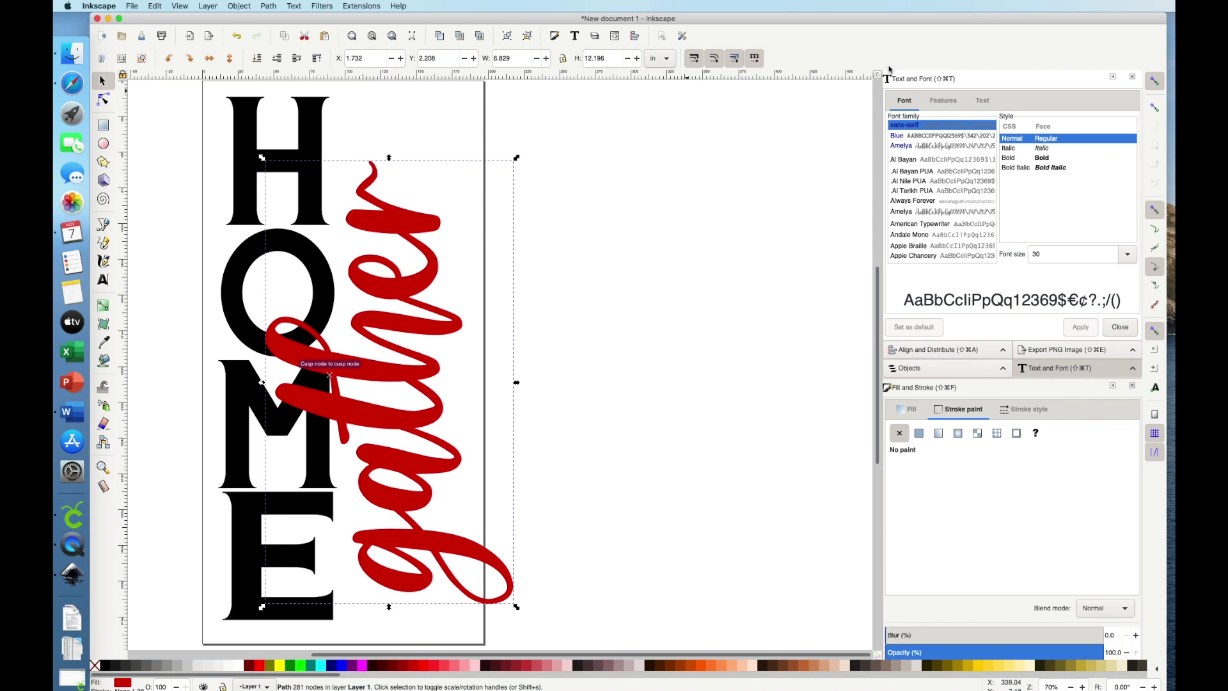
- Turn off snapping, fine-tune gather's position and height, and narrow it to 138.671 × 323.388 mm
click(1155, 83)
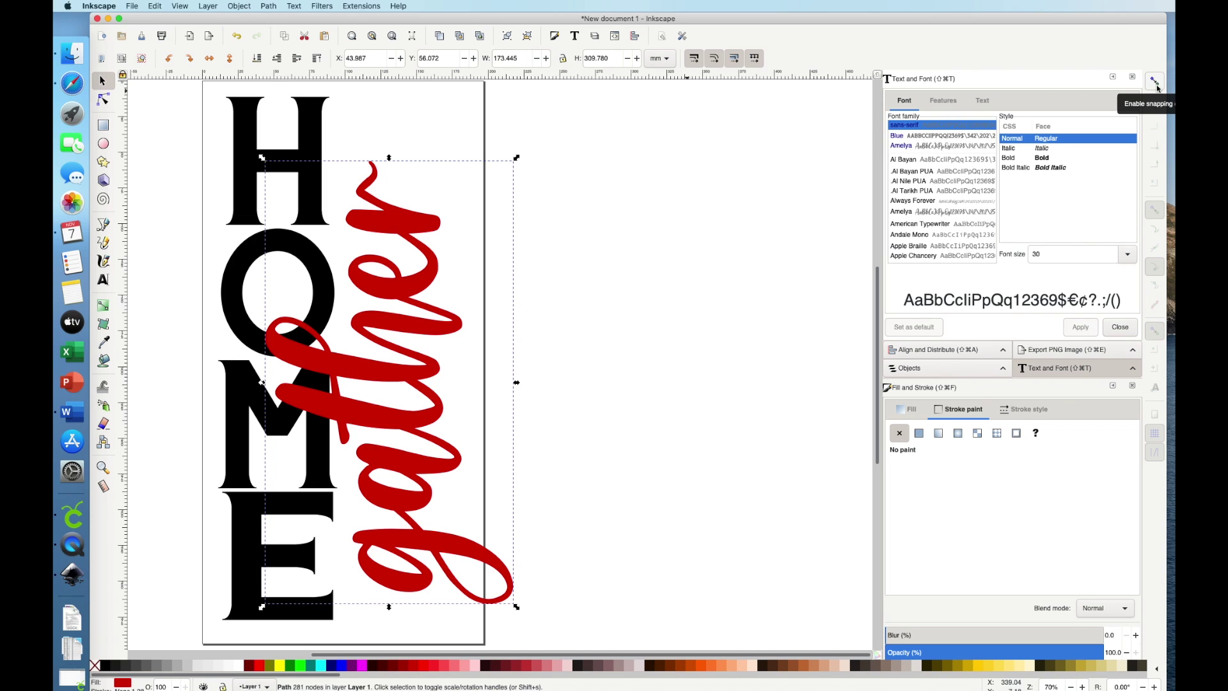
click(426, 370)
drag(424, 364, 424, 364)
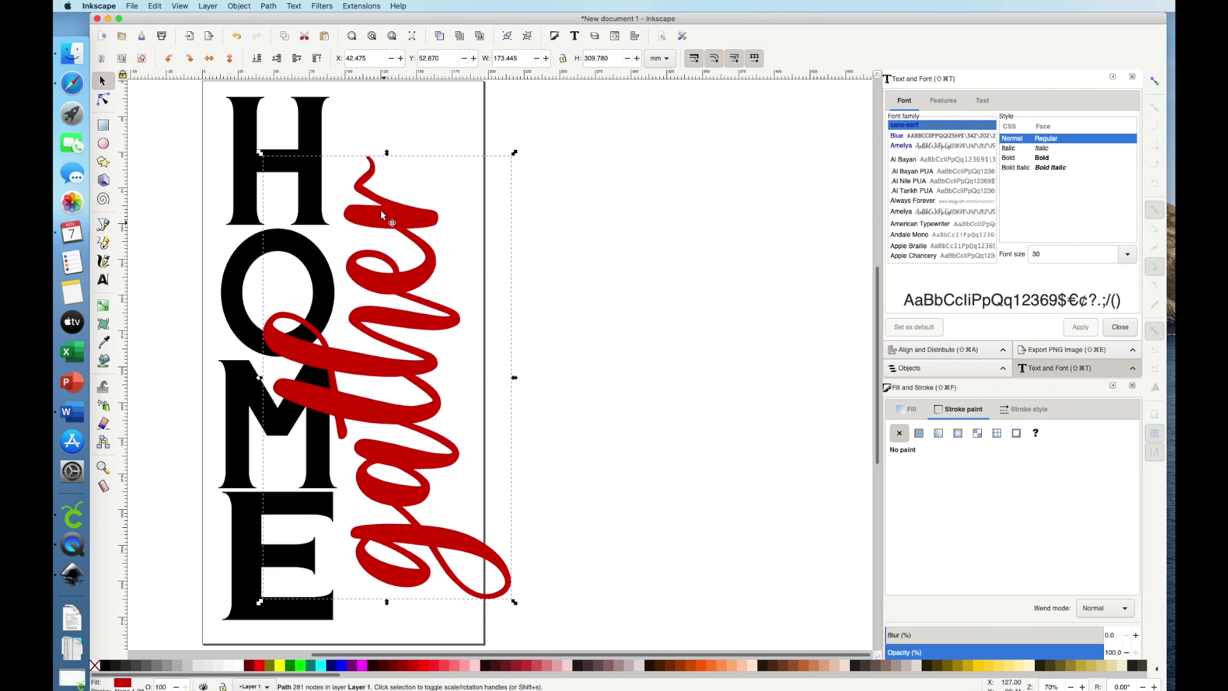
drag(386, 153, 385, 136)
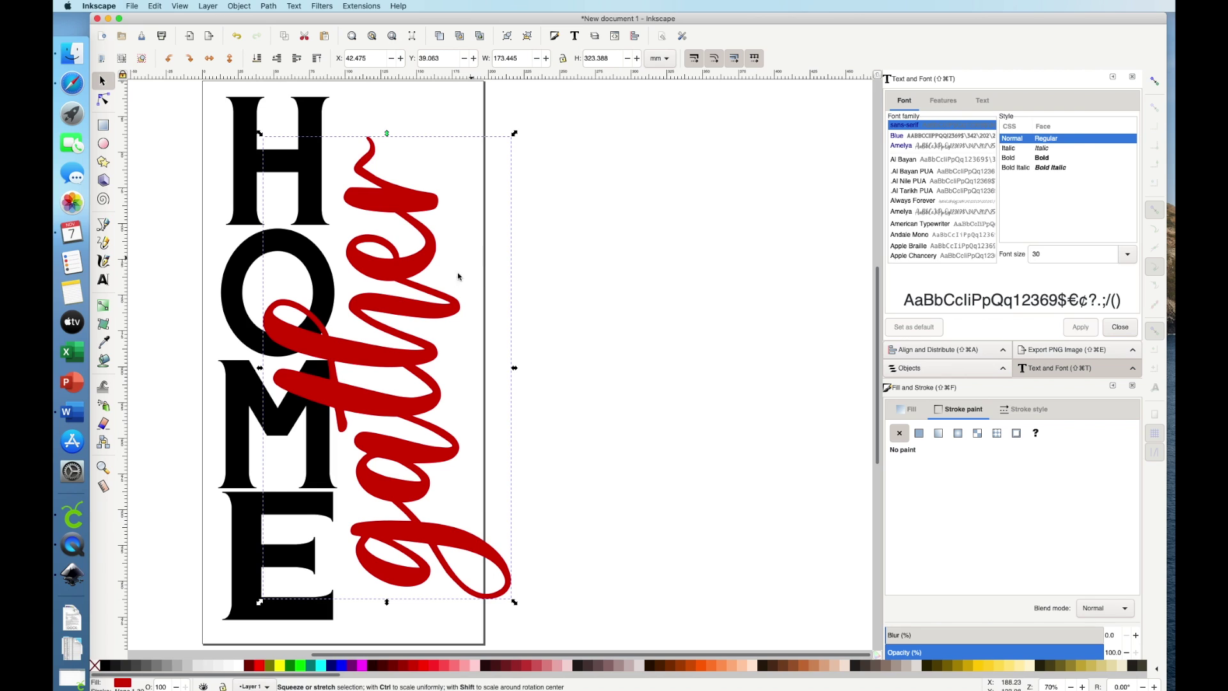
mouse_move(425, 355)
mouse_down()
mouse_move(428, 365)
mouse_move(434, 354)
mouse_up()
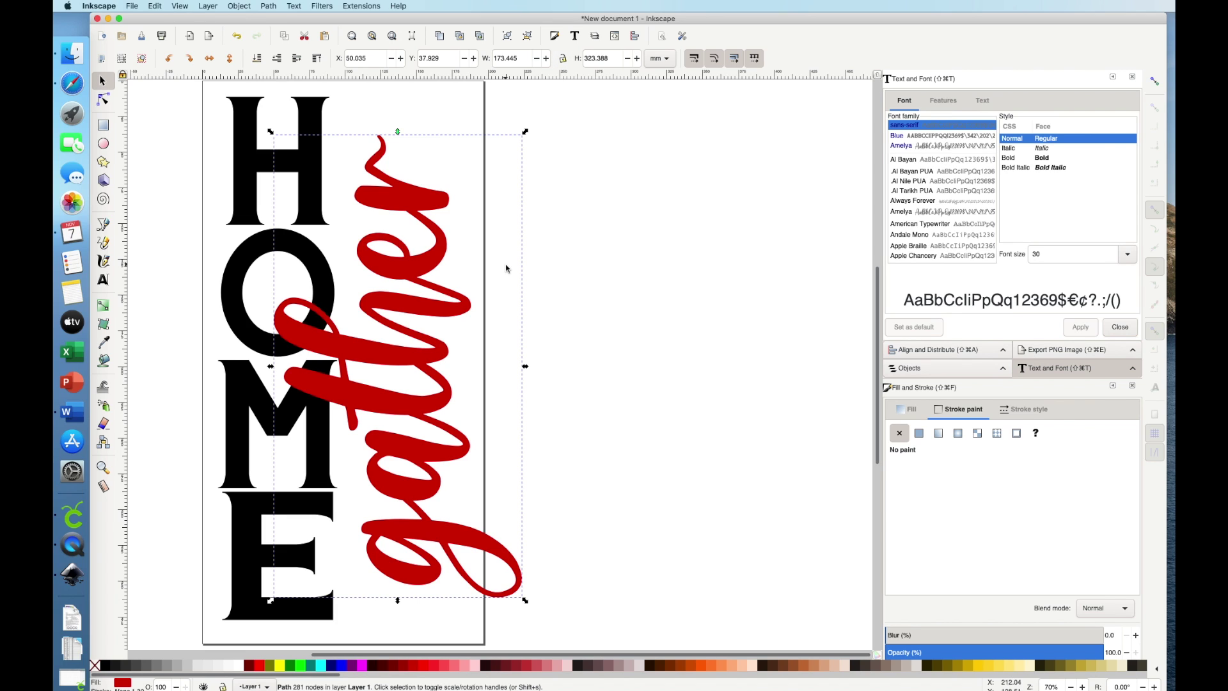
drag(525, 365, 476, 367)
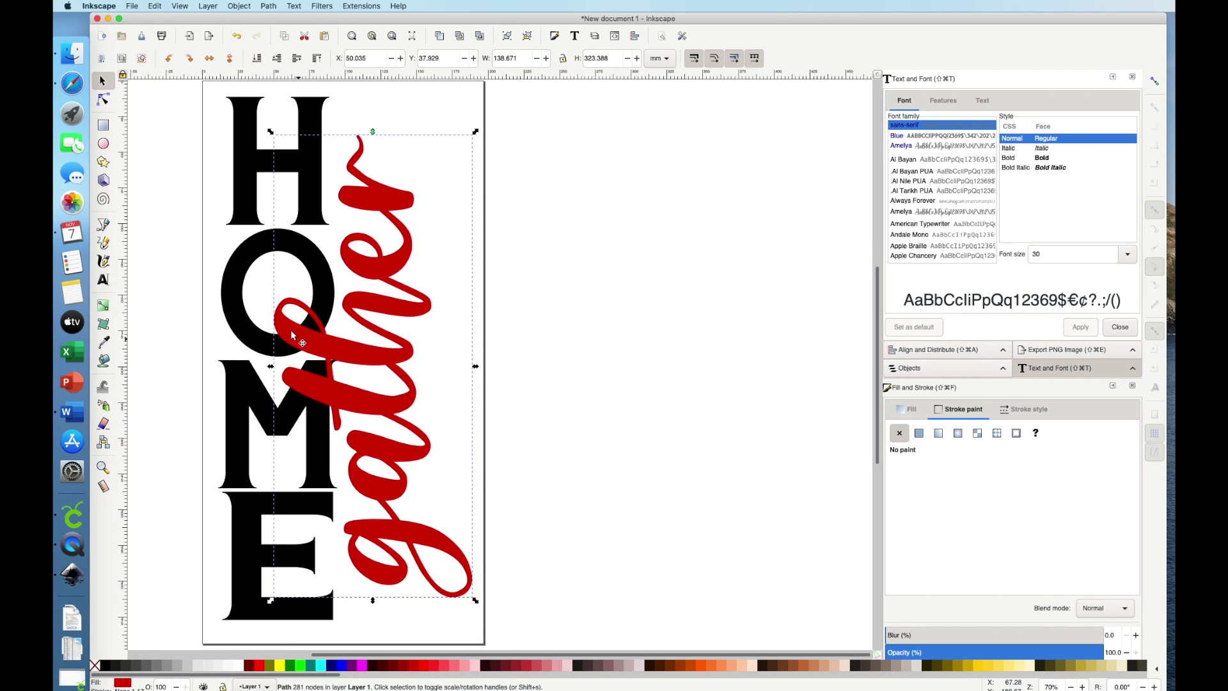
click(376, 356)
- Create a linked offset of gather and drag it outward into a thick outline
click(267, 7)
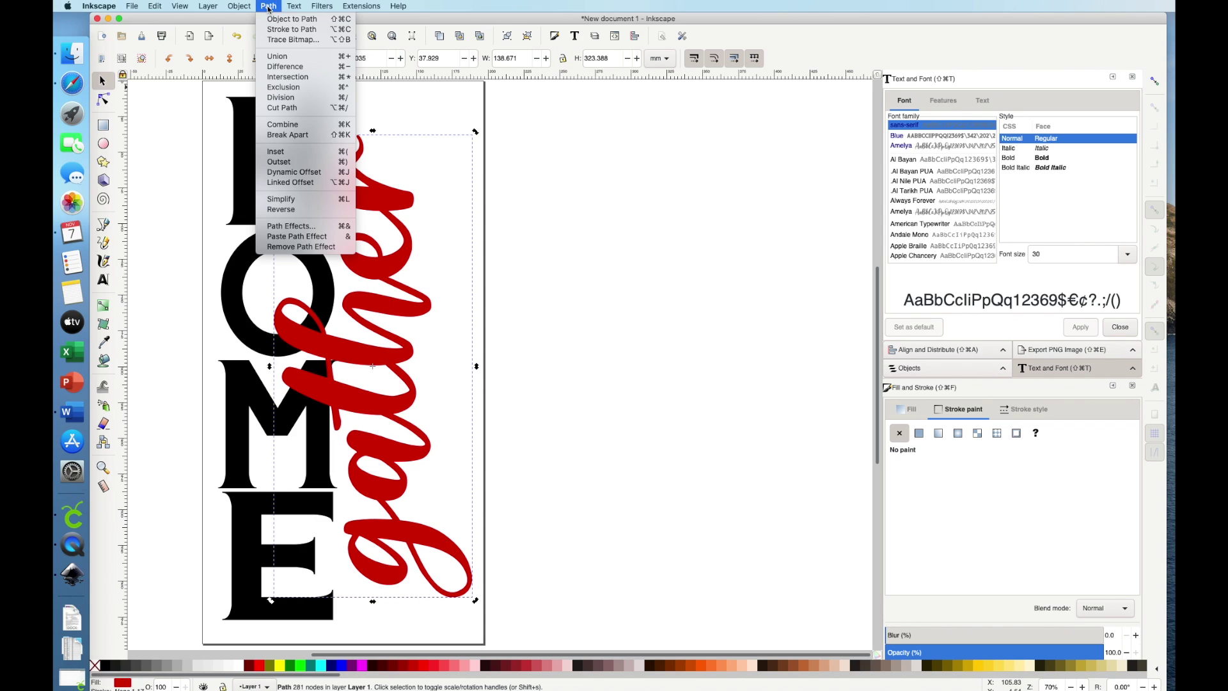
click(278, 183)
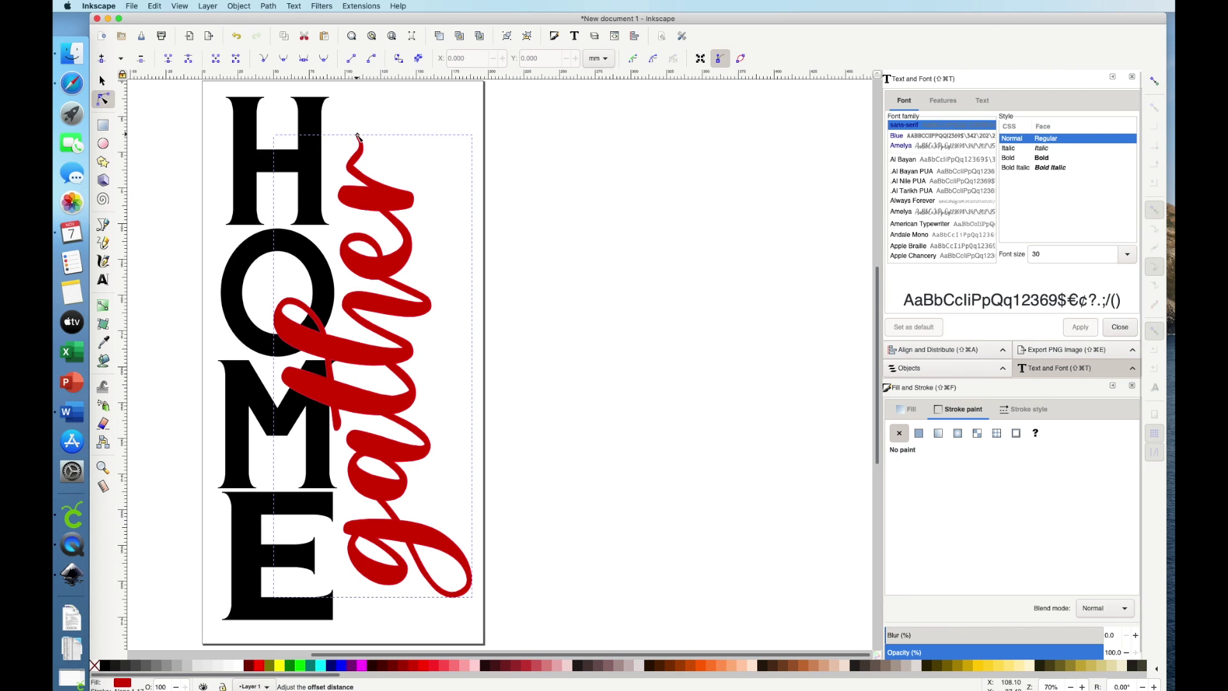
drag(358, 135, 362, 136)
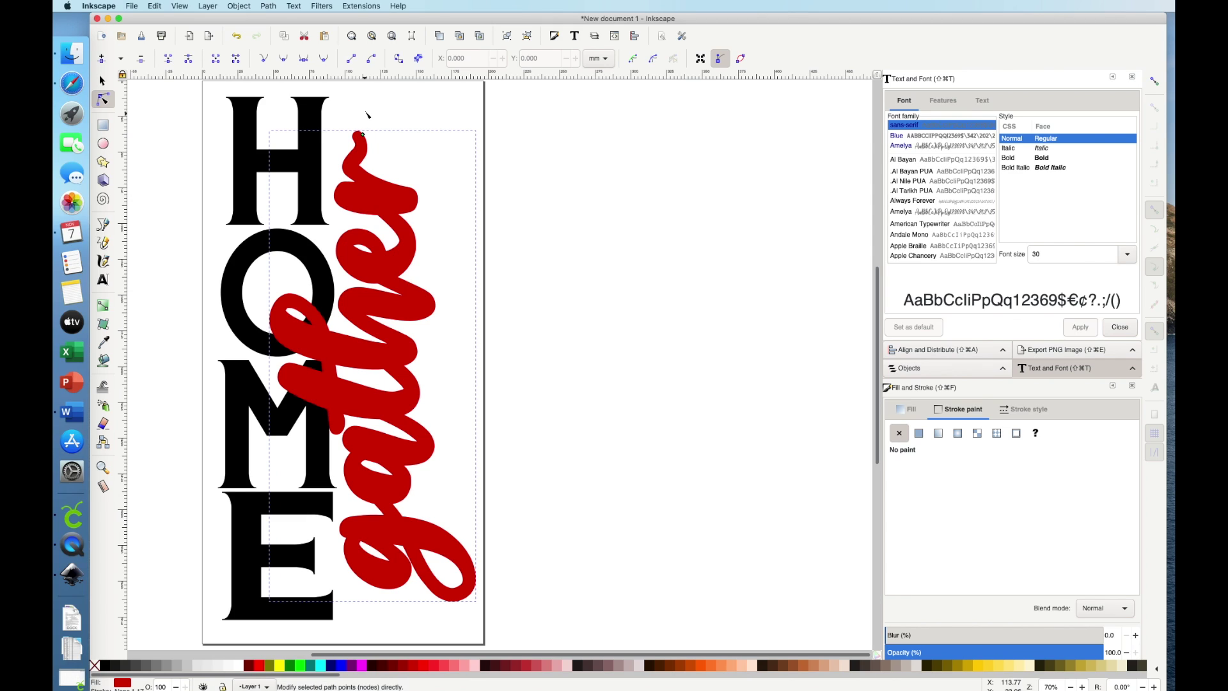
click(365, 112)
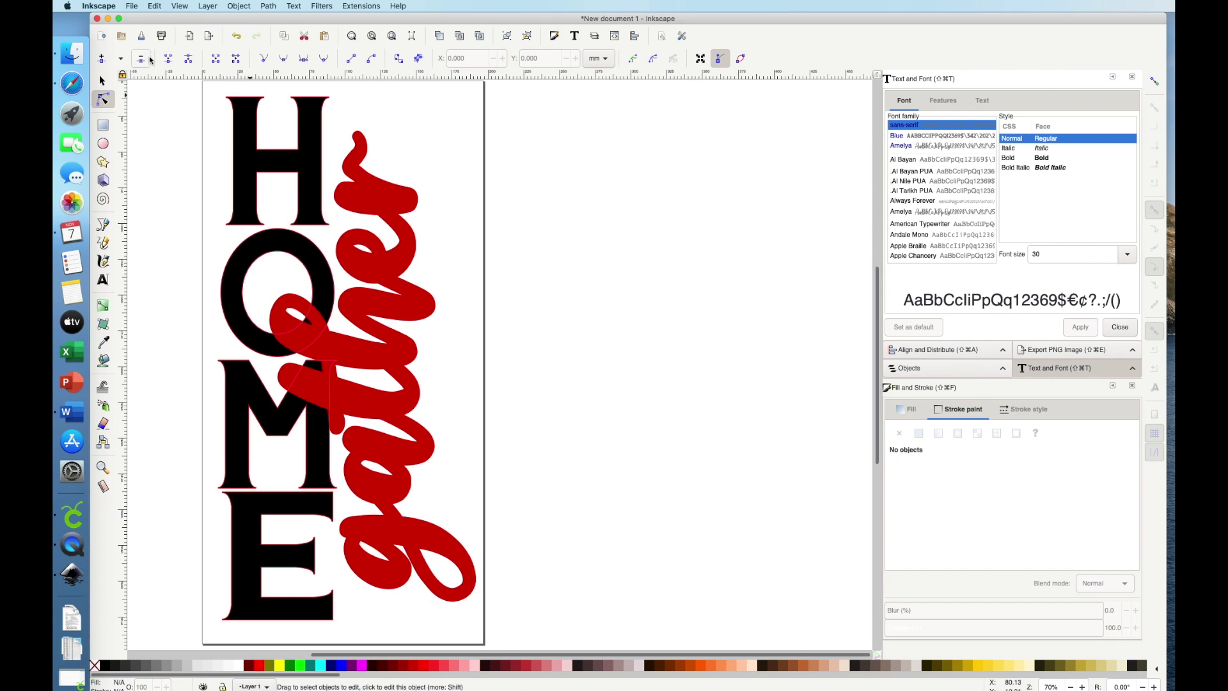
- Move the original red gather off the page's right edge, then select HOME with the offset
click(103, 81)
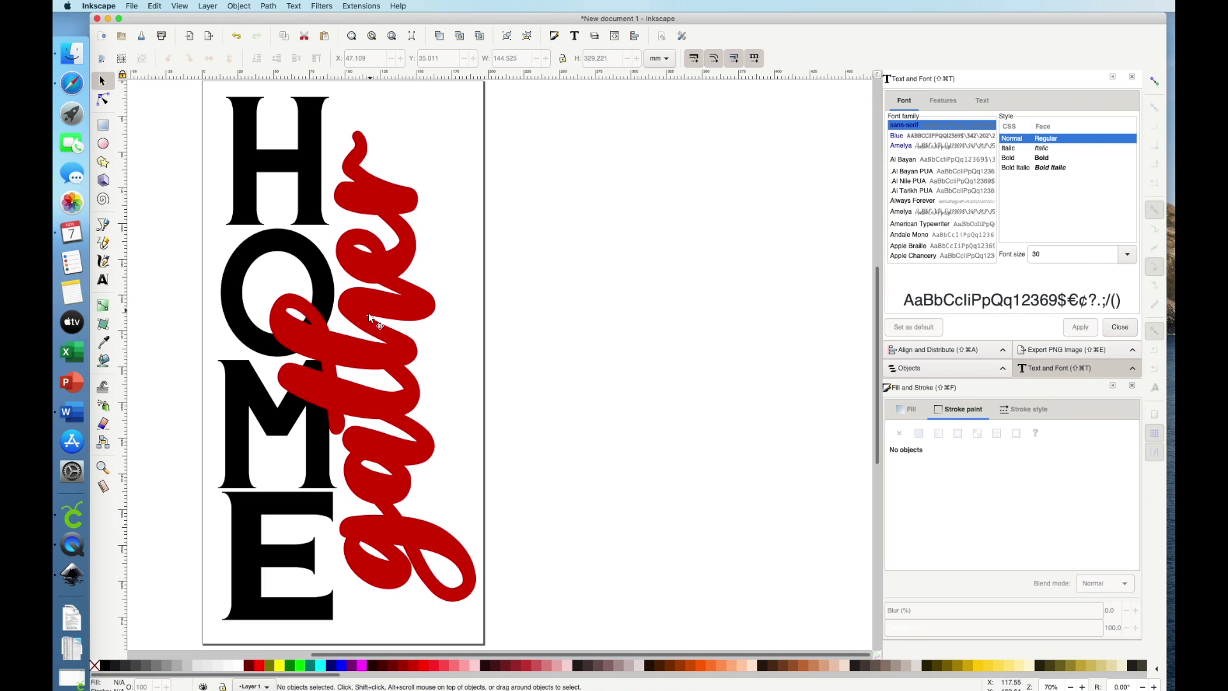
drag(392, 348, 623, 349)
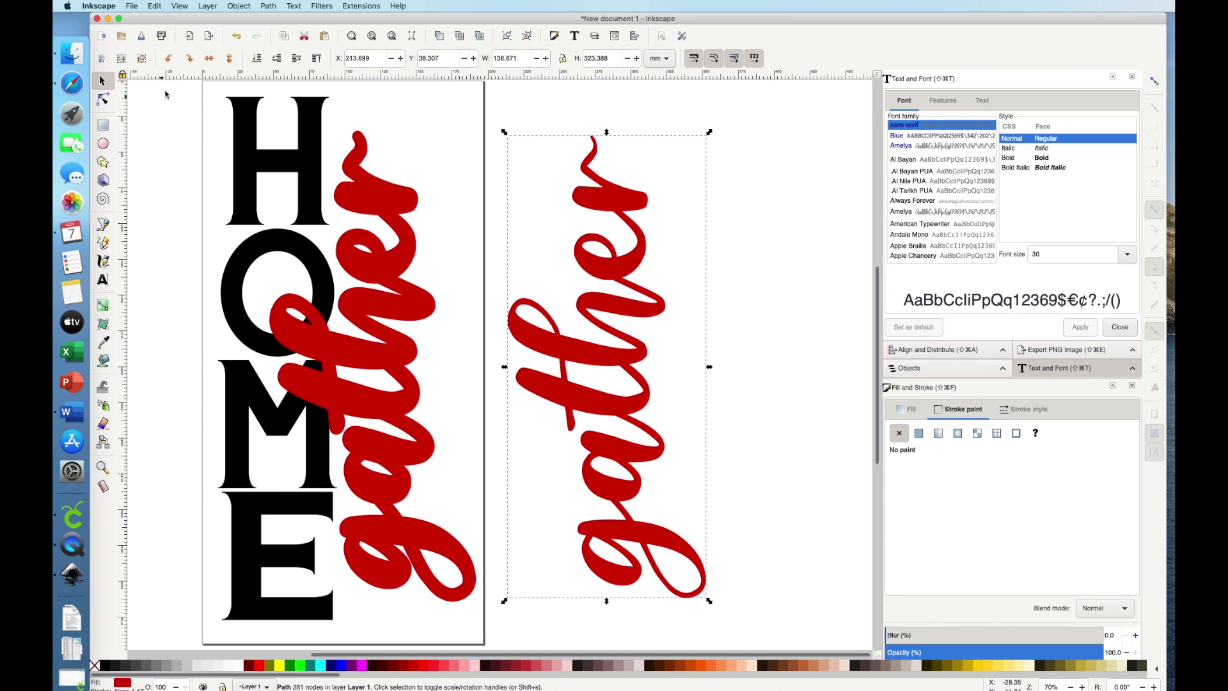
mouse_move(177, 88)
mouse_down()
mouse_move(401, 145)
mouse_move(466, 288)
mouse_move(505, 452)
mouse_move(502, 655)
mouse_move(507, 637)
mouse_up()
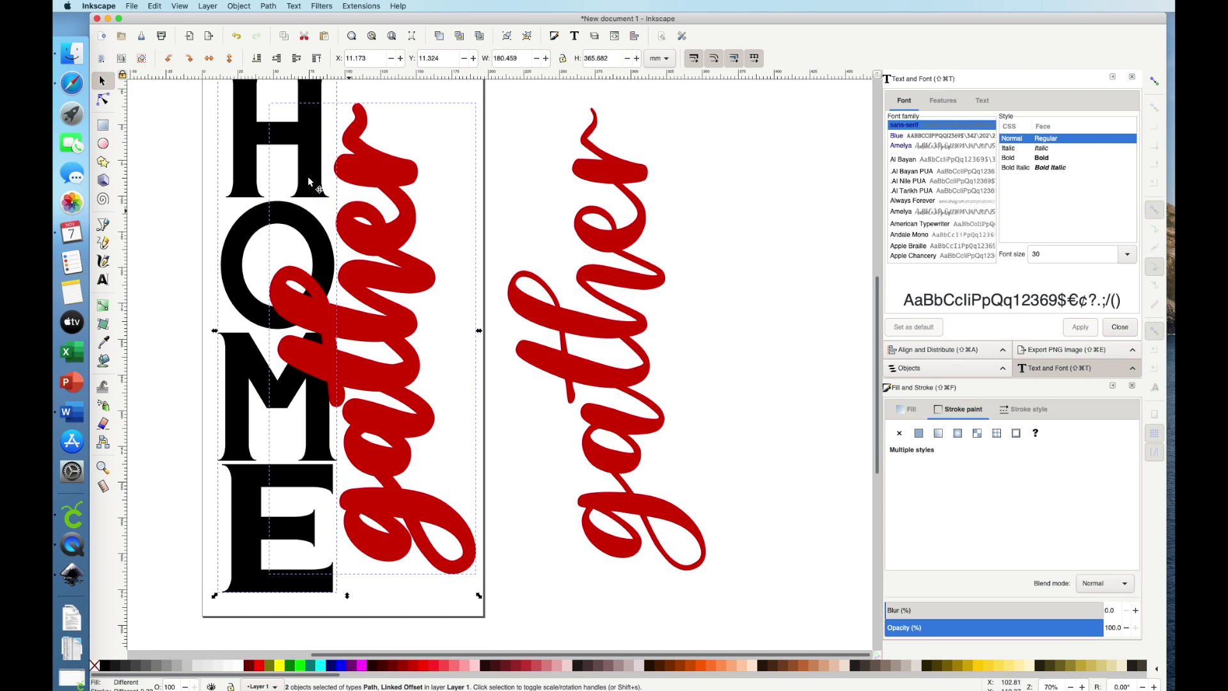
- Subtract the thickened gather offset from HOME with Path > Difference
click(269, 7)
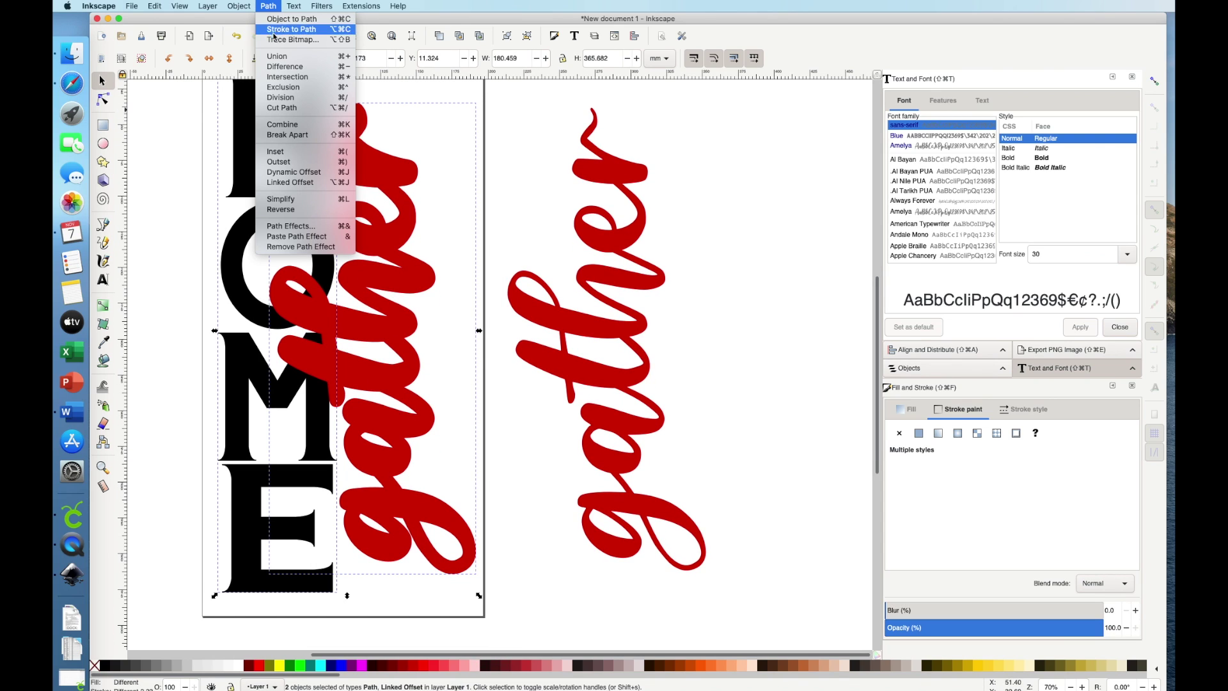
click(276, 69)
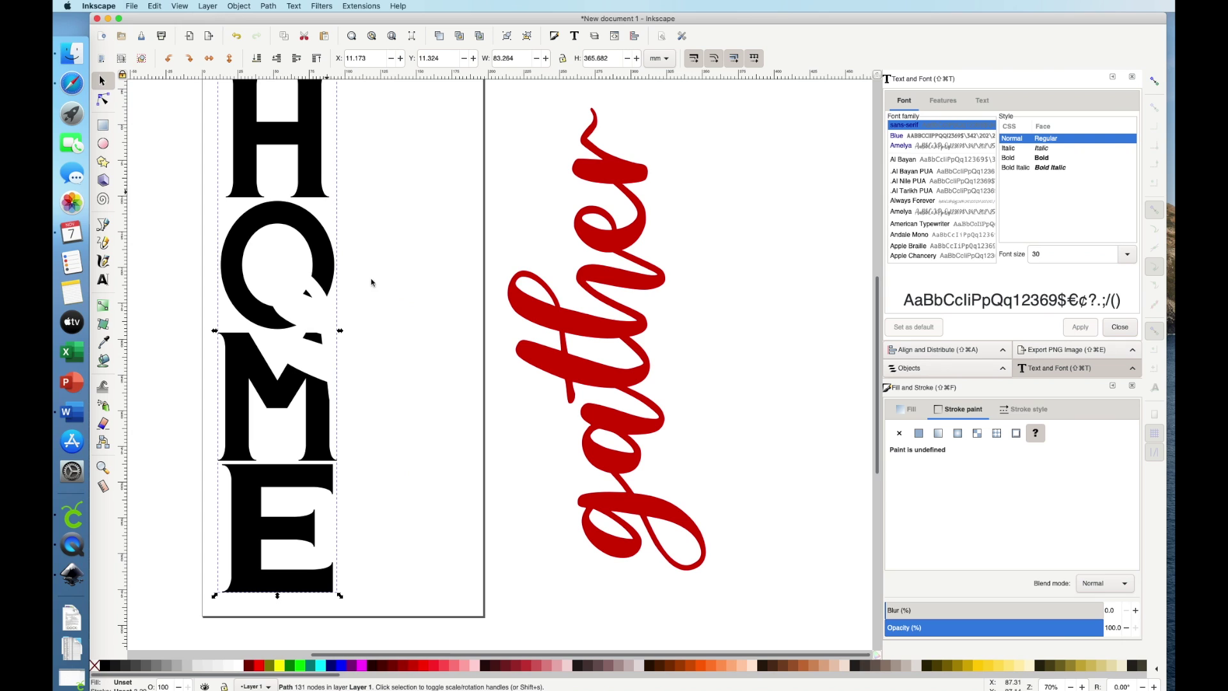
scroll(402, 317, up, 1)
scroll(401, 316, left, 1)
- Try the red gather over the cut-out HOME, then move it aside to the right again
click(598, 349)
drag(598, 348, 360, 350)
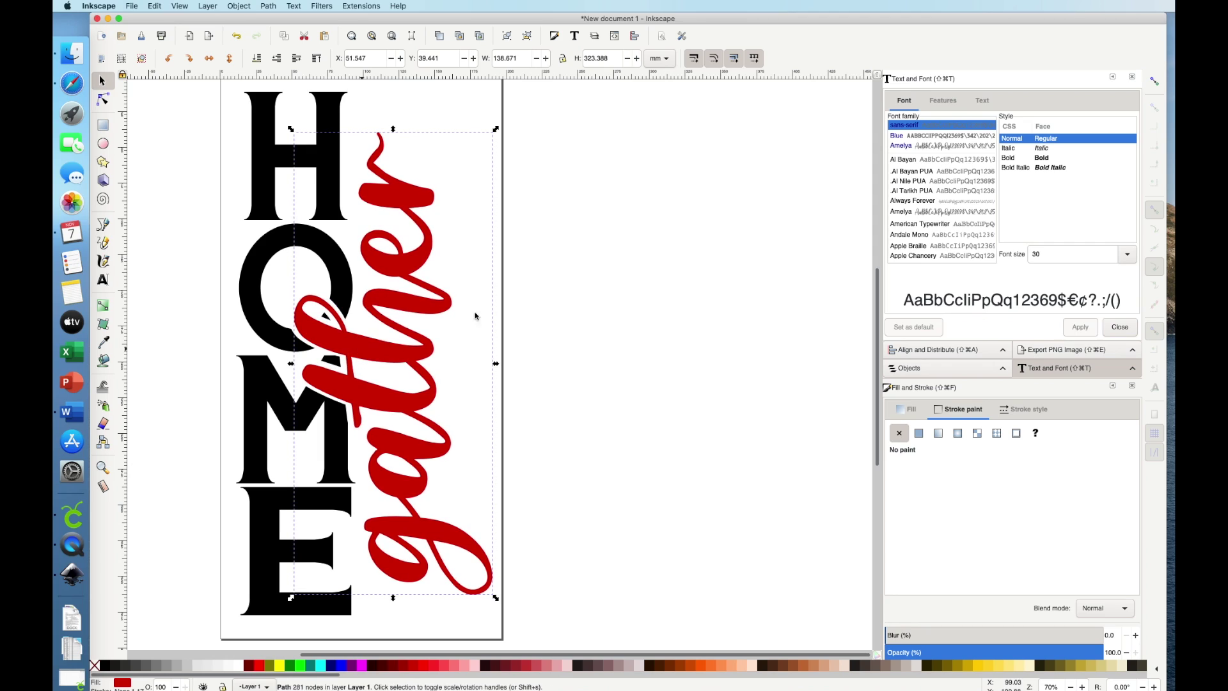
click(638, 332)
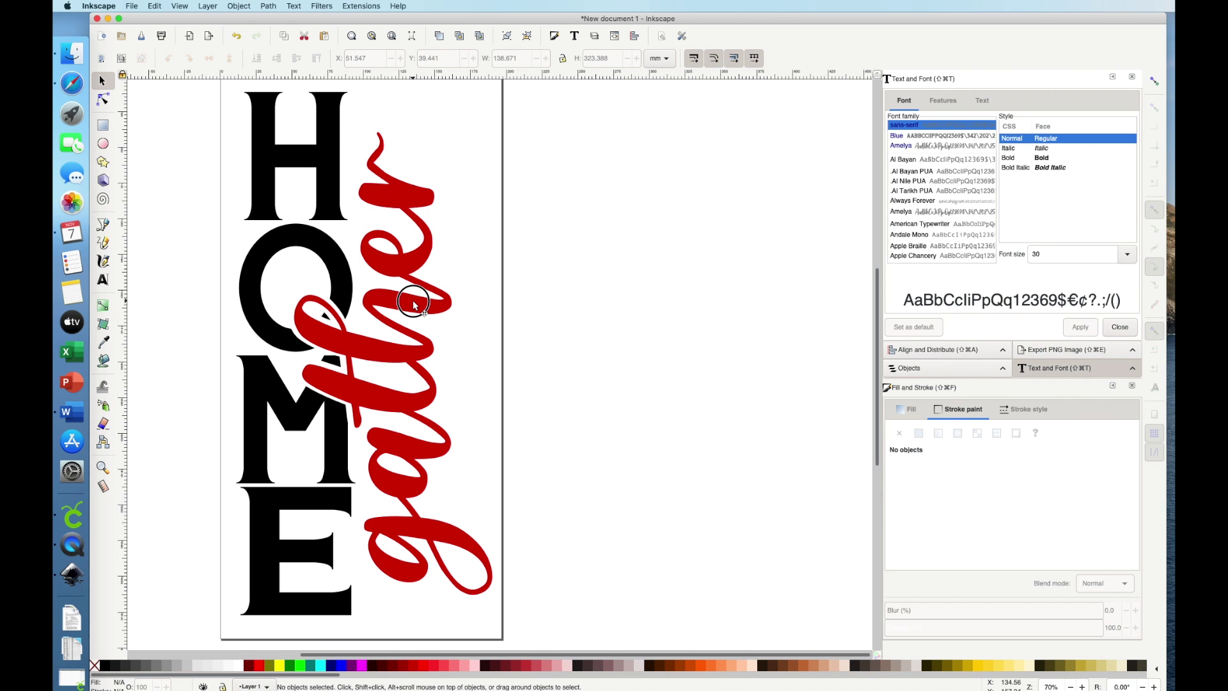
drag(412, 301, 573, 284)
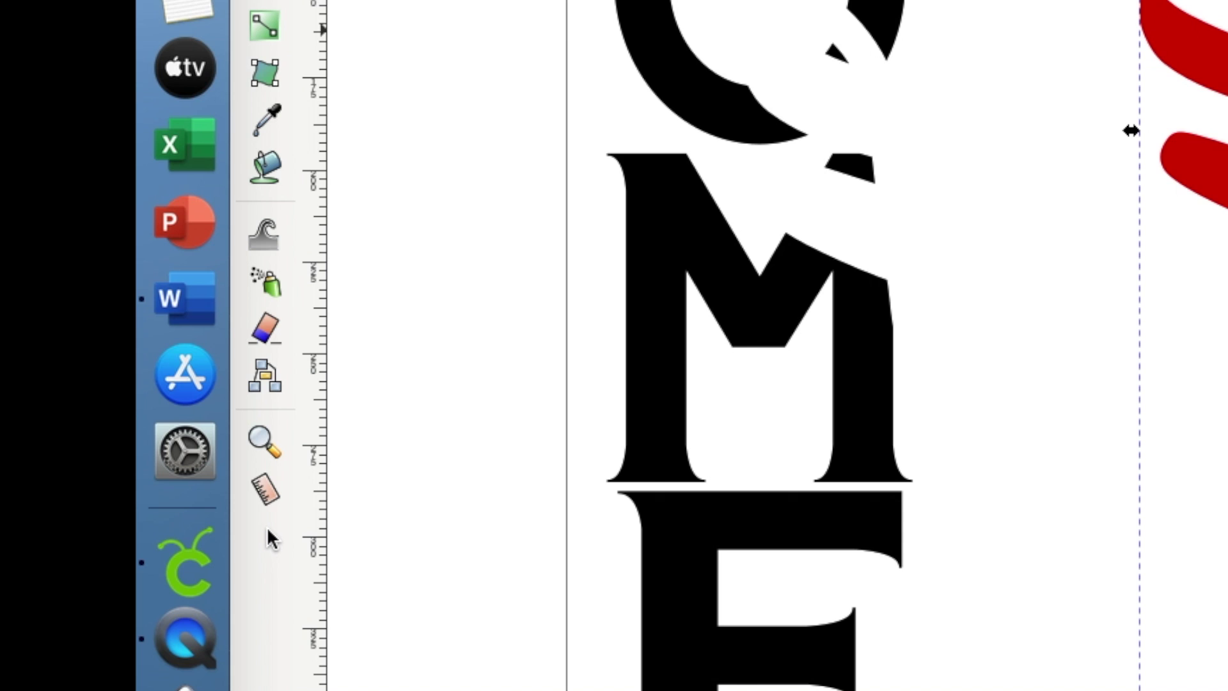
- Erase the stray fragment inside HOME's O, undoing an earlier bad eraser stroke
click(269, 333)
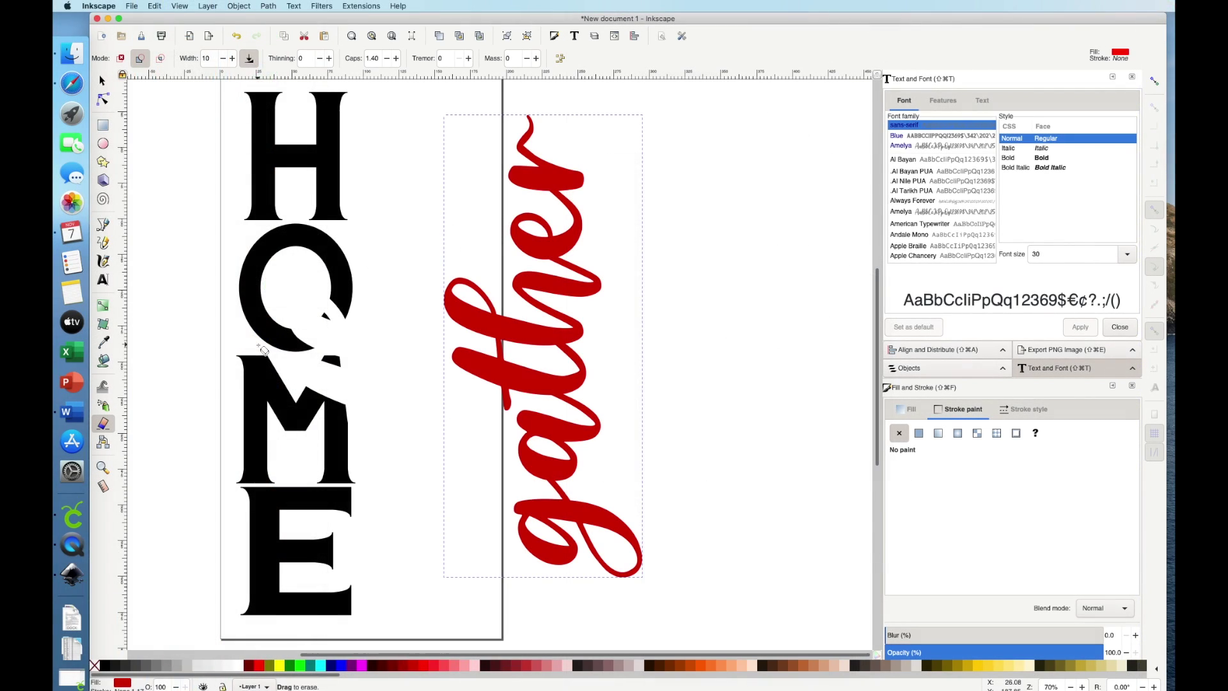
mouse_move(336, 323)
mouse_down()
mouse_move(315, 307)
mouse_move(335, 322)
mouse_move(323, 317)
mouse_up()
key(super+z)
click(103, 80)
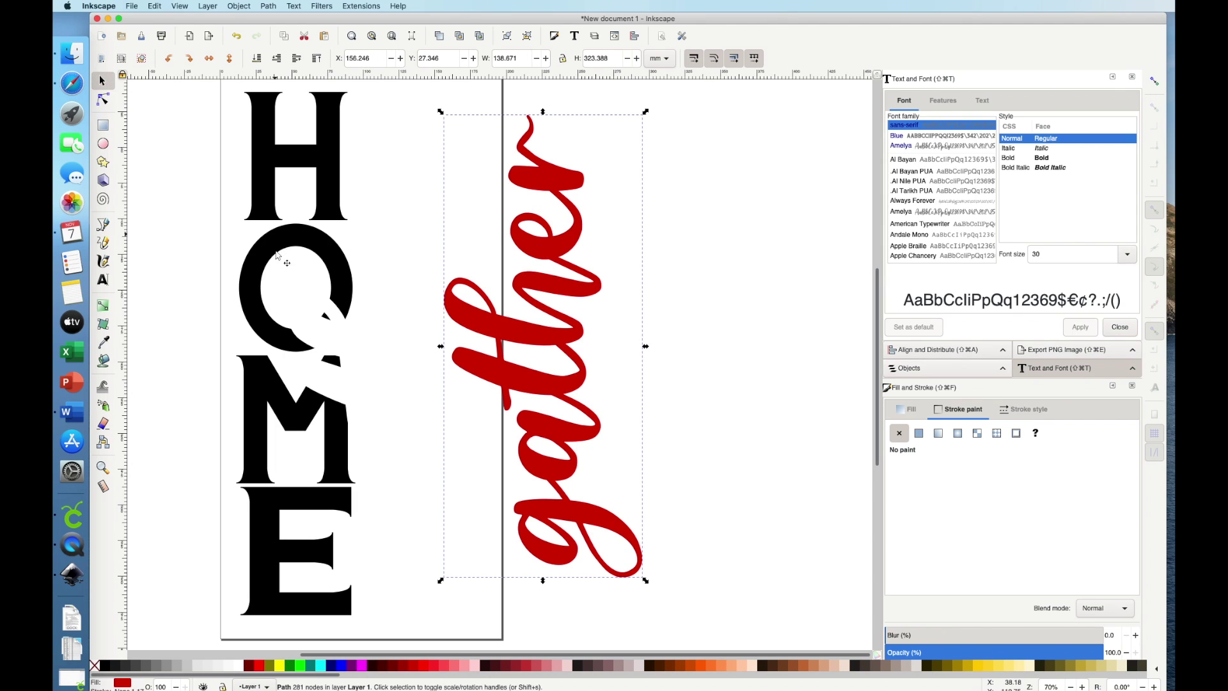
click(285, 281)
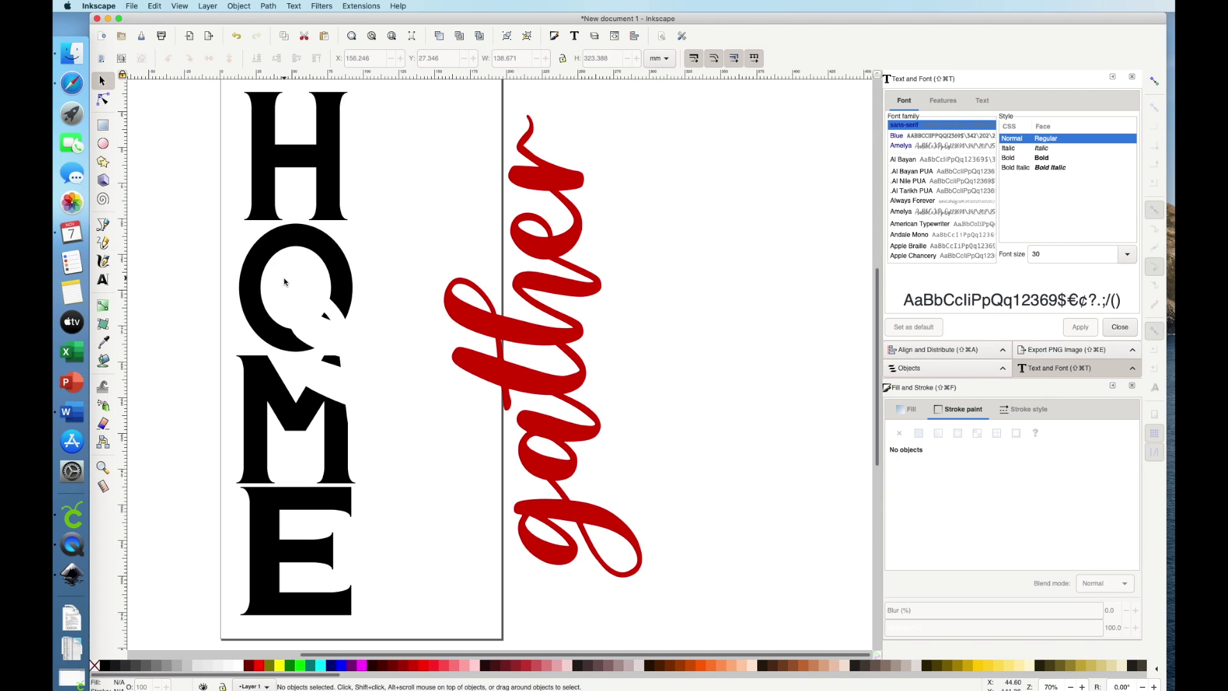
click(253, 282)
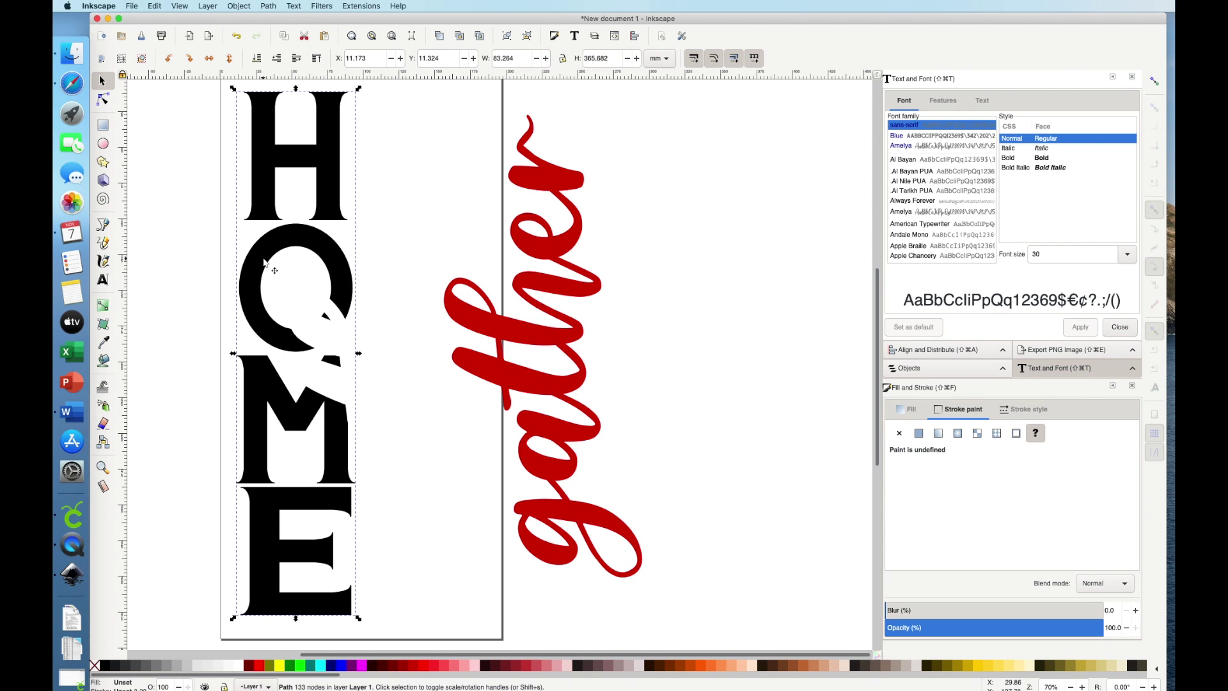
click(103, 424)
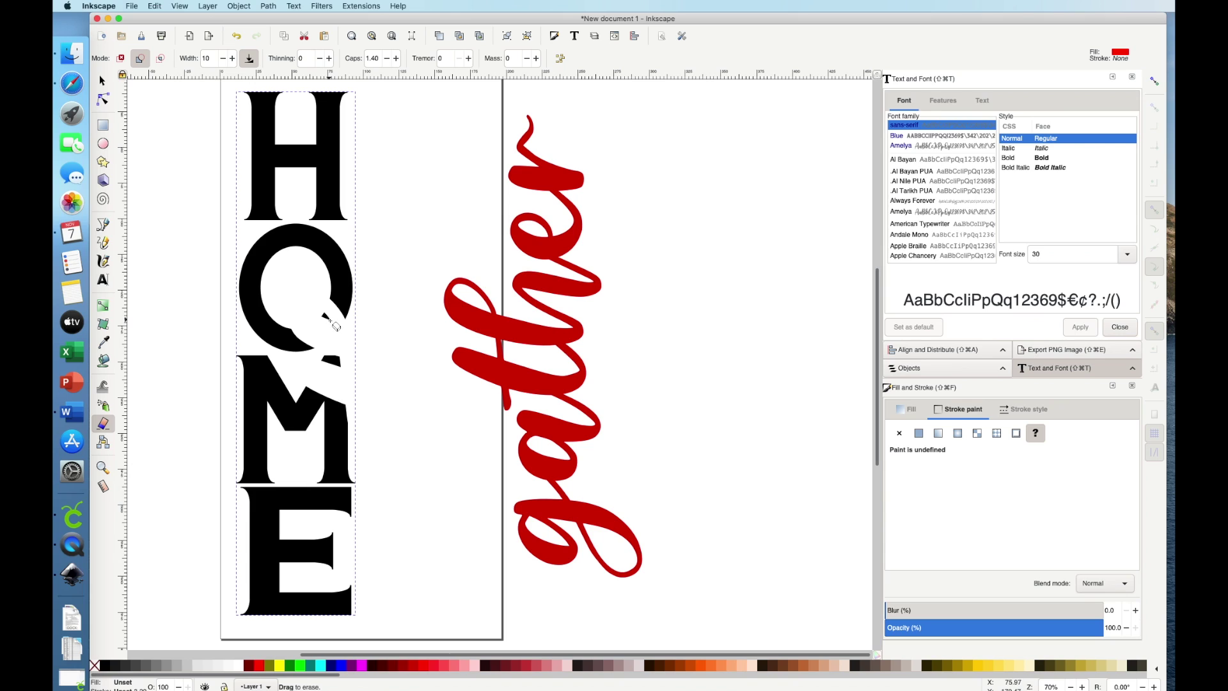
mouse_move(331, 323)
mouse_down()
mouse_move(321, 310)
mouse_move(332, 307)
mouse_move(323, 313)
mouse_up()
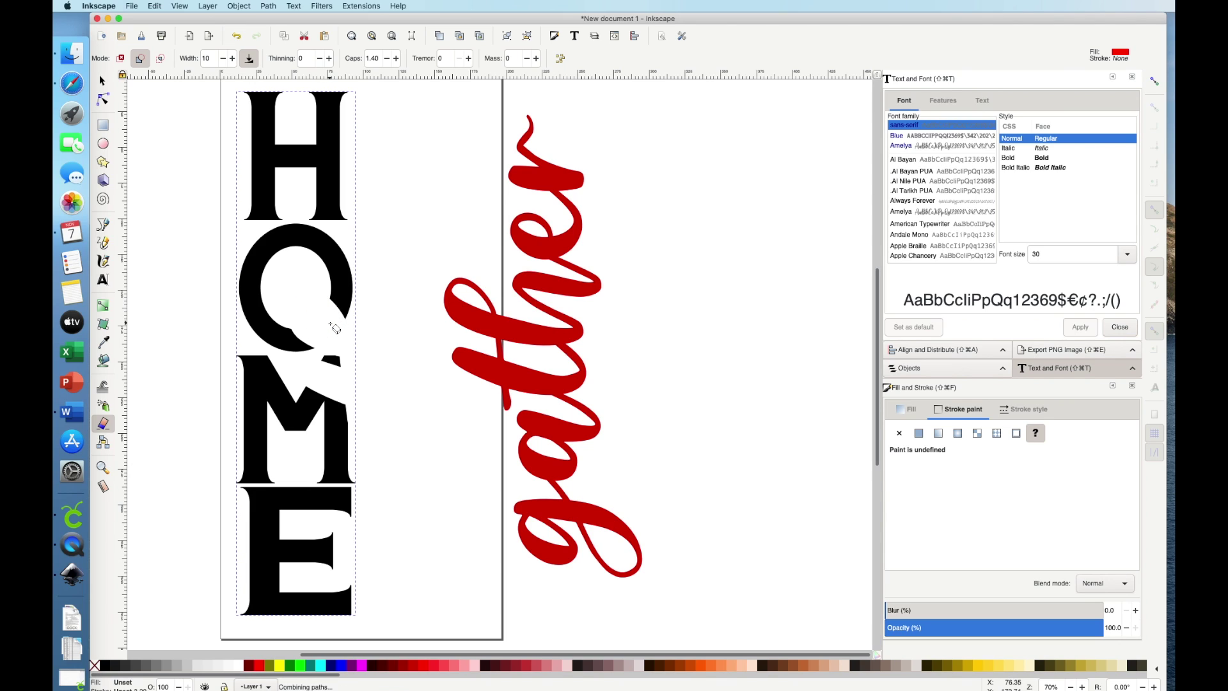
- Place the red gather back into its cut-out gap across HOME's O and M
click(104, 82)
click(464, 291)
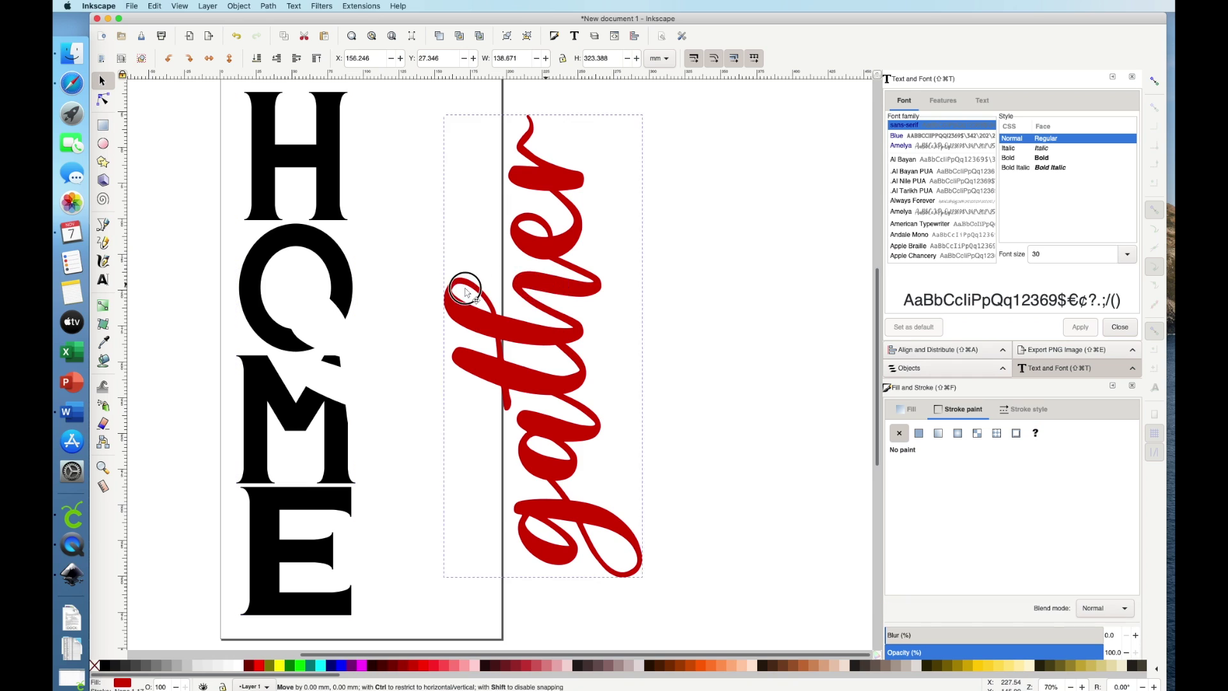
drag(465, 291, 399, 306)
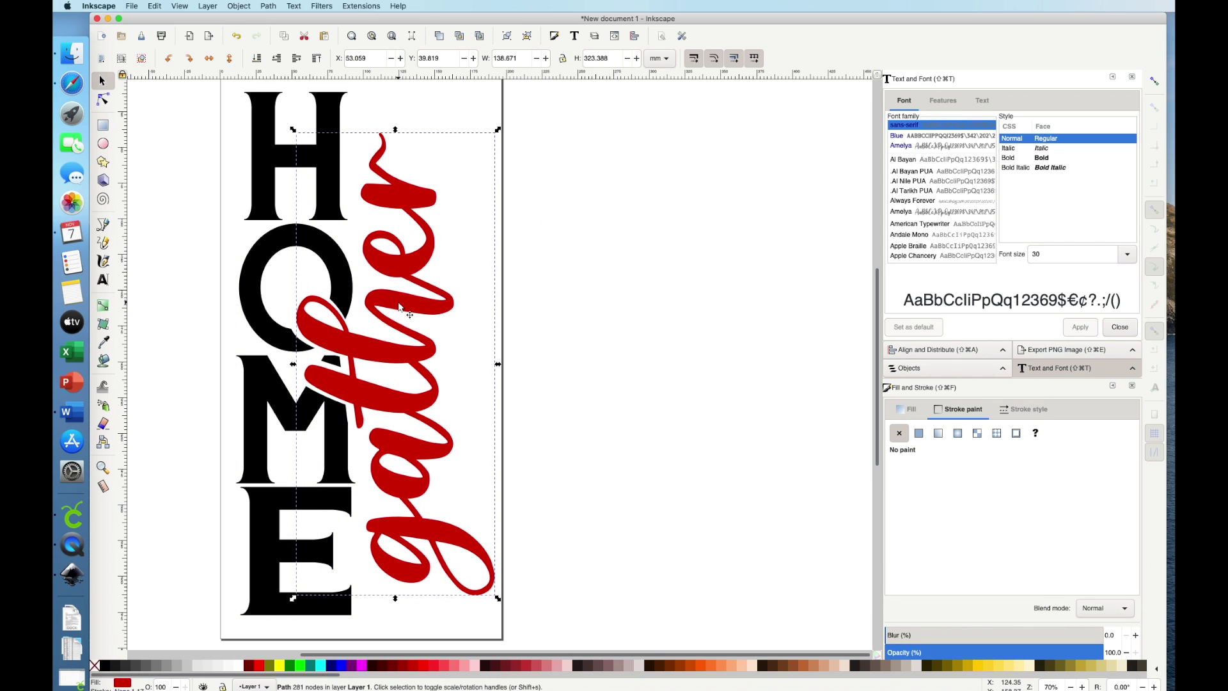
click(678, 385)
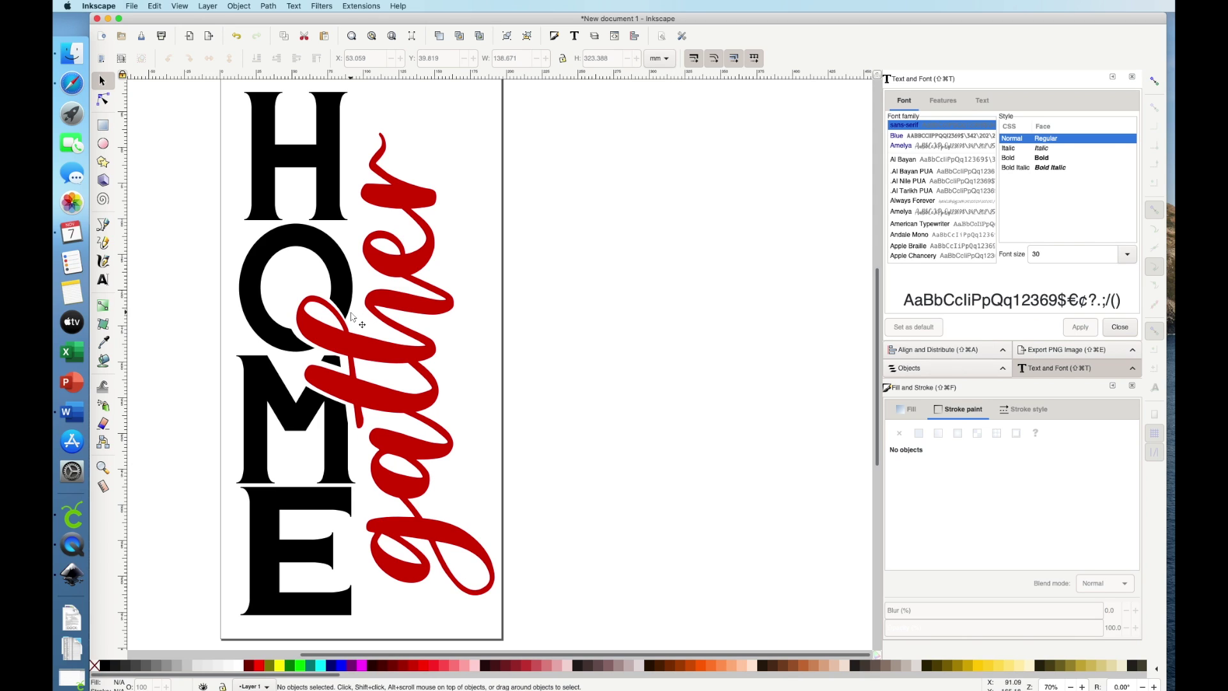
click(235, 36)
click(236, 37)
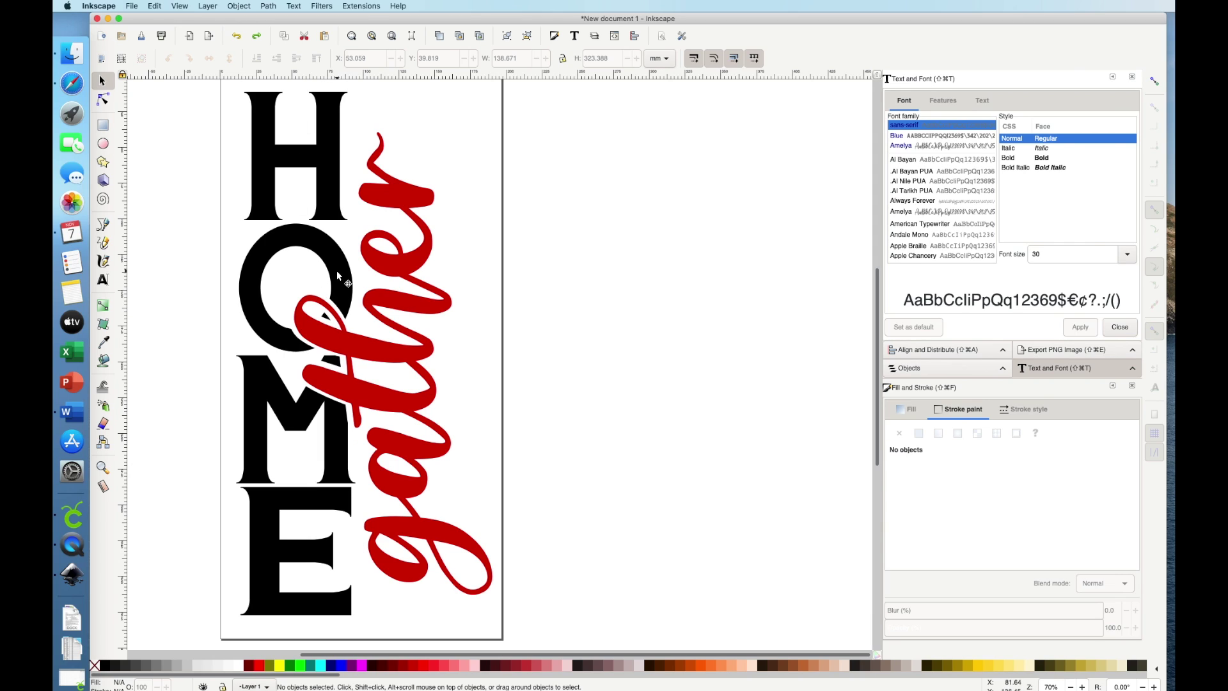
- Save the design as Plain SVG, overwriting Home .svg on the Desktop
click(132, 6)
click(147, 82)
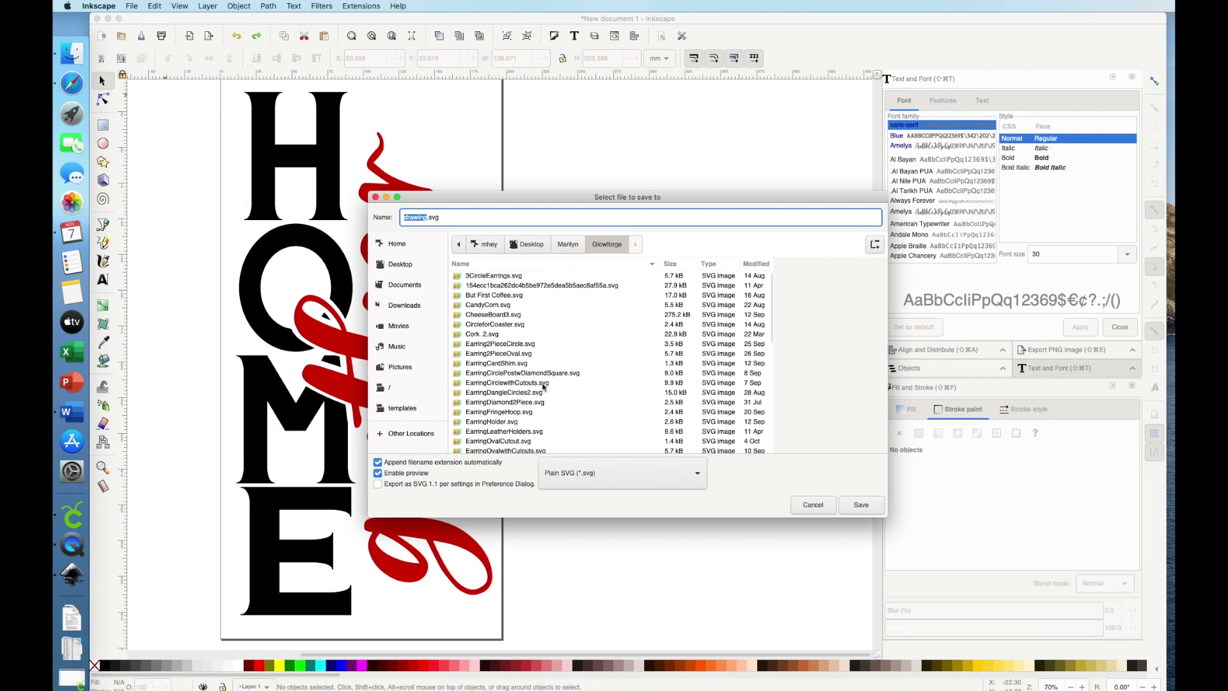
click(698, 477)
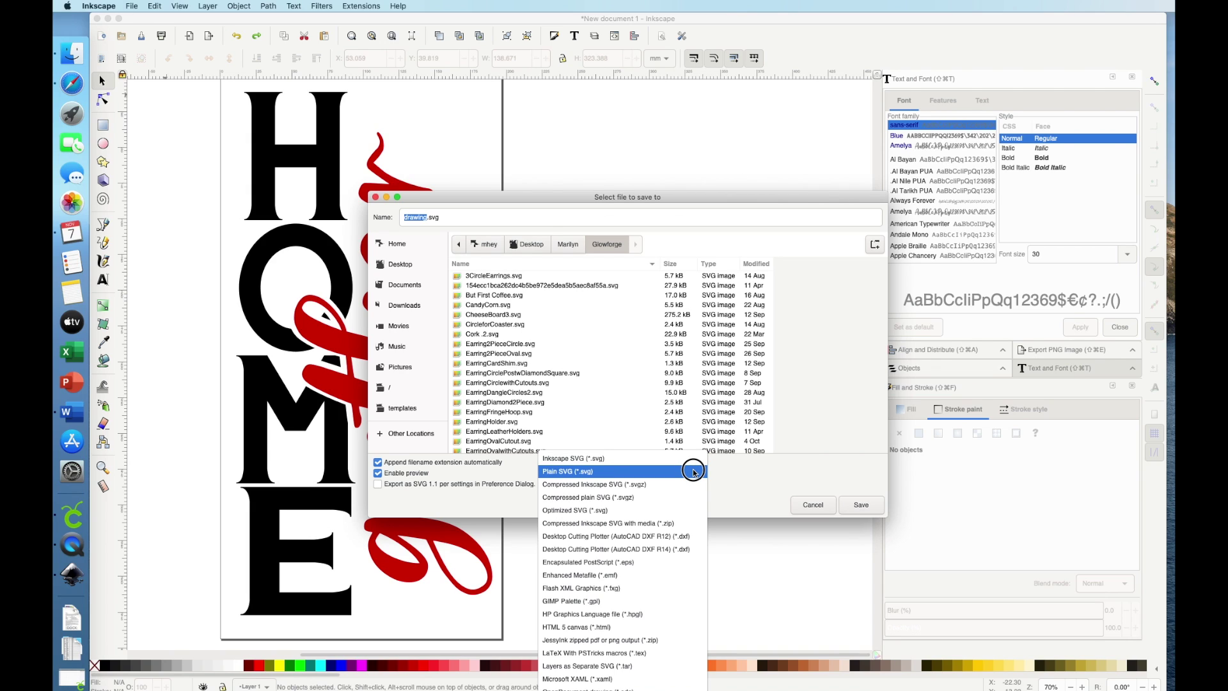
click(694, 473)
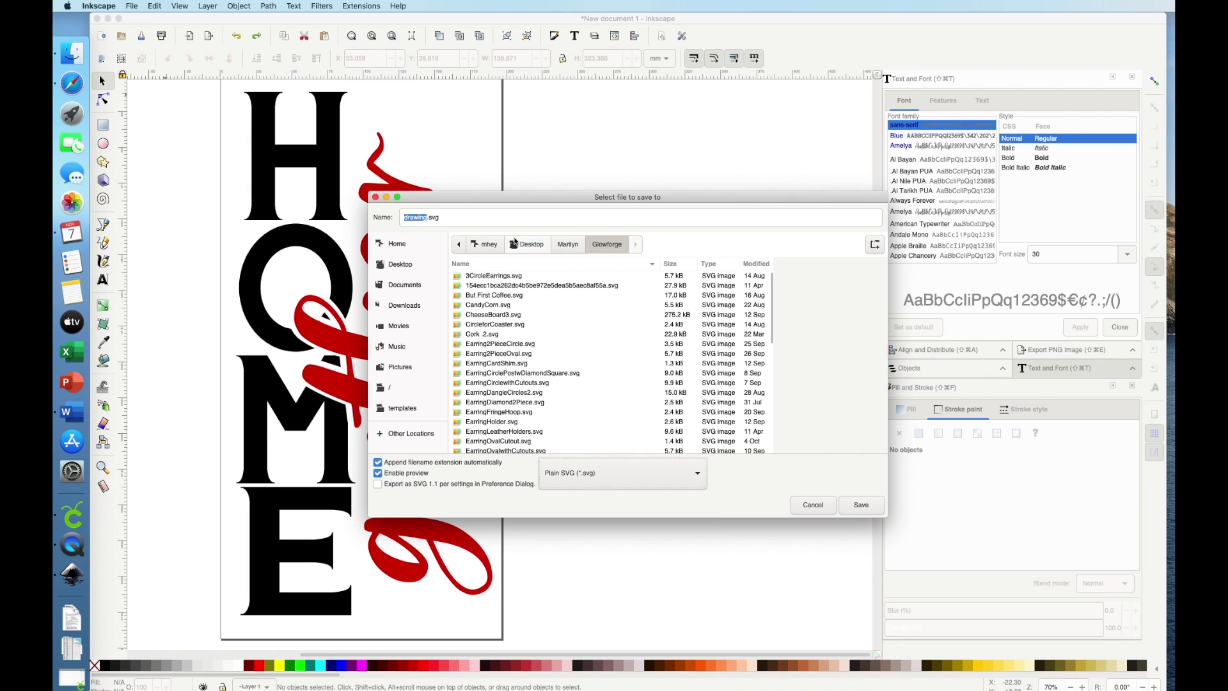
click(514, 244)
click(493, 272)
click(860, 504)
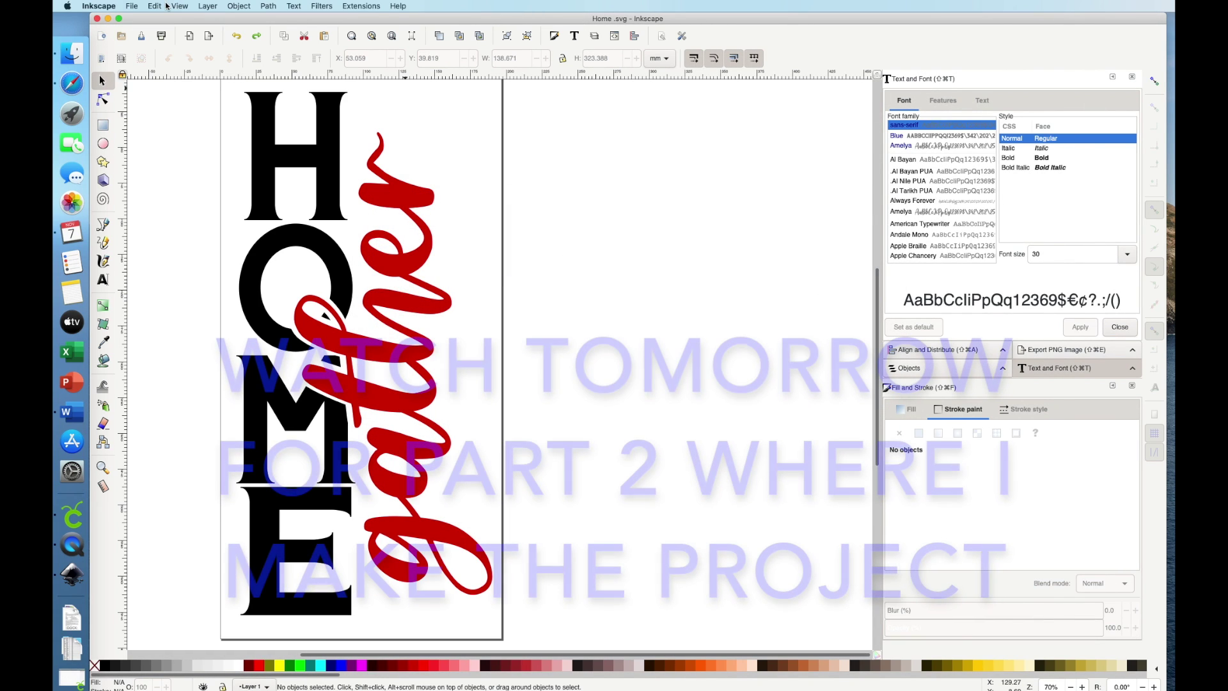
- Close the Inkscape window, discarding any further changes to the document
click(96, 19)
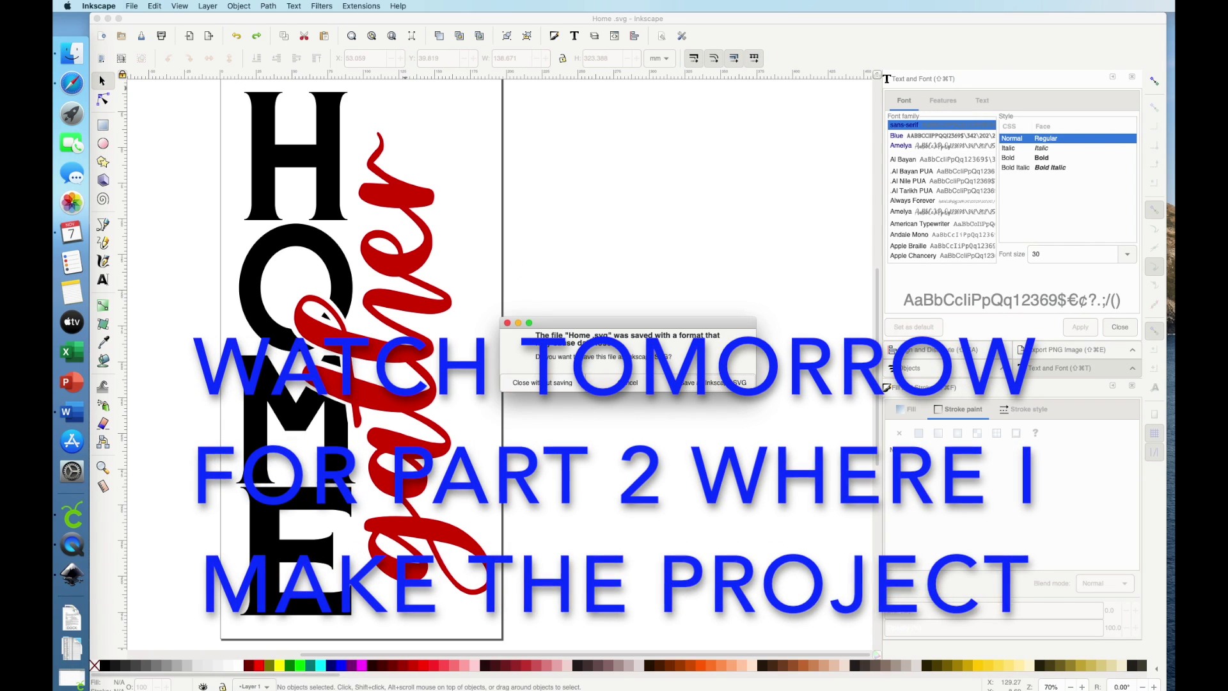
click(547, 384)
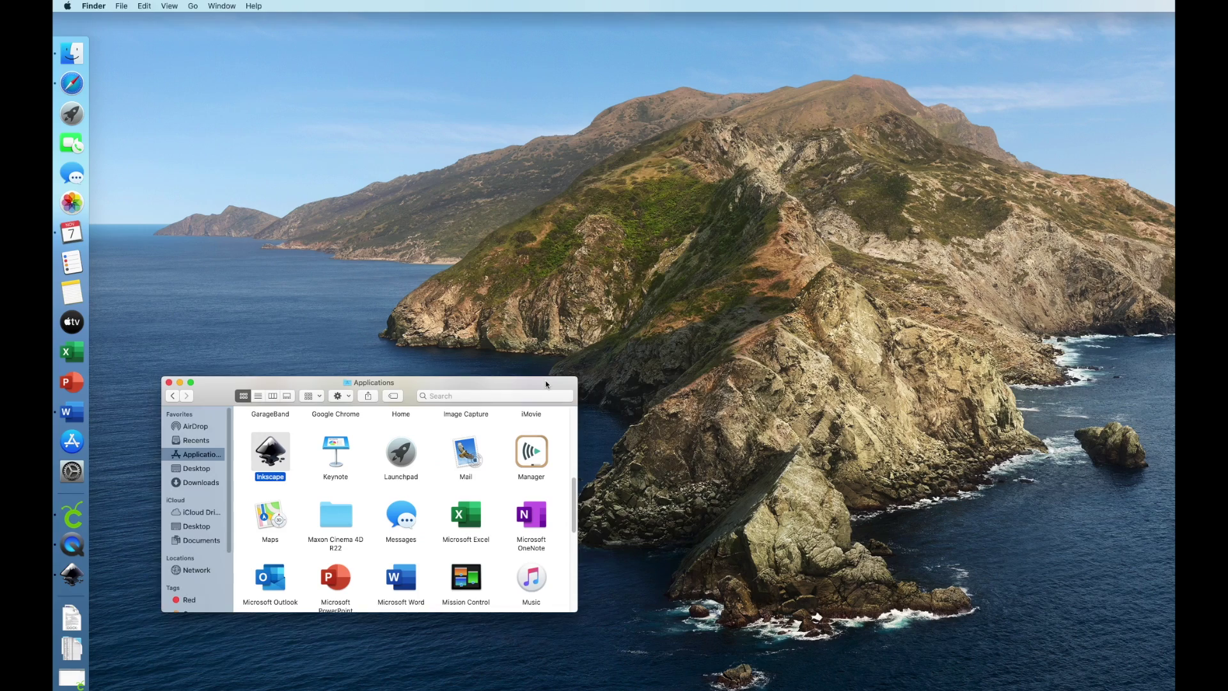